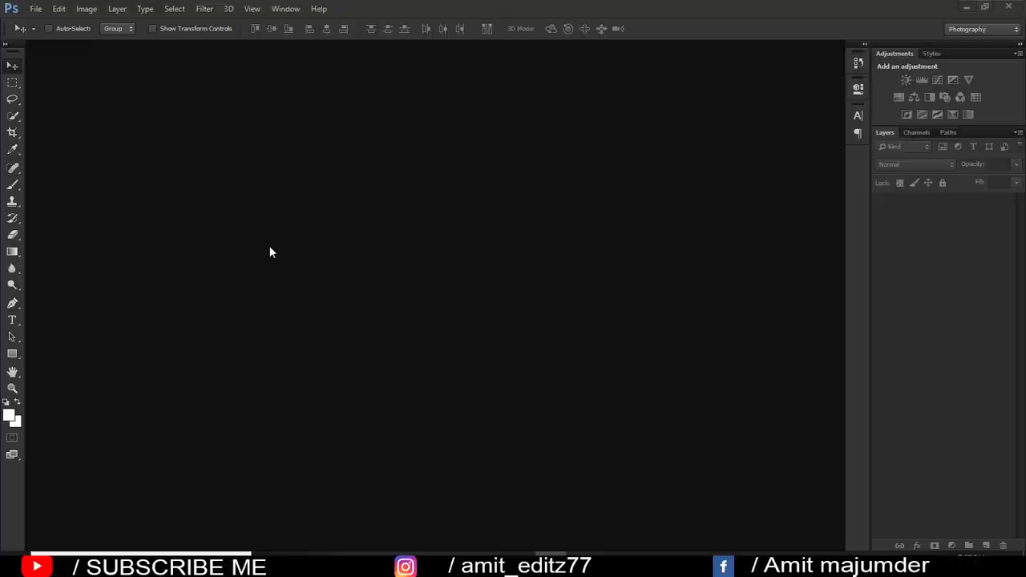
Step: Open the photo IMG_8261.JPG
left_click(36, 8)
left_click(46, 35)
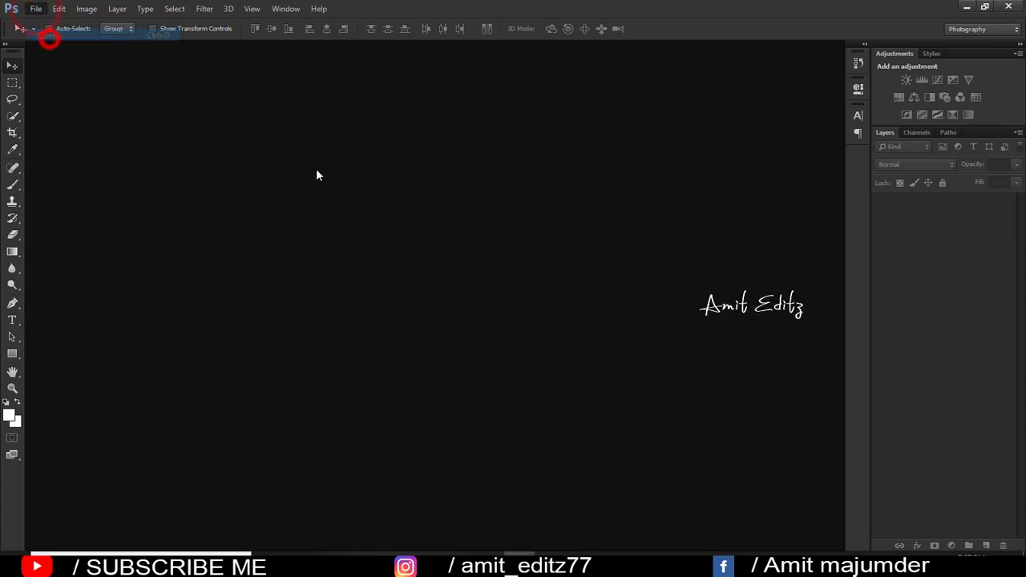
left_click(567, 112)
left_click(507, 324)
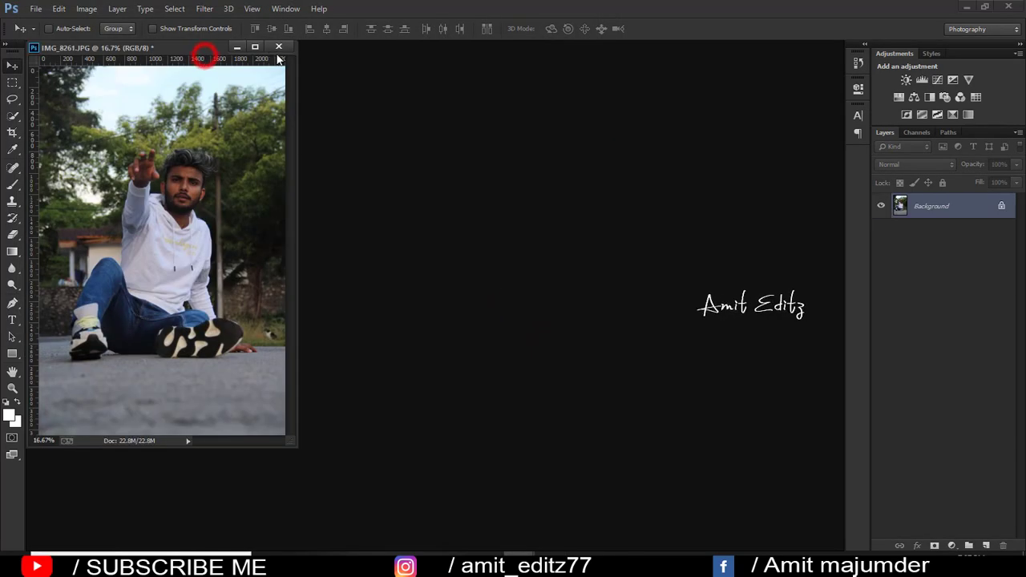
Step: Dock the photo, duplicate the Background layer and hide the original Background
left_click_drag(201, 45, 268, 46)
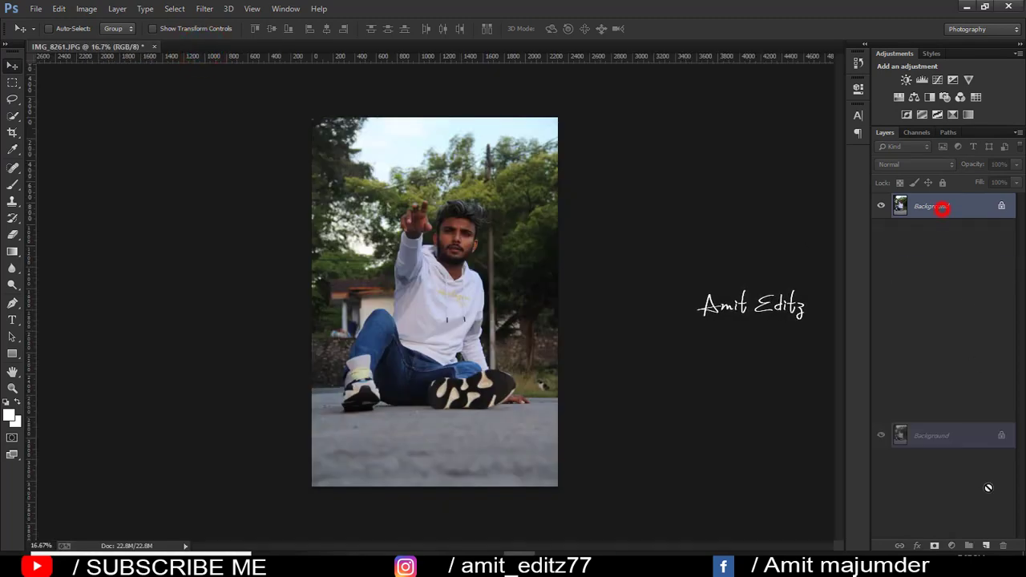
left_click_drag(935, 206, 987, 545)
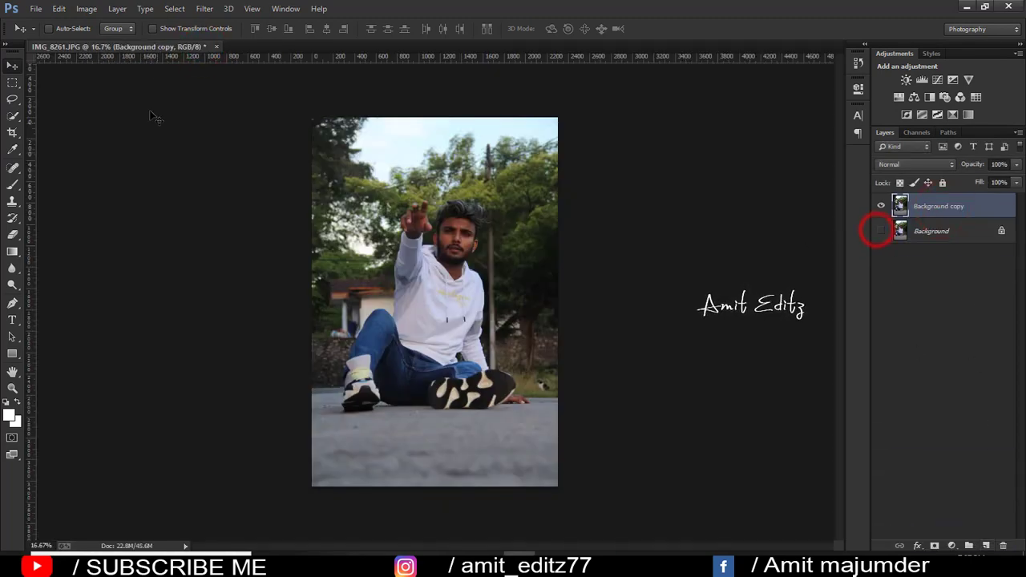
left_click(87, 9)
mouse_move(105, 41)
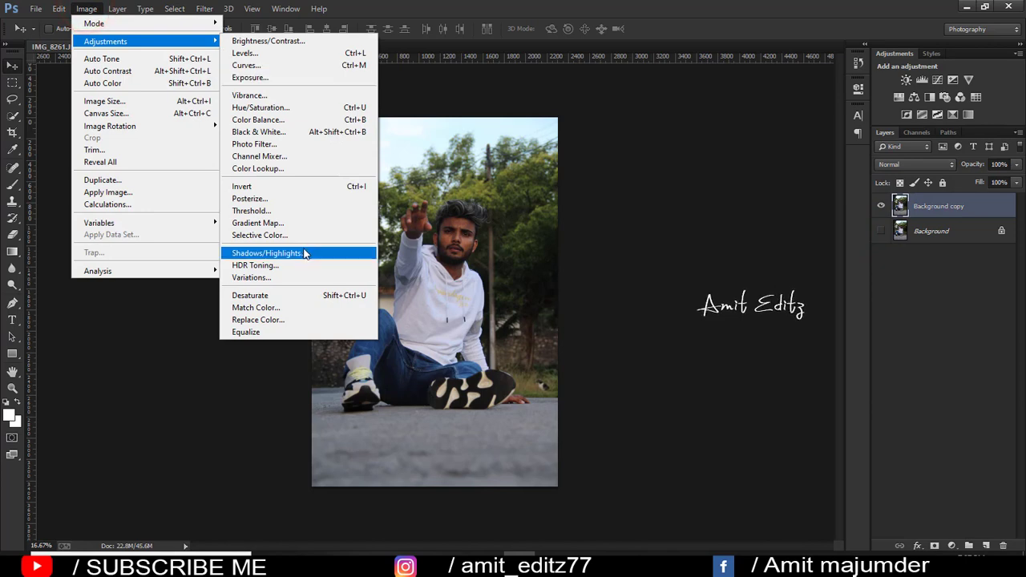
Step: Apply Shadows/Highlights with Shadows at 35% to the Background copy layer
left_click(300, 252)
left_click(888, 209)
key("v")
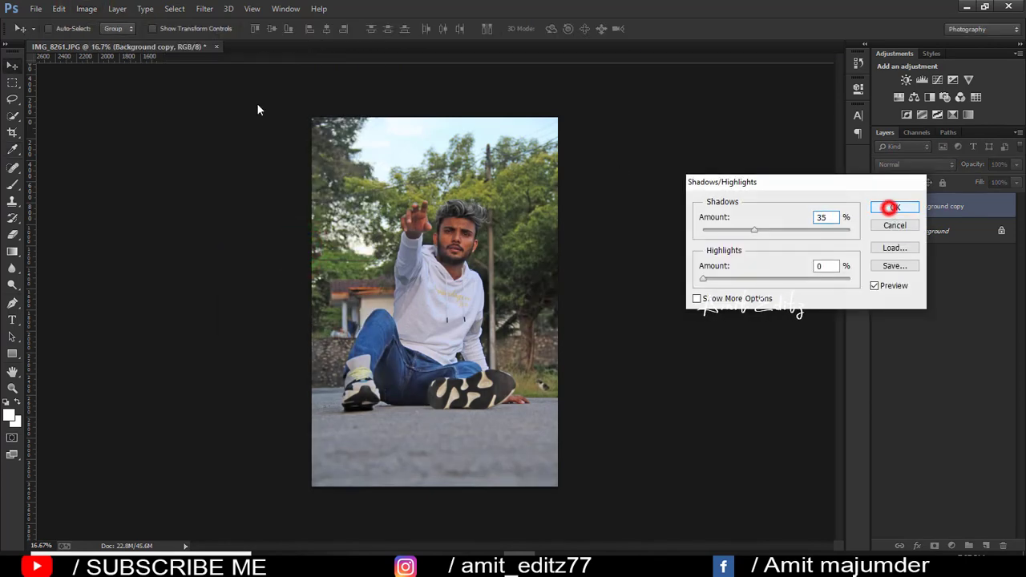
Step: Apply the Imagenomic Noiseware Professional filter to reduce noise
left_click(206, 8)
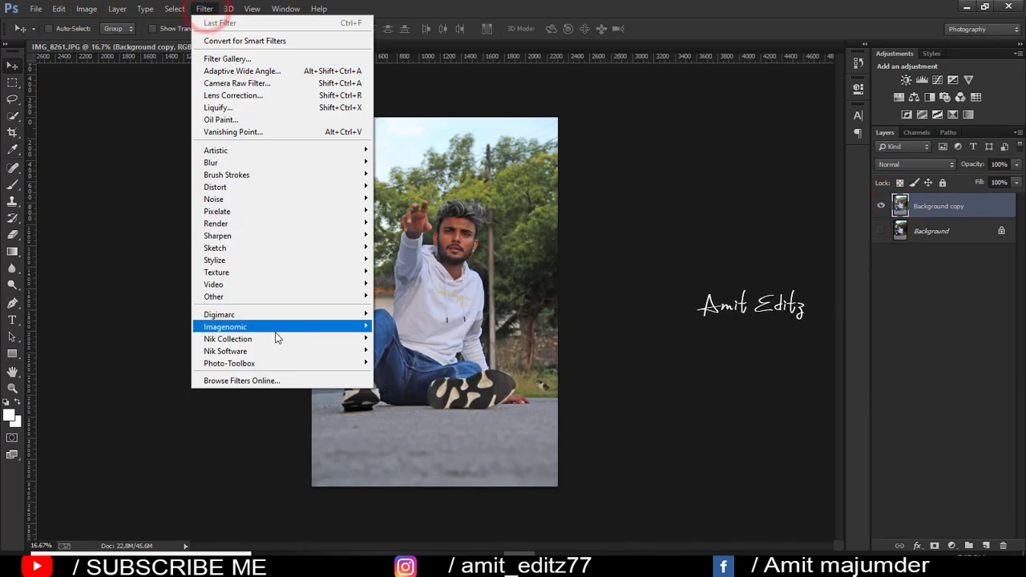
left_click(401, 324)
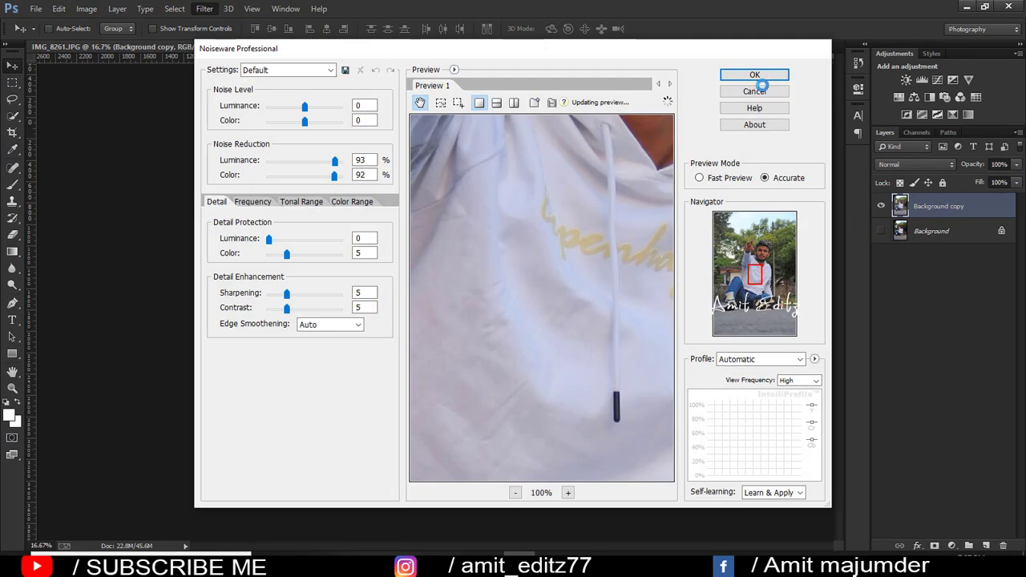
left_click(753, 73)
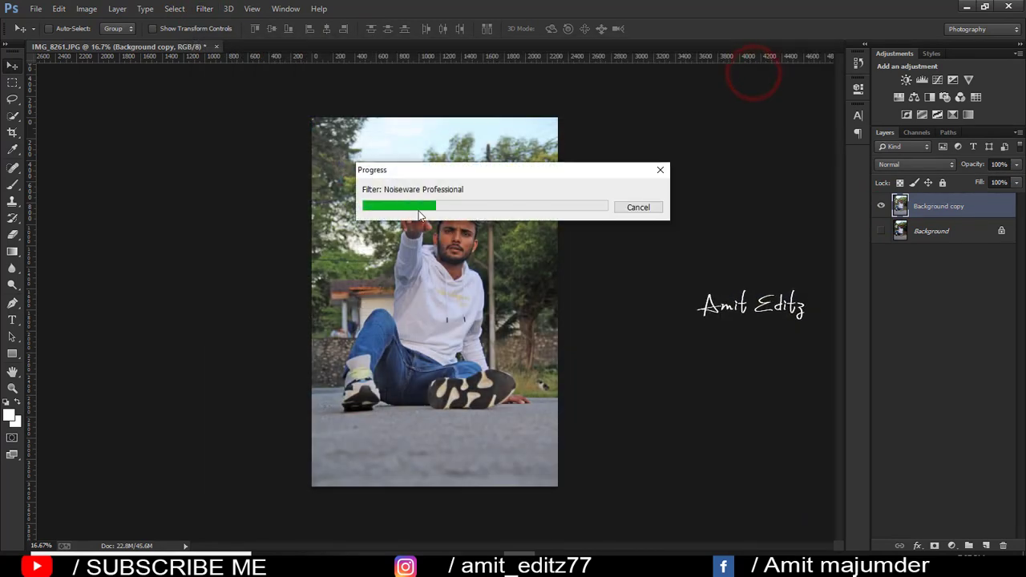
Step: Crop the photo taller: trim the bottom edge up and extend the top above the sky
left_click(12, 133)
left_click(377, 430)
left_click_drag(426, 484, 426, 469)
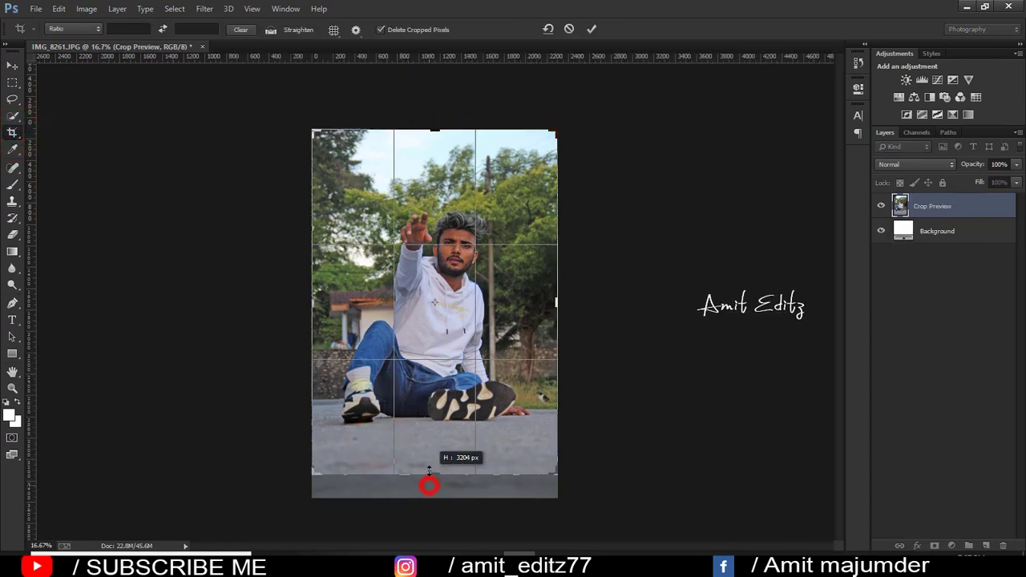
left_click_drag(432, 133, 433, 119)
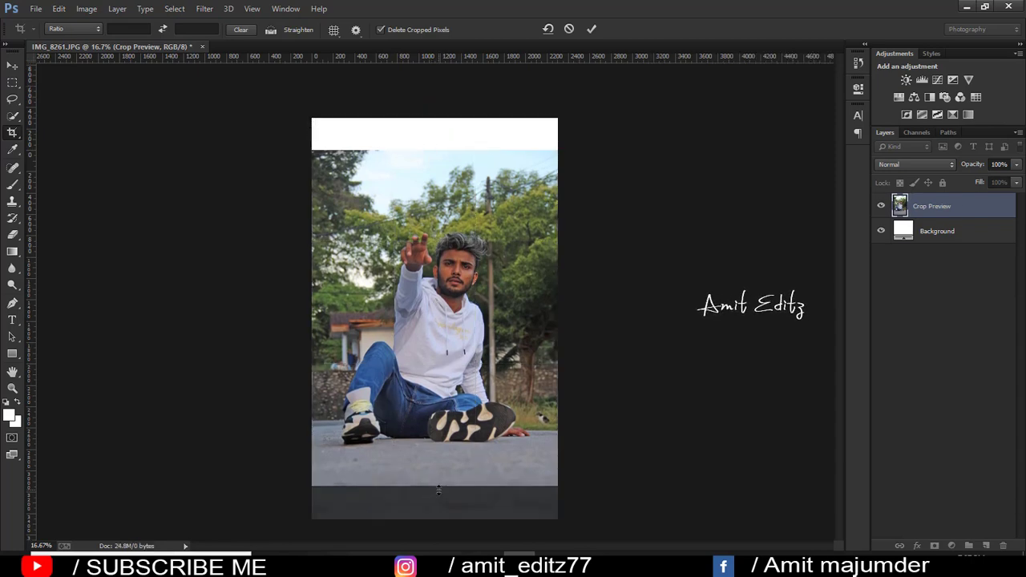
key("Return")
Step: Zoom in and start a pen path up the edge of the man's left shoe
left_click(13, 304)
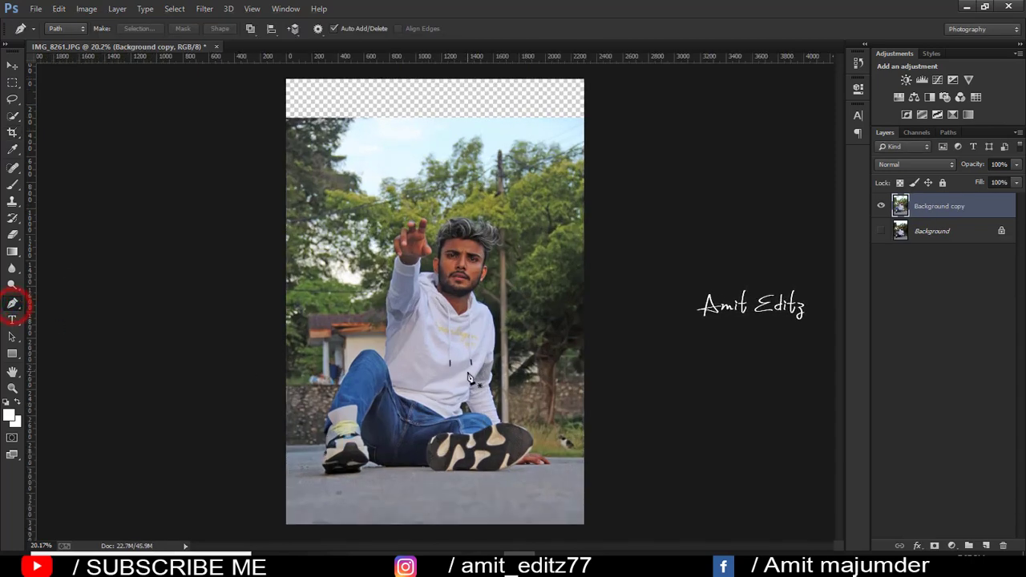
scroll(361, 421, "up", 5)
scroll(329, 501, "up", 1)
scroll(325, 481, "up", 2)
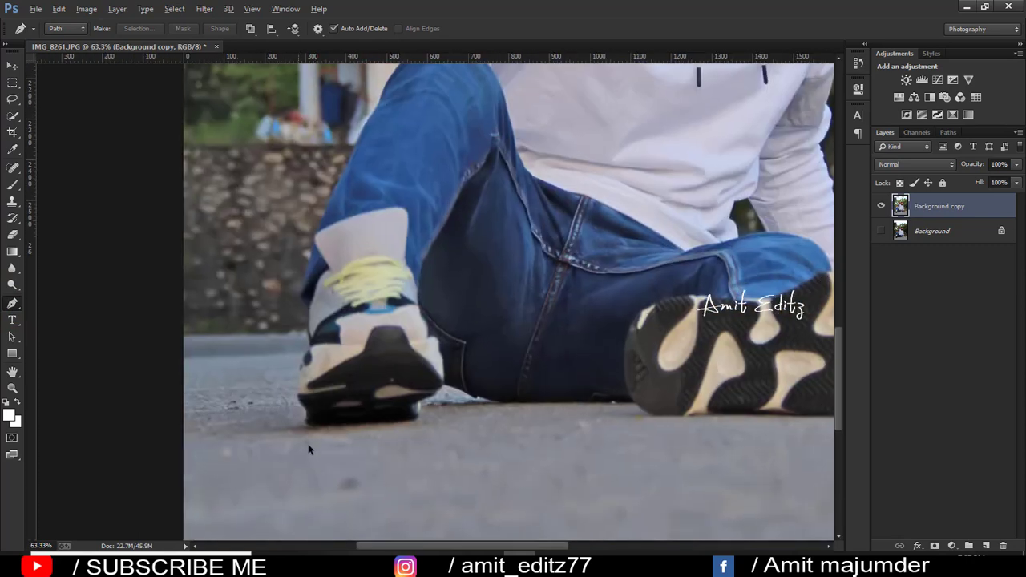
scroll(318, 433, "up", 3)
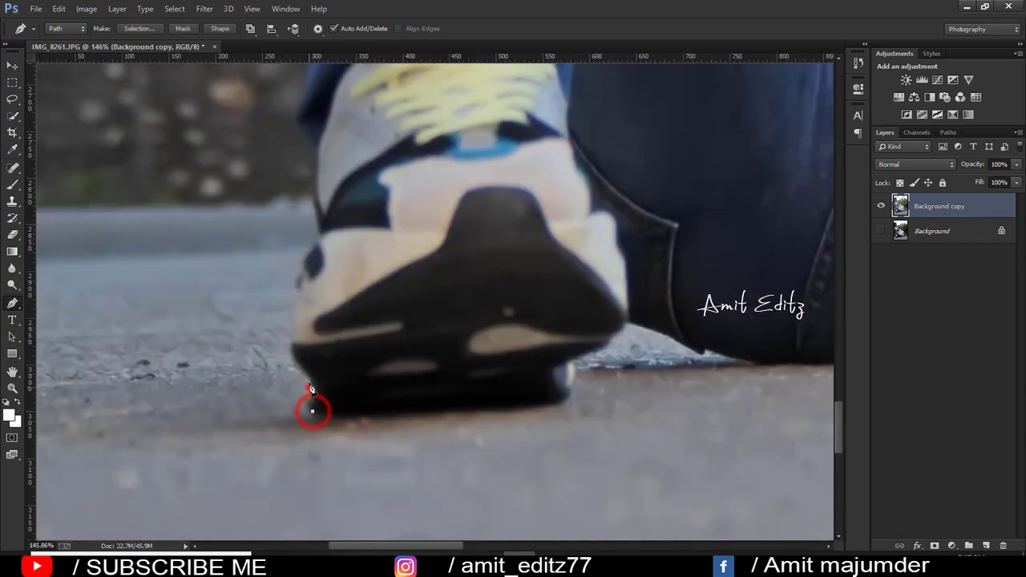
left_click(292, 337)
left_click(300, 269)
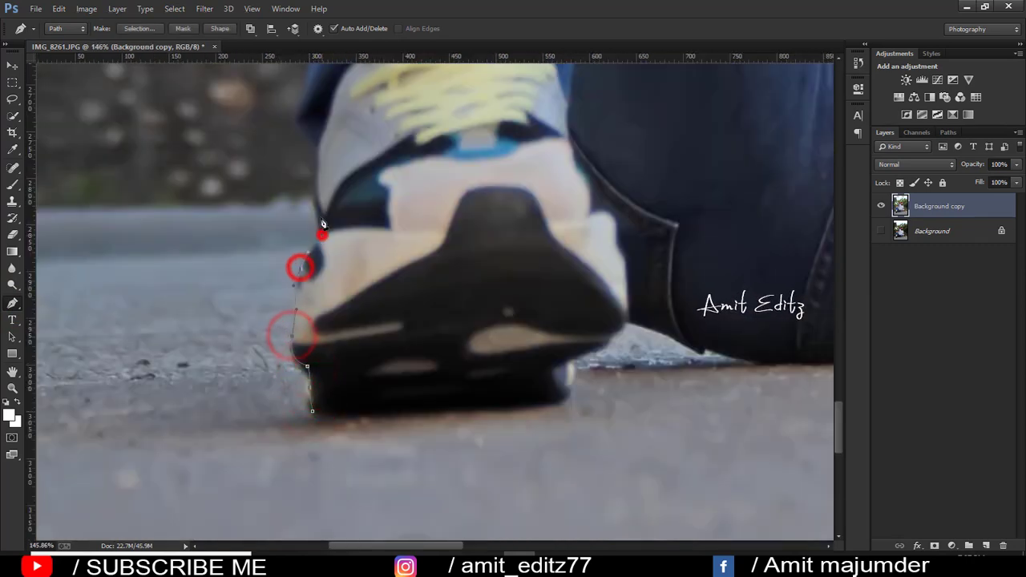
left_click(322, 233)
left_click(316, 180)
Step: Continue the path along the jeans, over the knee and up the hoodie's edge
left_click_drag(324, 144, 296, 389)
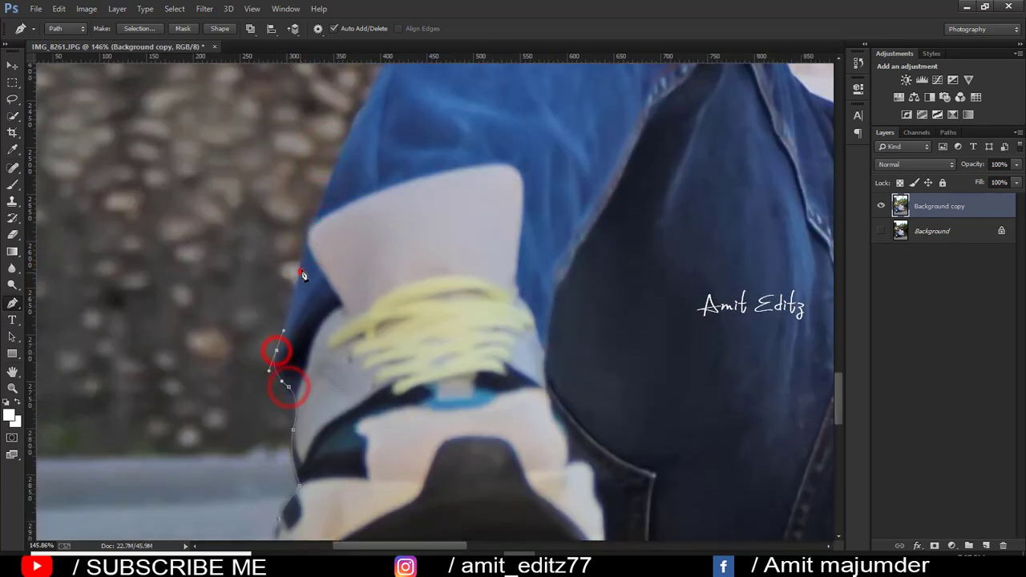
left_click_drag(327, 203, 291, 368)
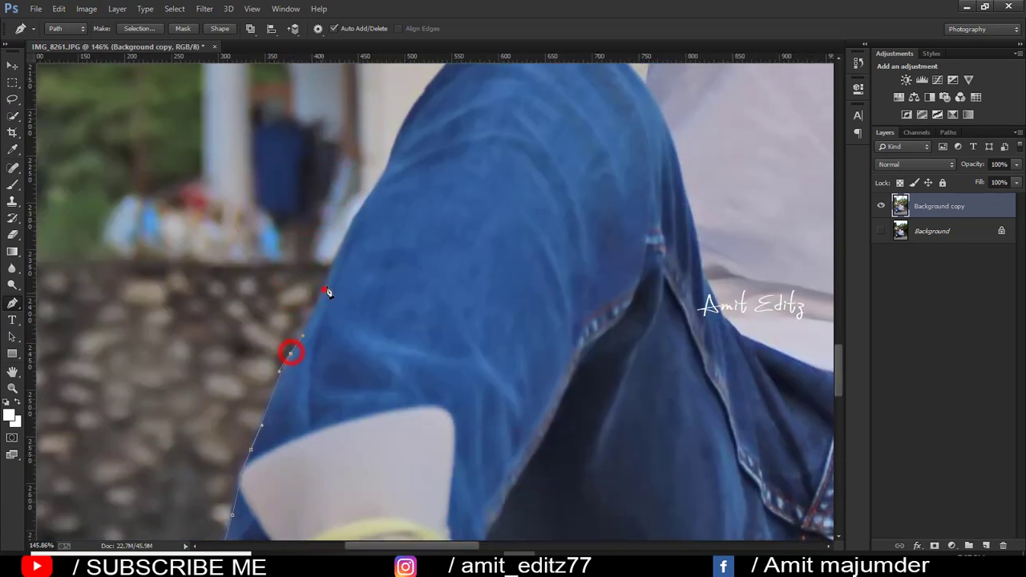
left_click_drag(395, 148, 278, 388)
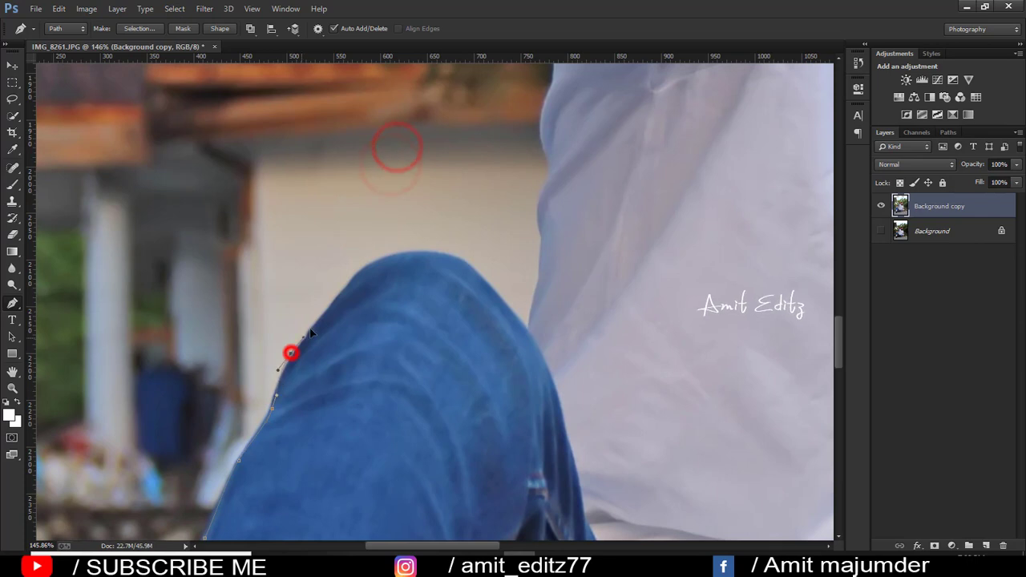
left_click(401, 254)
left_click(453, 255)
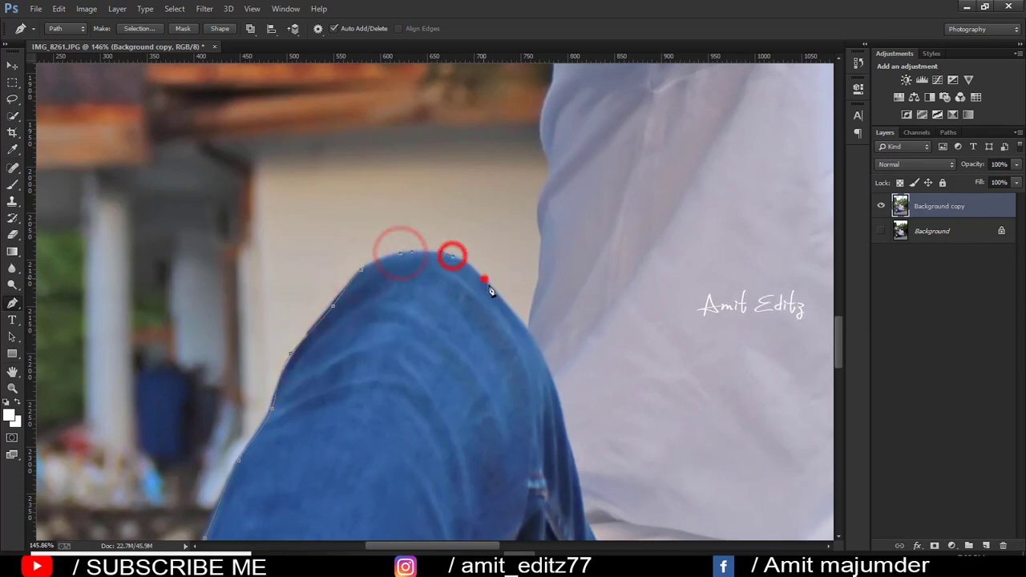
left_click(483, 279)
left_click(533, 294)
left_click(541, 234)
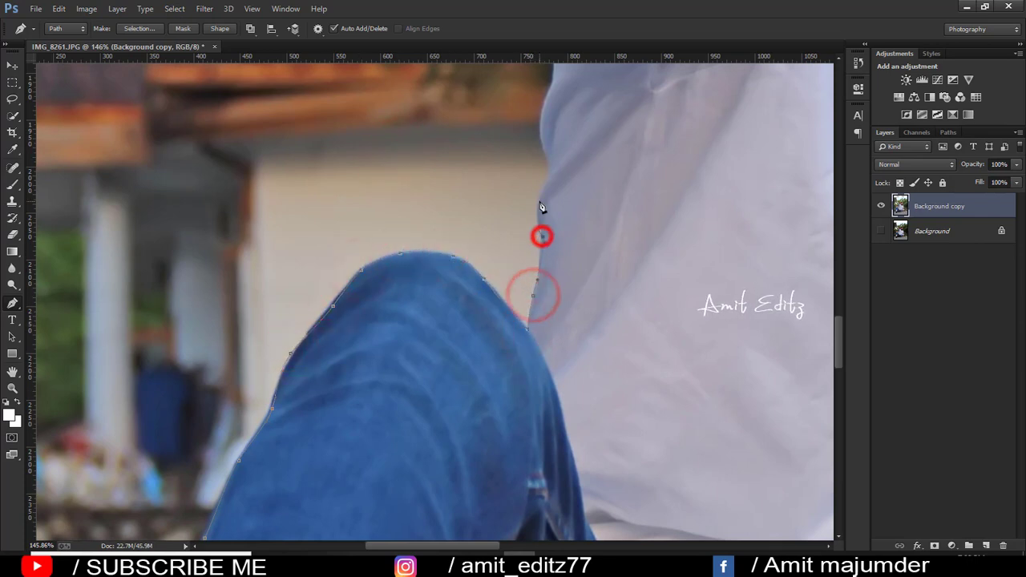
left_click(543, 187)
Step: Extend the path up the raised sleeve to the cuff and over the fingertips
left_click_drag(544, 187, 442, 350)
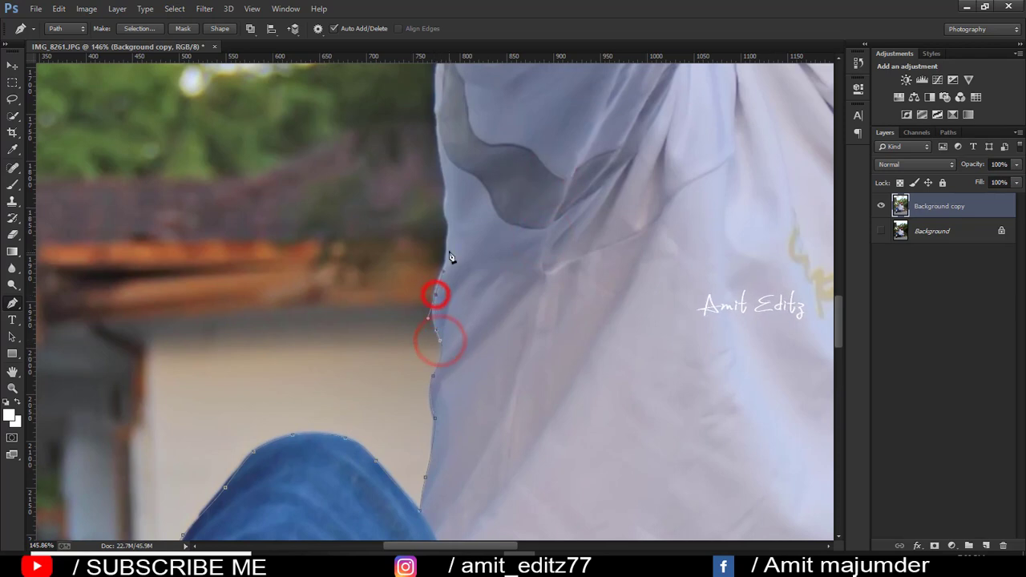
left_click_drag(449, 193, 321, 441)
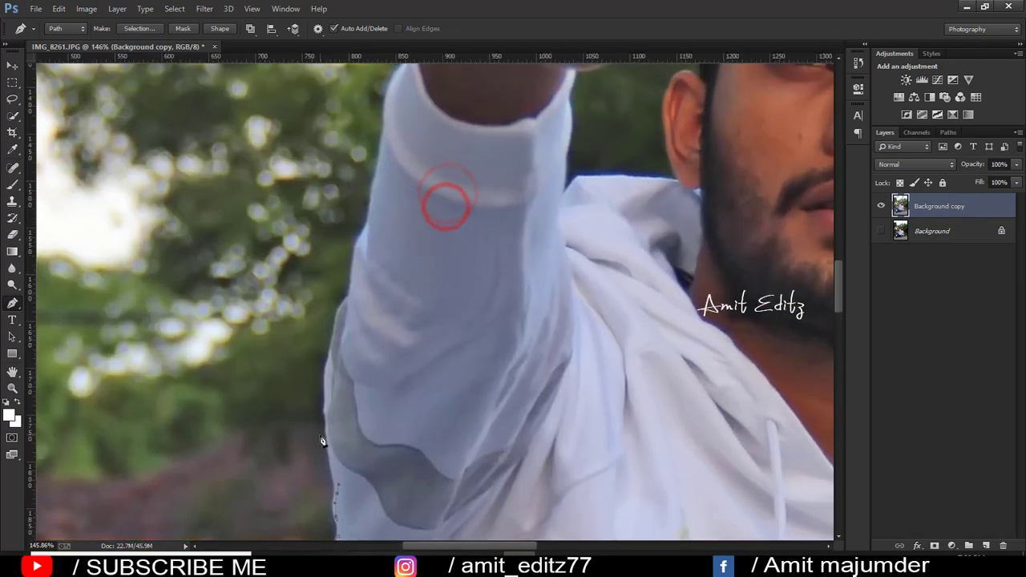
left_click(345, 303)
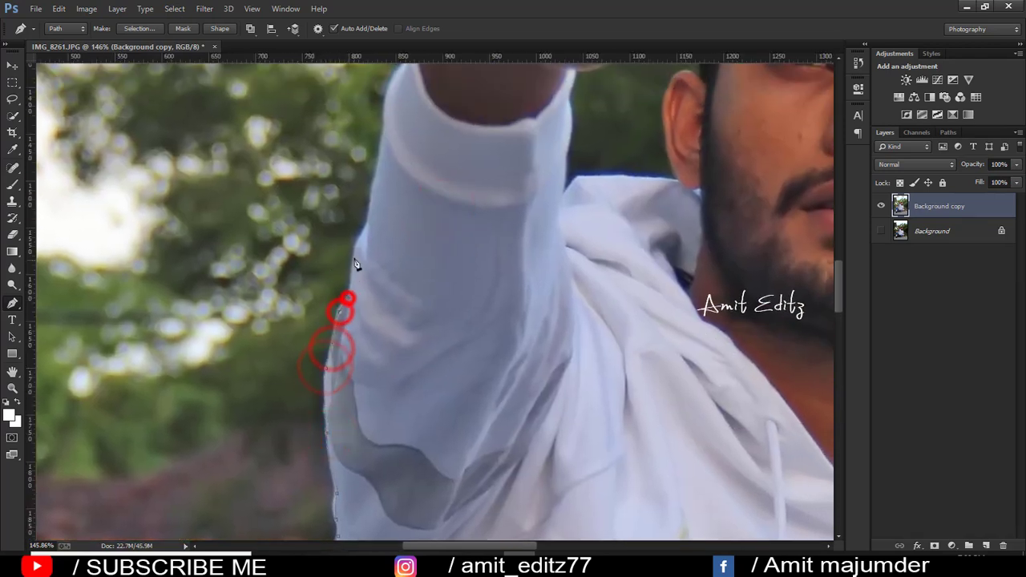
left_click_drag(369, 224, 305, 359)
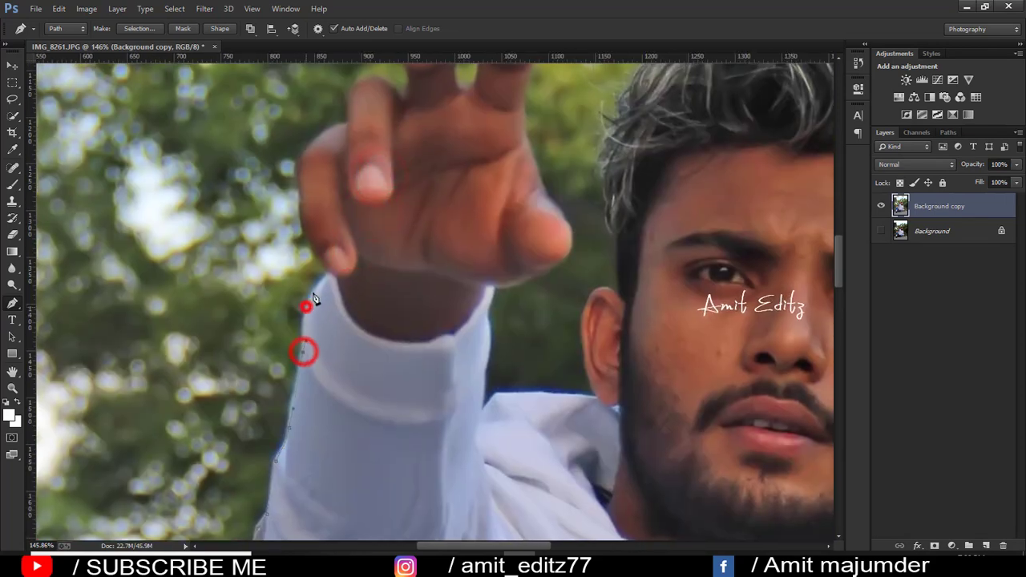
left_click(326, 272)
left_click_drag(312, 247, 227, 392)
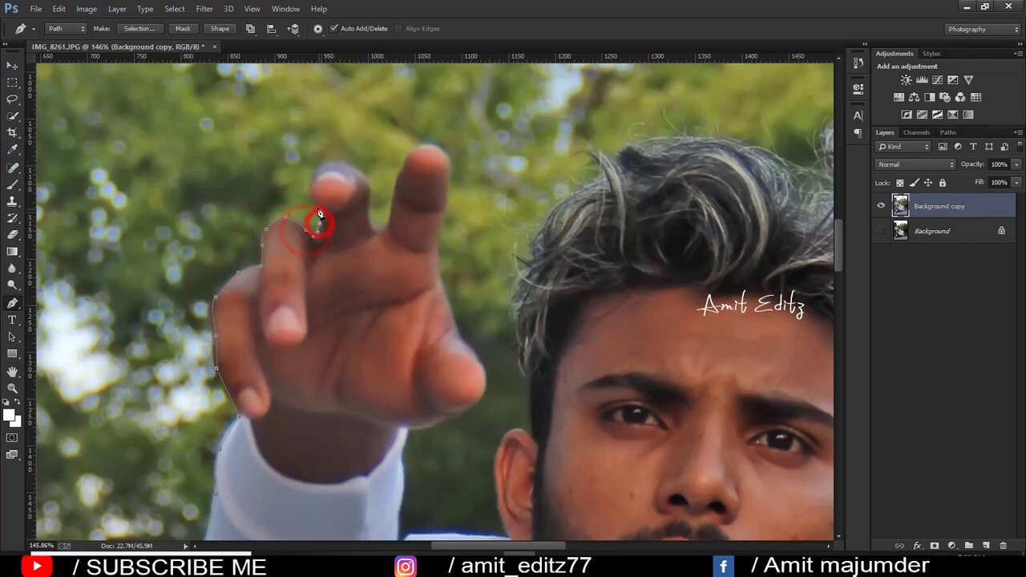
left_click(346, 170)
left_click(368, 186)
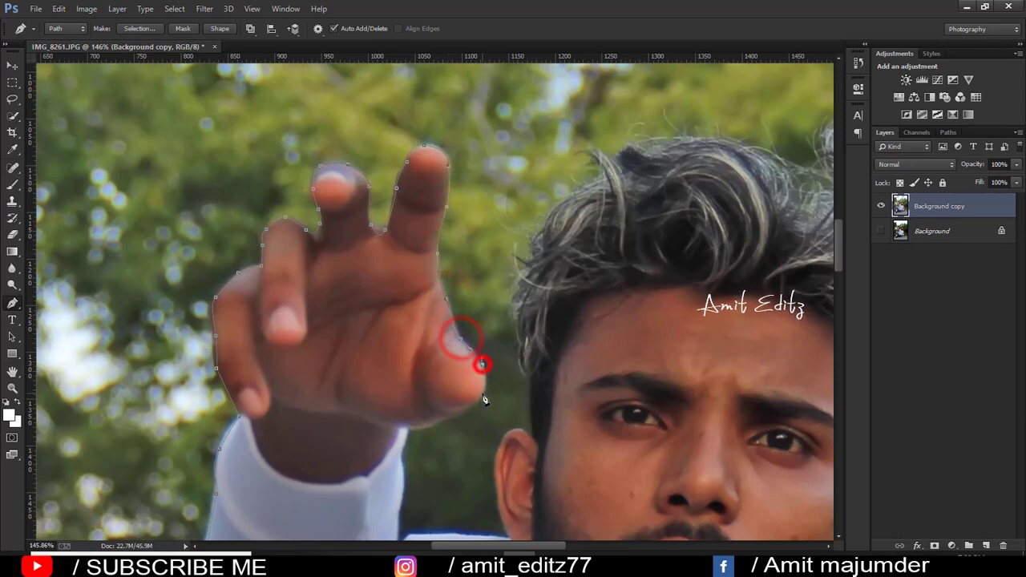
Step: Trace from below the thumb down the arm's inner edge to where the shoulder meets the ear
scroll(485, 400, "down", 3)
left_click(453, 274)
left_click_drag(425, 286, 405, 297)
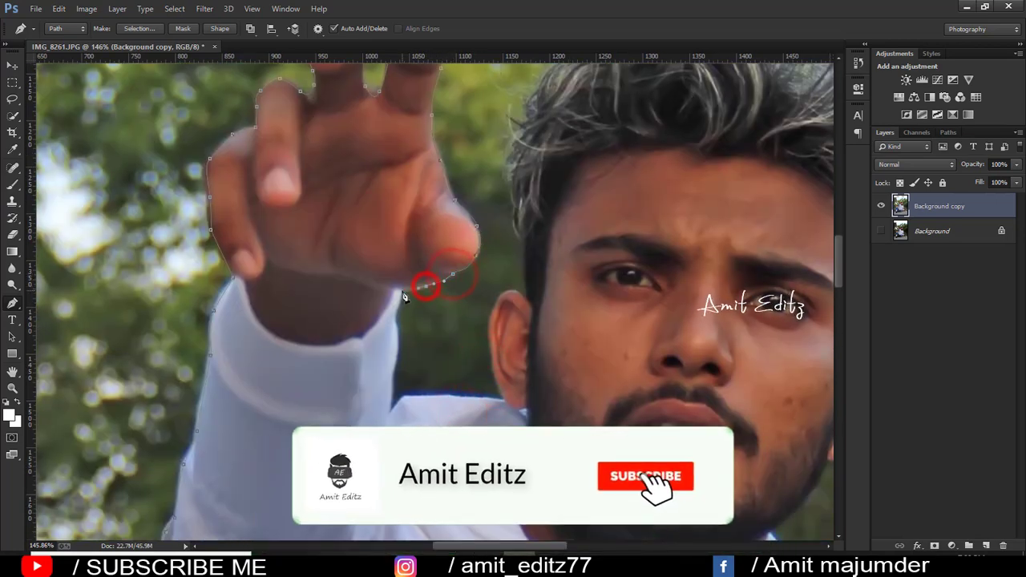
left_click(400, 291)
left_click(394, 327)
left_click(394, 357)
left_click(387, 417)
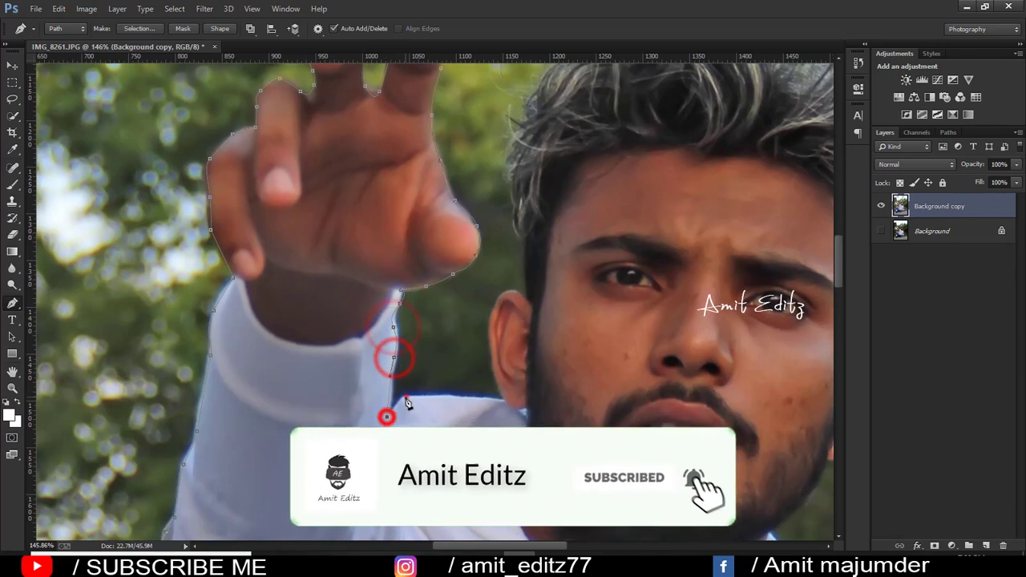
left_click(405, 395)
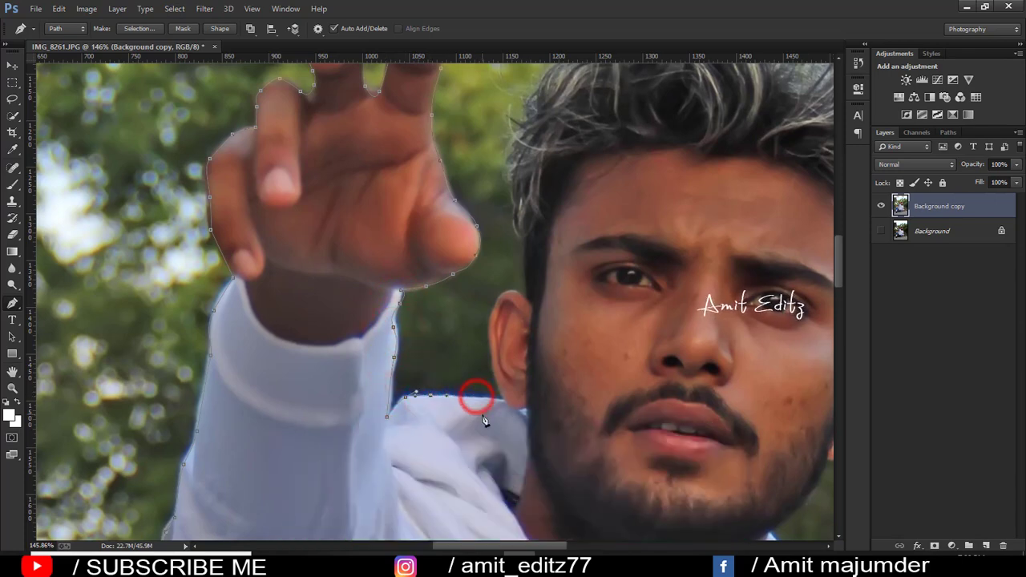
scroll(484, 421, "up", 3)
left_click(543, 347)
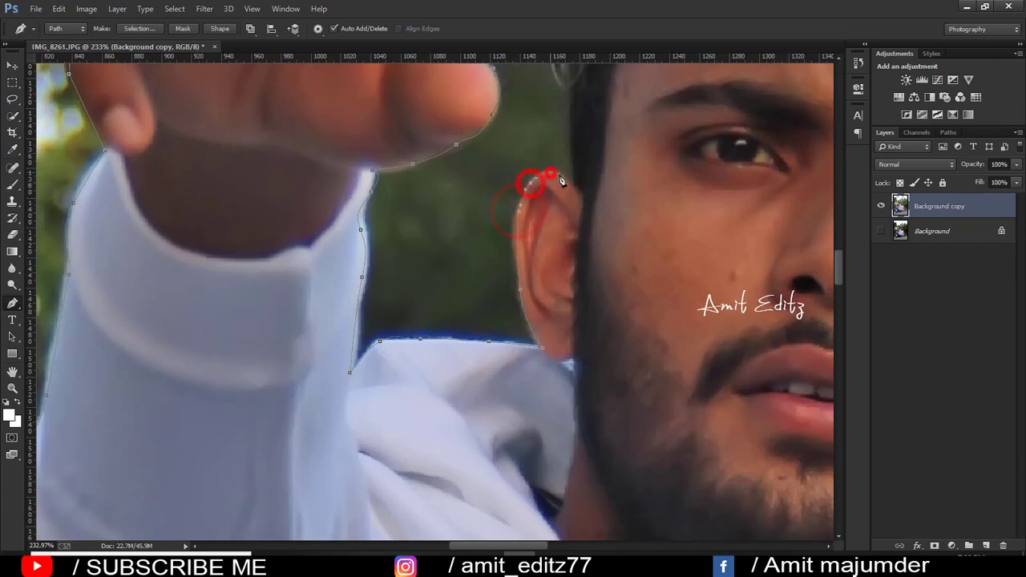
Step: Outline the left edge and top of the man's hair
left_click_drag(561, 181, 259, 321)
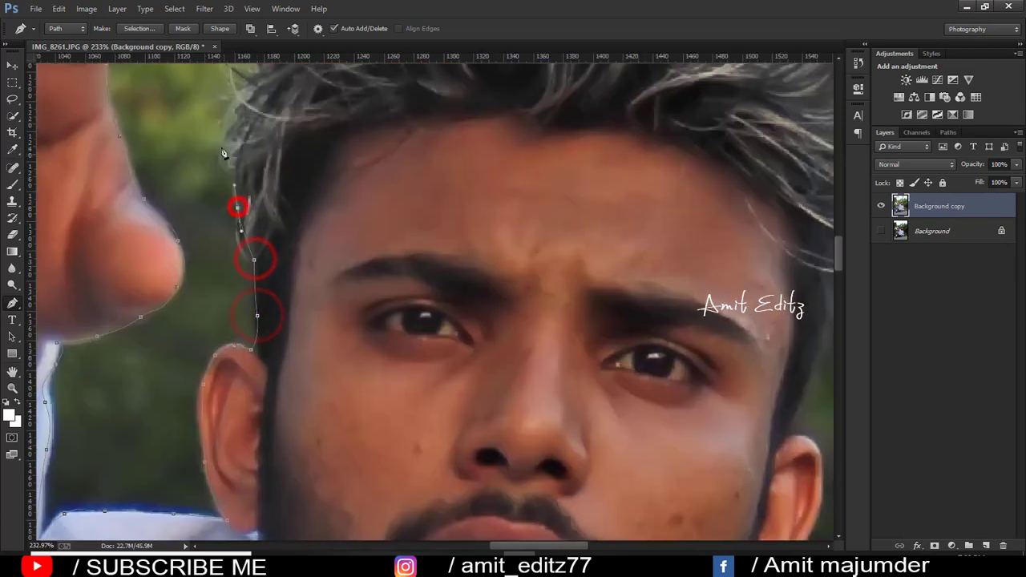
left_click_drag(229, 115, 232, 373)
left_click(252, 333)
left_click(274, 289)
left_click(324, 233)
left_click(369, 207)
left_click(384, 183)
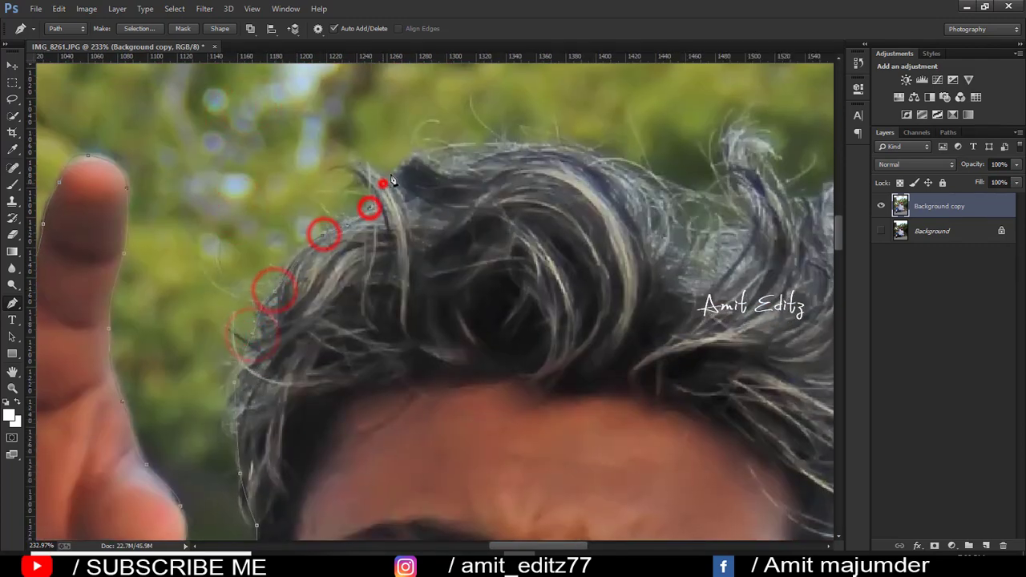
left_click(419, 155)
left_click(458, 161)
left_click(554, 147)
Step: Continue the outline over the hair's right side down beside the face
left_click_drag(802, 208, 513, 169)
left_click(669, 256)
left_click(410, 189)
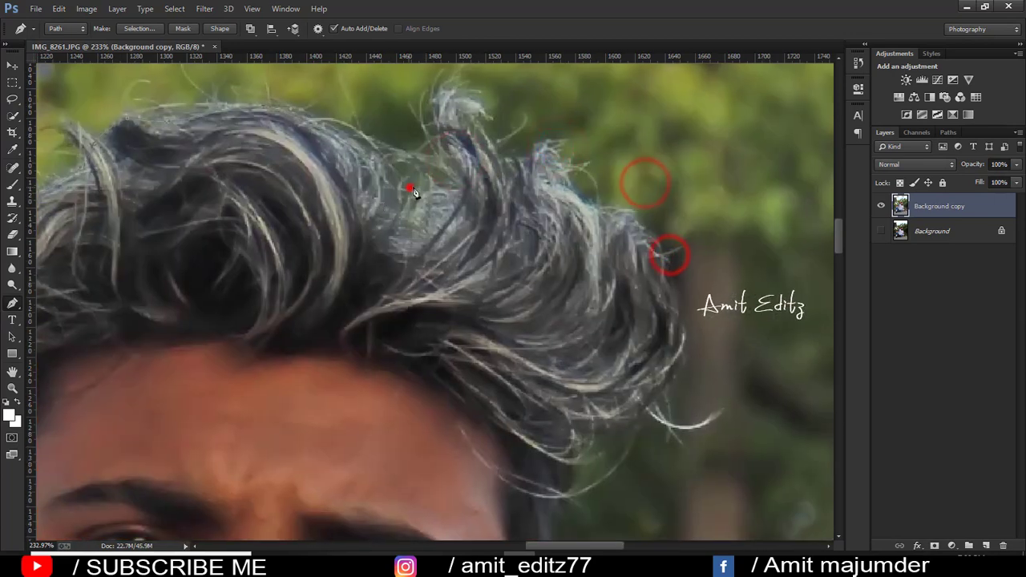
left_click(486, 151)
left_click(553, 158)
left_click(576, 193)
left_click(669, 275)
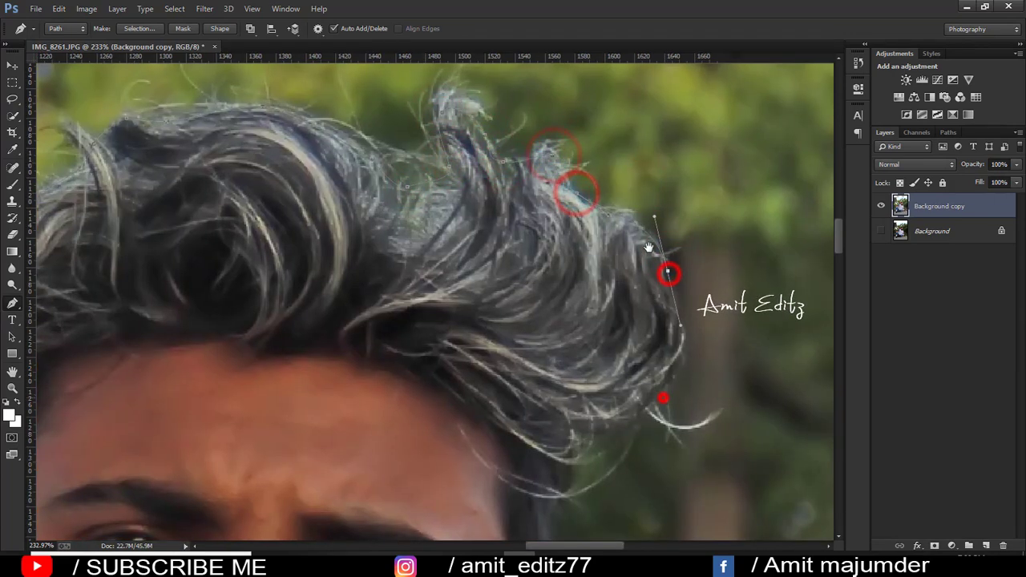
left_click_drag(665, 399, 650, 246)
left_click(633, 263)
left_click(546, 352)
Step: Trace around the ear, earlobe and chin to the hoodie collar
left_click_drag(517, 397, 526, 221)
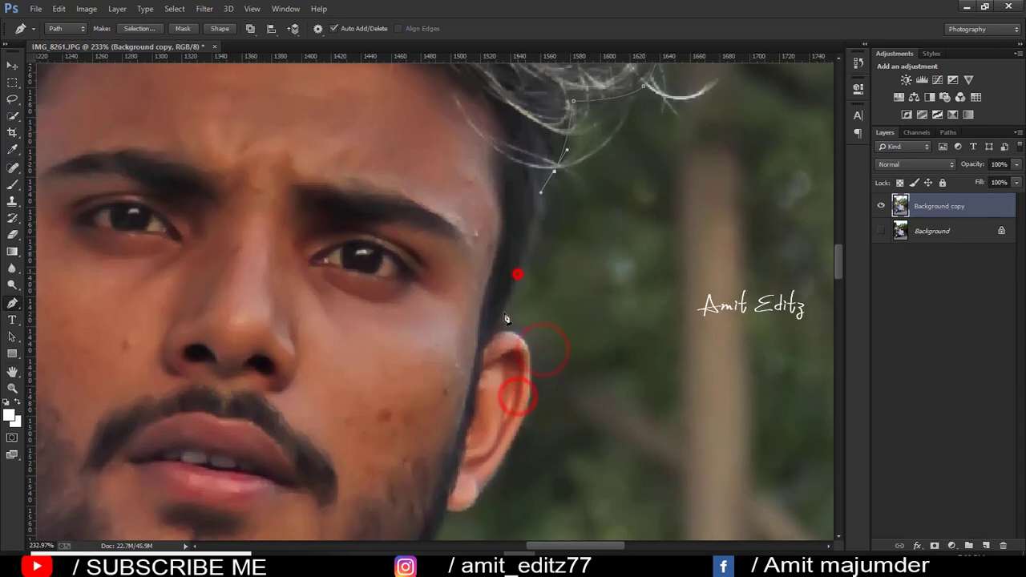
scroll(494, 339, "up", 1)
mouse_move(516, 340)
left_mouse_down()
mouse_move(515, 365)
mouse_move(530, 209)
left_mouse_up()
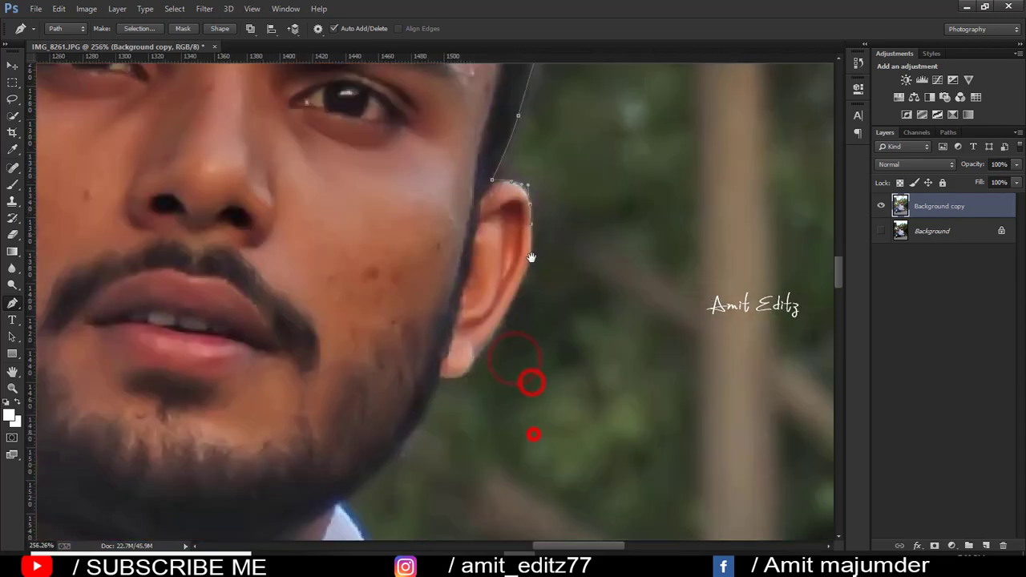
left_click(447, 373)
left_click_drag(401, 457, 470, 238)
left_click(425, 268)
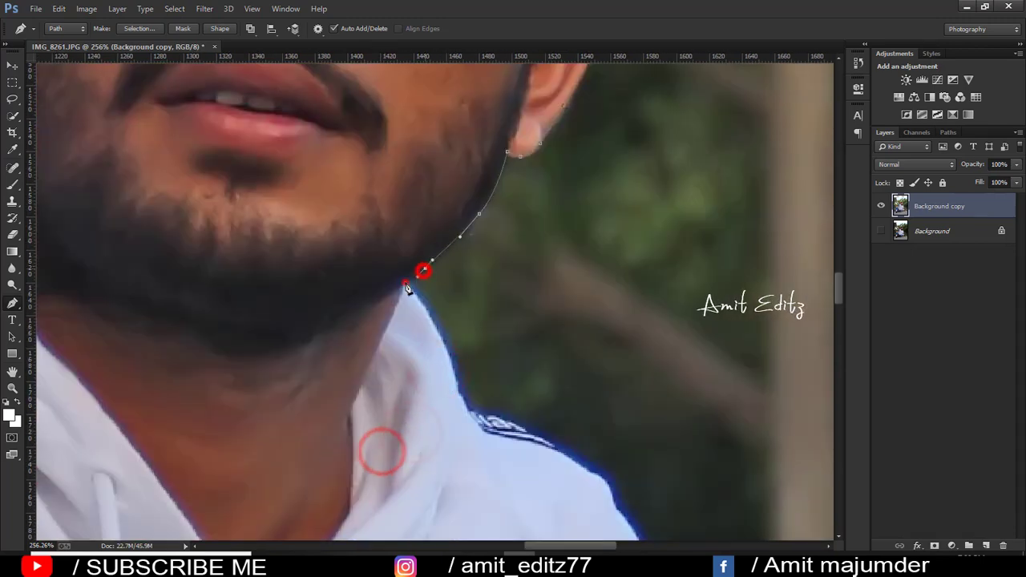
left_click(463, 410)
Step: Outline the hoodie's shoulder and down its side
left_click_drag(486, 436, 398, 137)
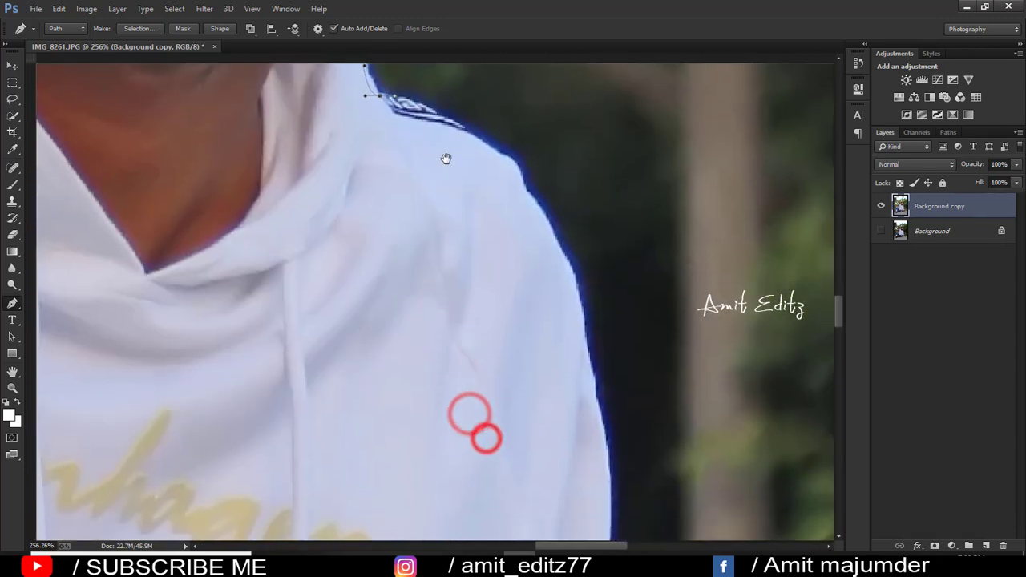
left_click(533, 201)
left_click(553, 238)
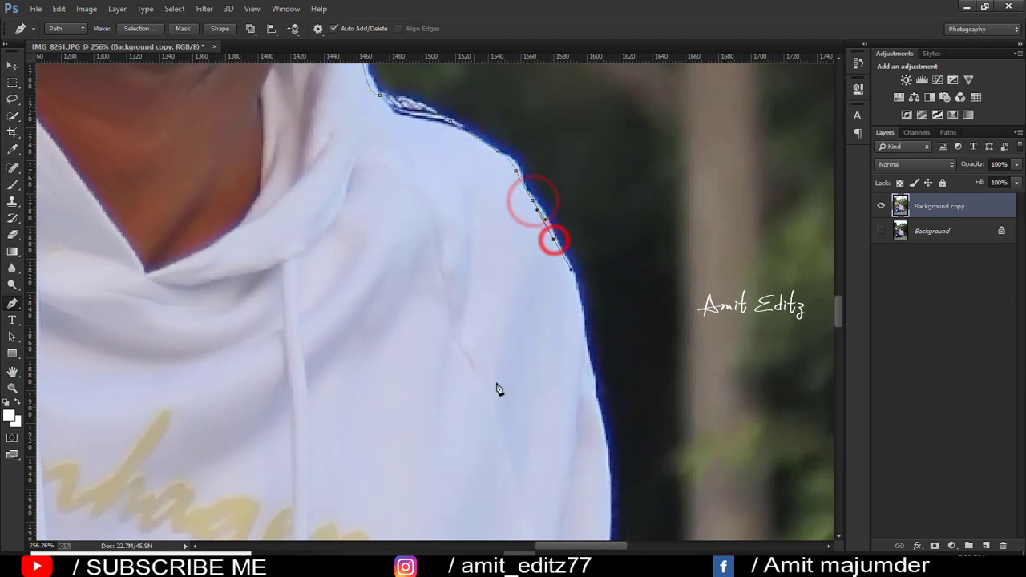
left_click(599, 411)
left_click_drag(609, 468, 589, 241)
left_click(590, 294)
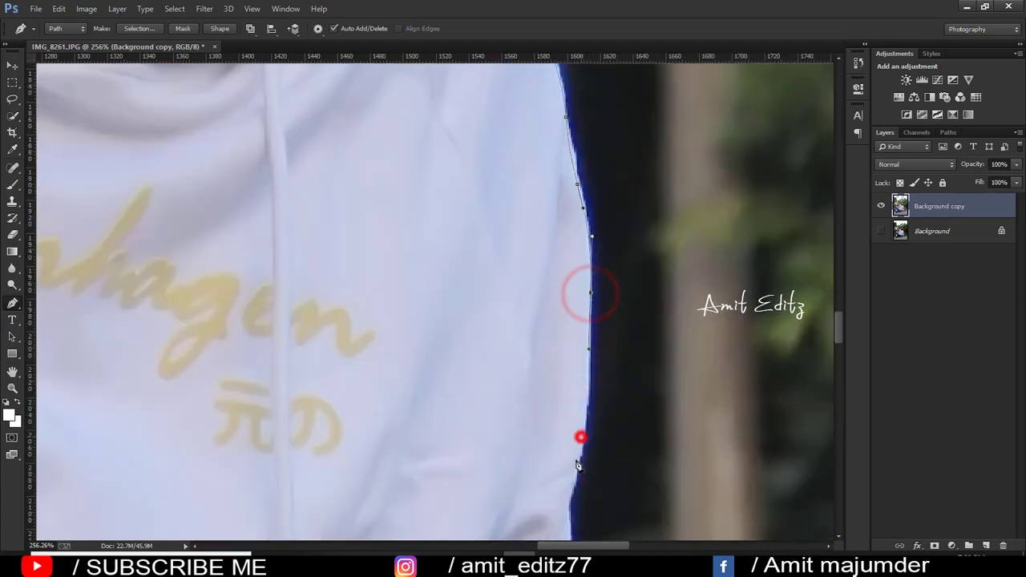
left_click_drag(571, 468, 579, 195)
left_click(572, 235)
left_click(575, 309)
left_click(572, 377)
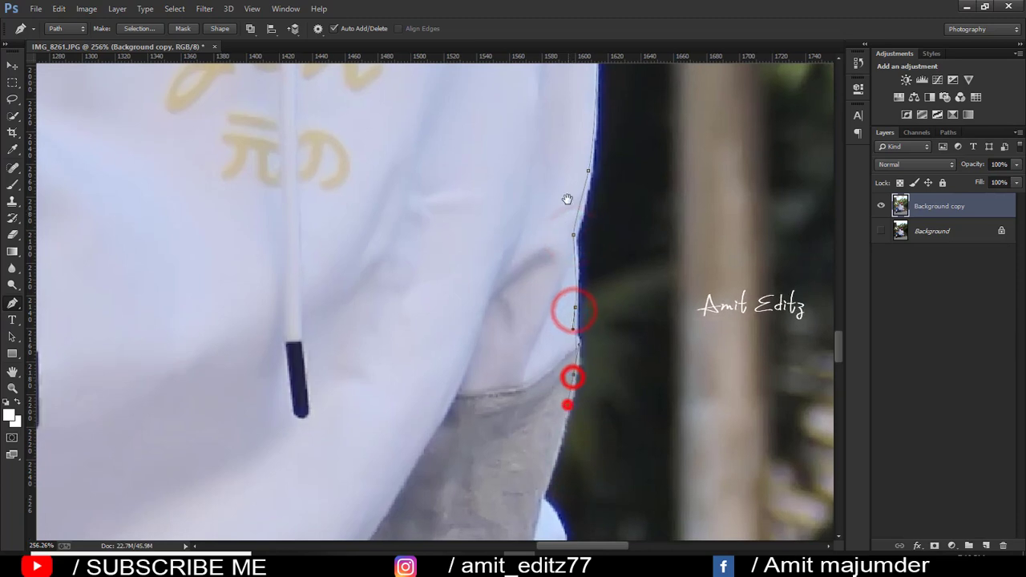
Step: Trace the hoodie edge below the pocket down toward the jeans
left_click_drag(568, 405, 567, 140)
left_click_drag(554, 353, 550, 191)
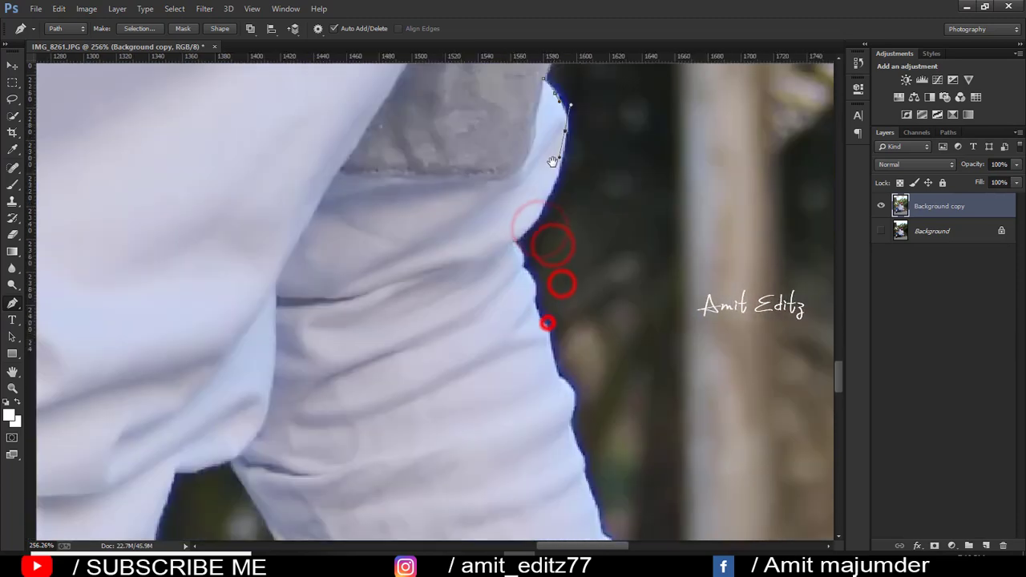
left_click(522, 217)
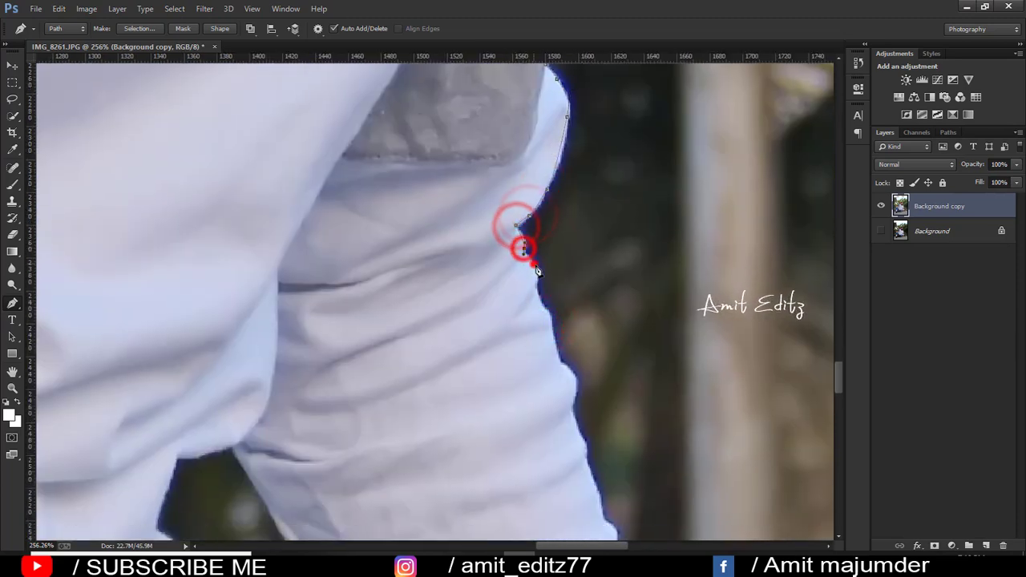
left_click(529, 264)
left_click_drag(532, 281, 518, 155)
left_click(527, 167)
left_click(533, 206)
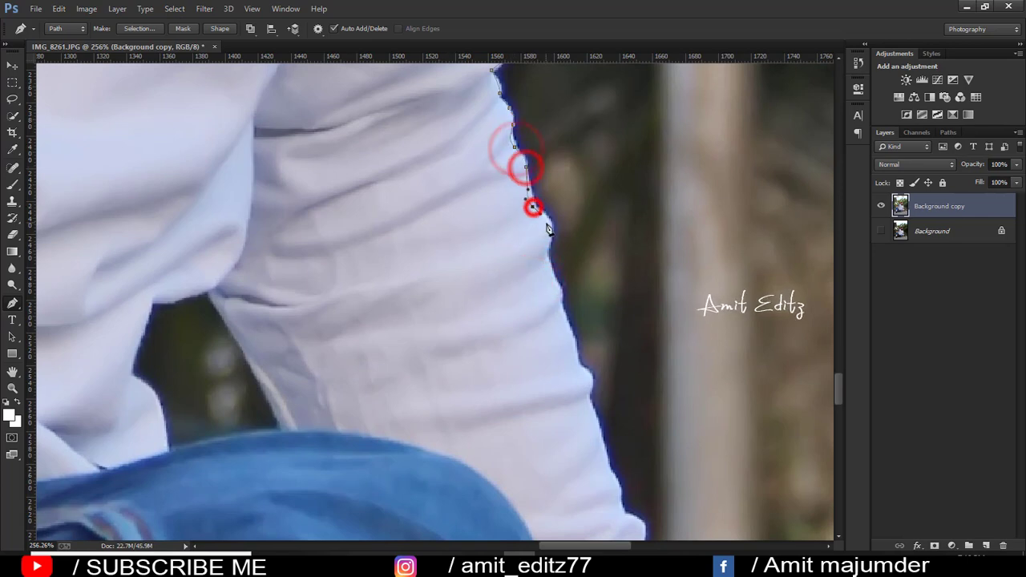
left_click(548, 229)
Step: Continue down the hoodie edge and along the top of the shoe
left_click(566, 326)
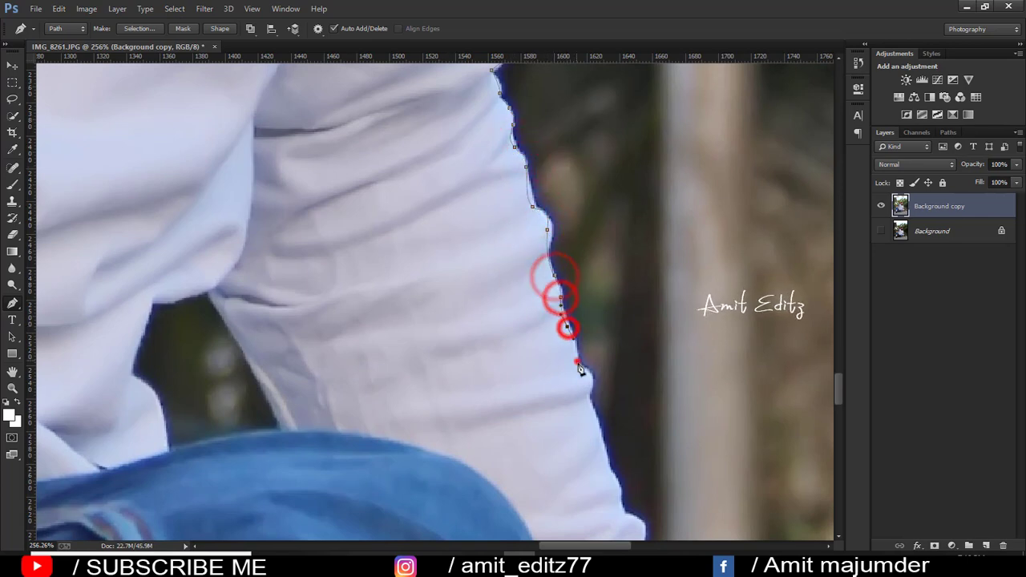
left_click(578, 362)
left_click(590, 383)
left_click(591, 409)
left_click(605, 464)
left_click_drag(615, 489, 535, 235)
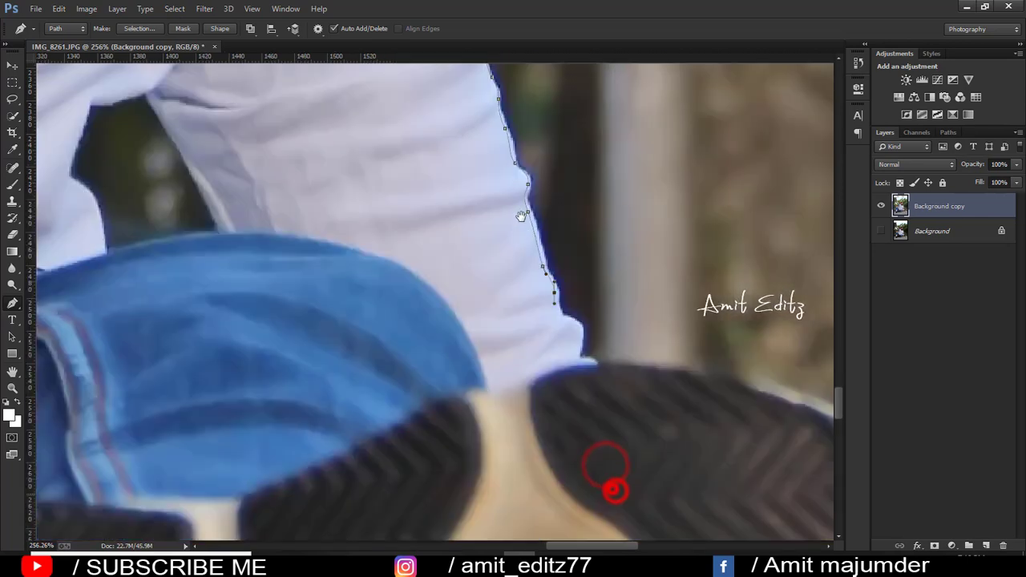
left_click(548, 267)
left_click(633, 277)
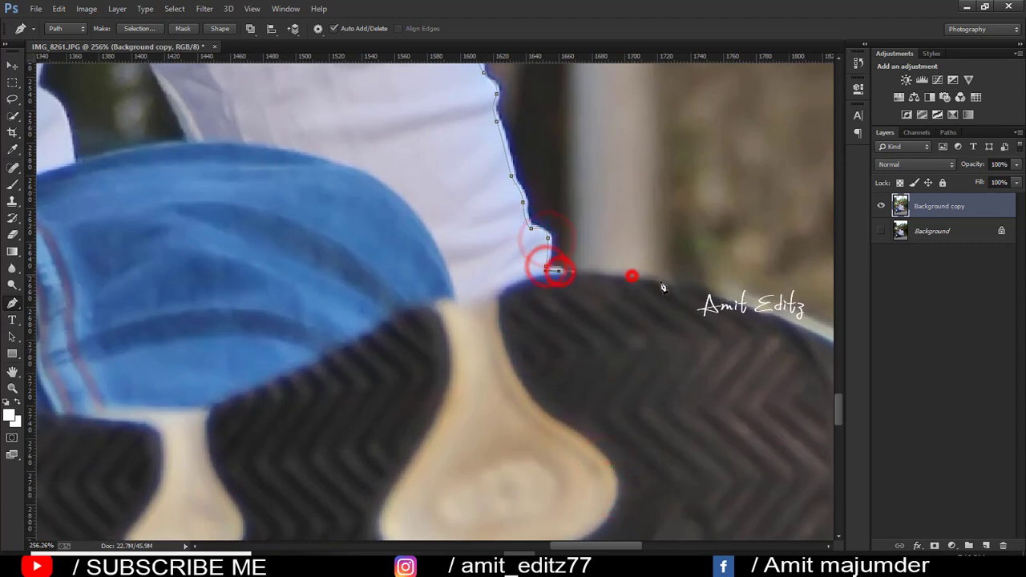
Step: Trace around the resting hand and along the shoe sole's bottom edge
scroll(665, 289, "down", 3)
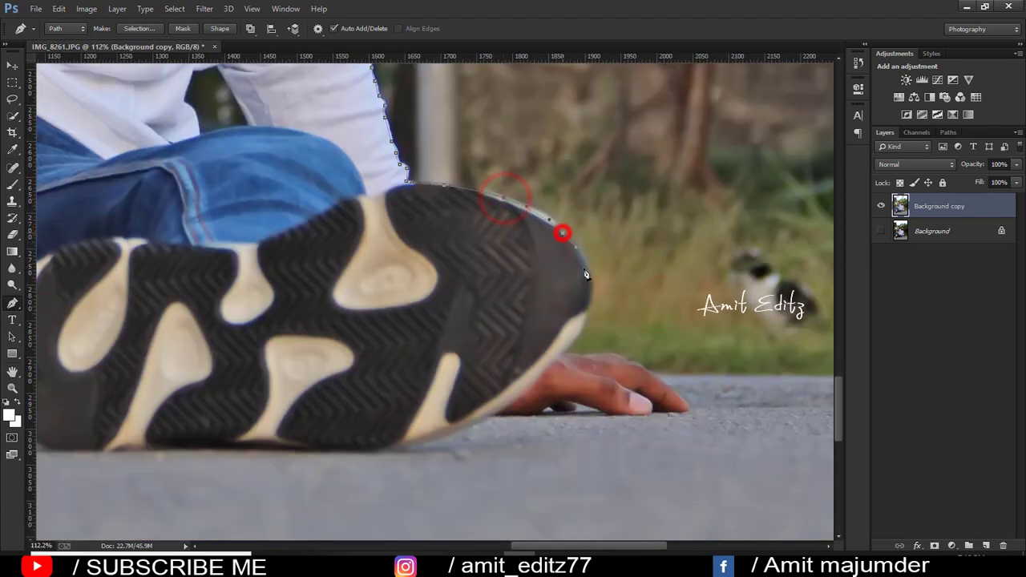
left_click(583, 353)
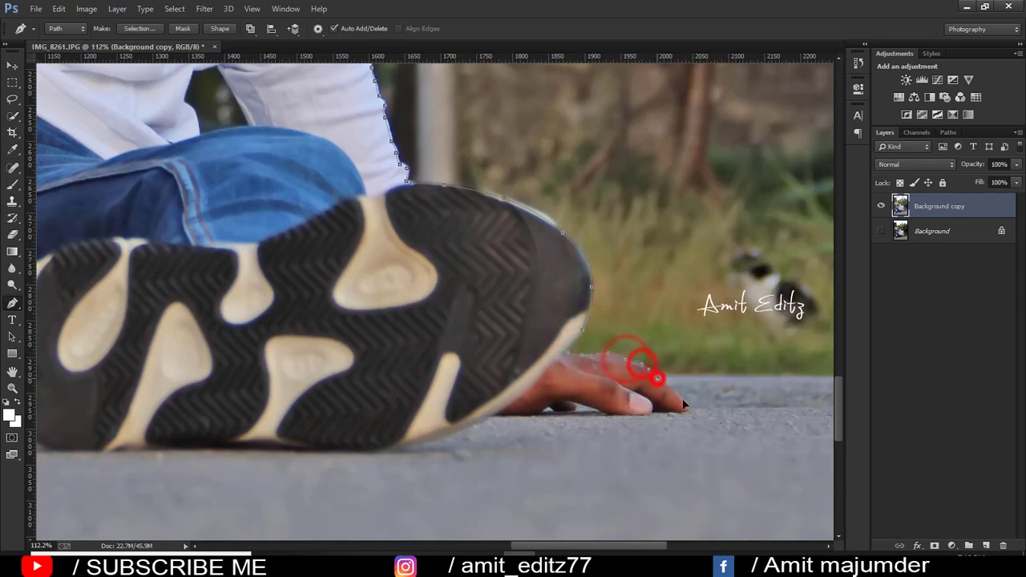
left_click(626, 416)
left_click(600, 410)
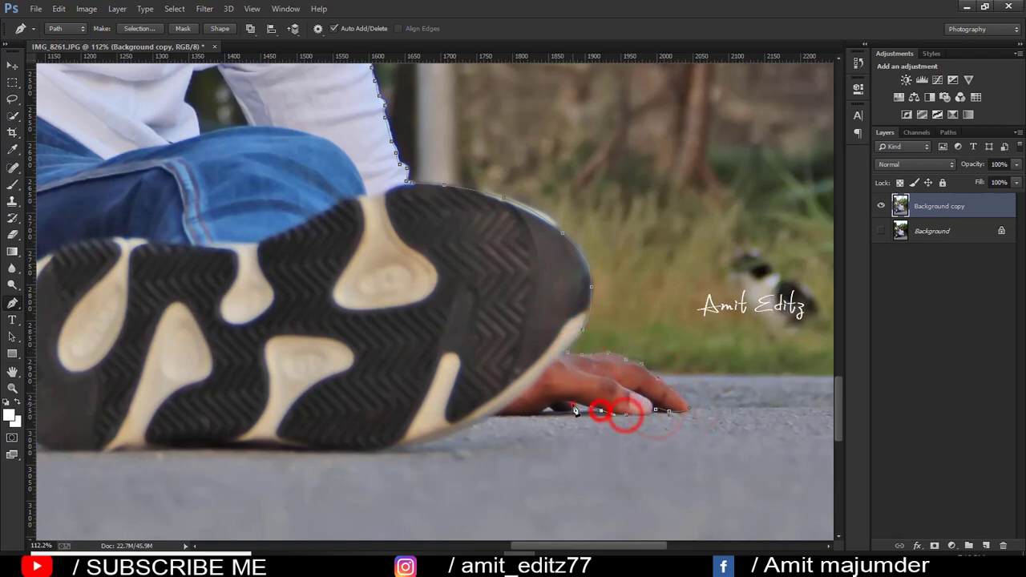
left_click(449, 435)
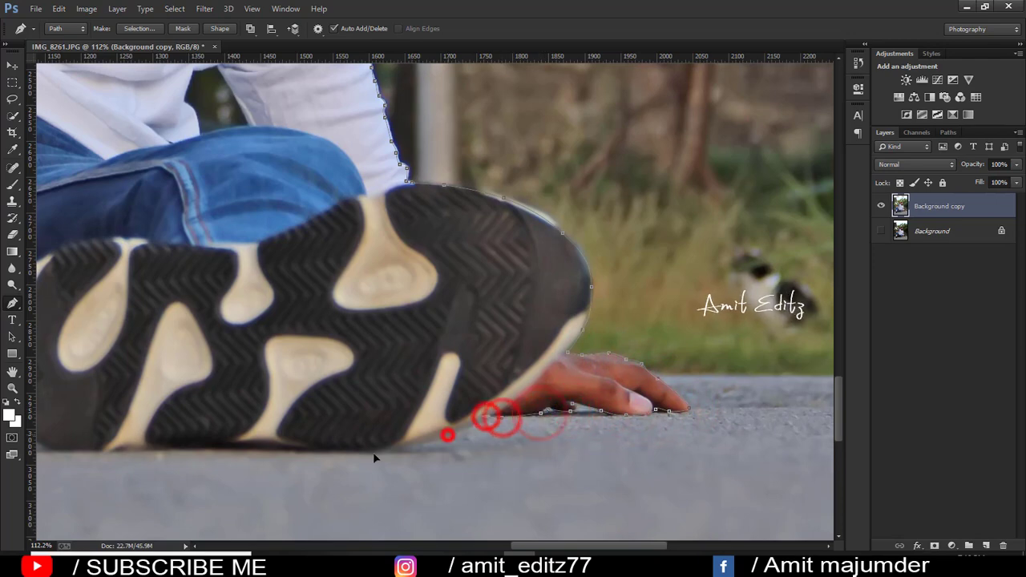
left_click_drag(373, 456, 682, 401)
left_click(389, 383)
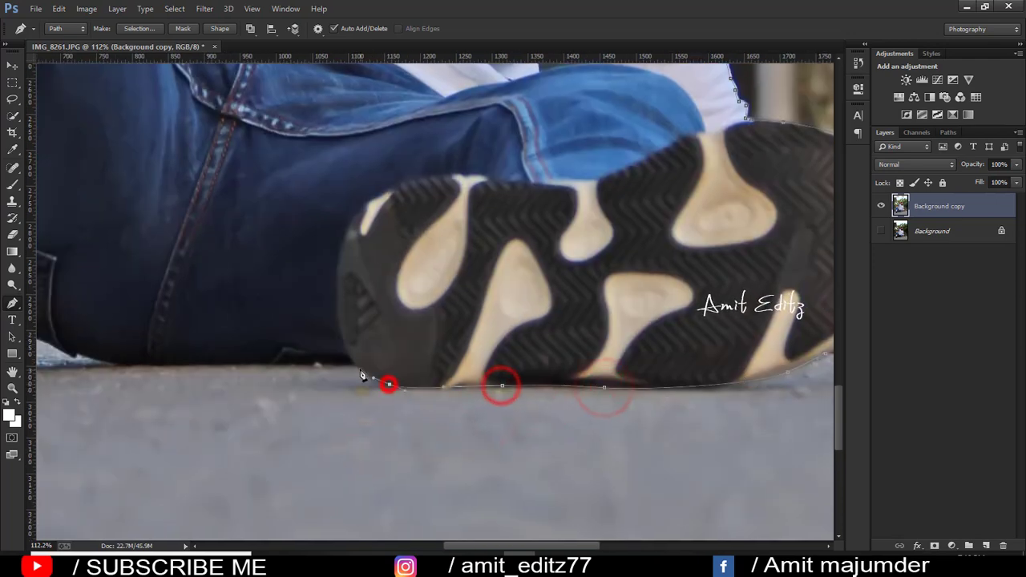
left_click(355, 366)
Step: Close the path along the jeans' bottom and other shoe, then make it a selection
mouse_move(300, 345)
left_mouse_down()
mouse_move(588, 383)
mouse_move(488, 400)
left_mouse_up()
left_click(405, 405)
left_click(373, 394)
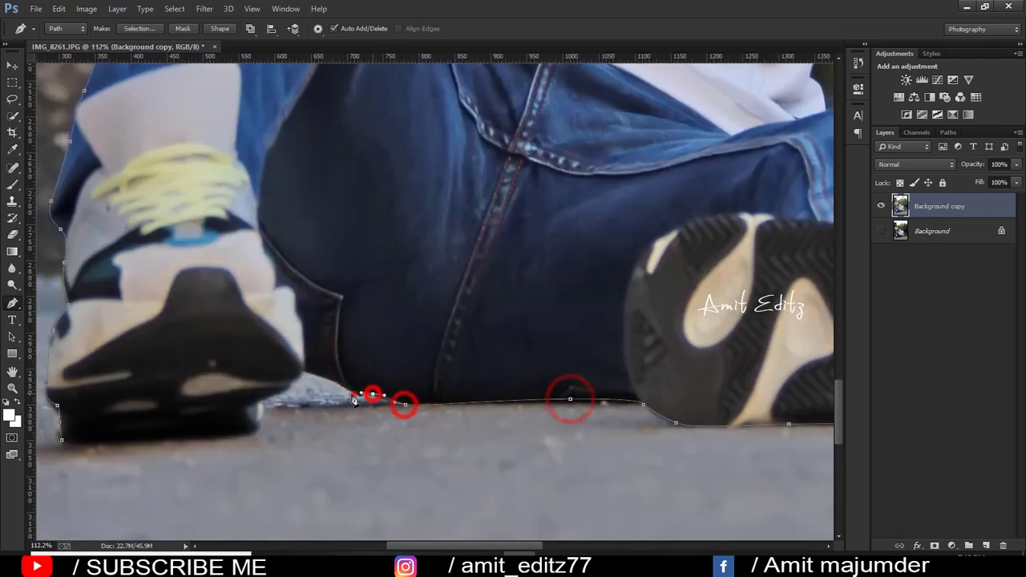
left_click(320, 374)
left_click(262, 393)
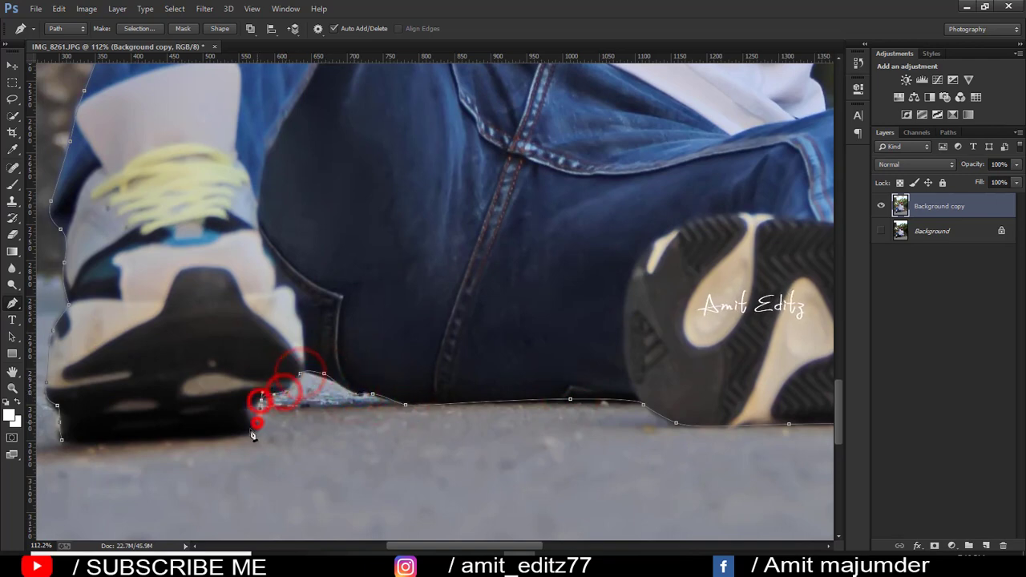
left_click_drag(262, 431, 537, 390)
left_click(462, 398)
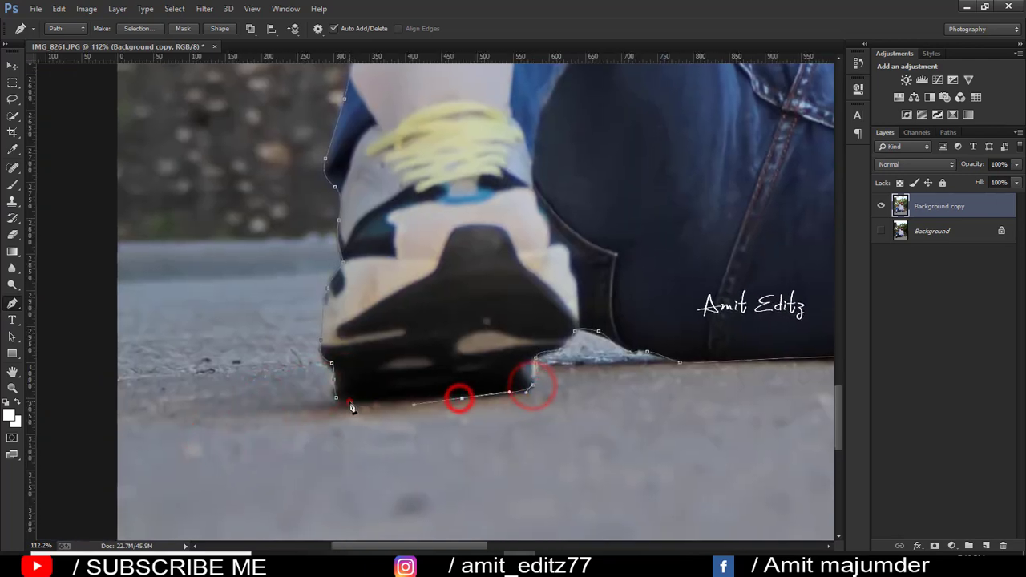
left_click(350, 400)
right_click(332, 400)
left_click(403, 286)
Step: Turn the outline into a selection and zoom in on the hair with a smaller selection brush
key("Return")
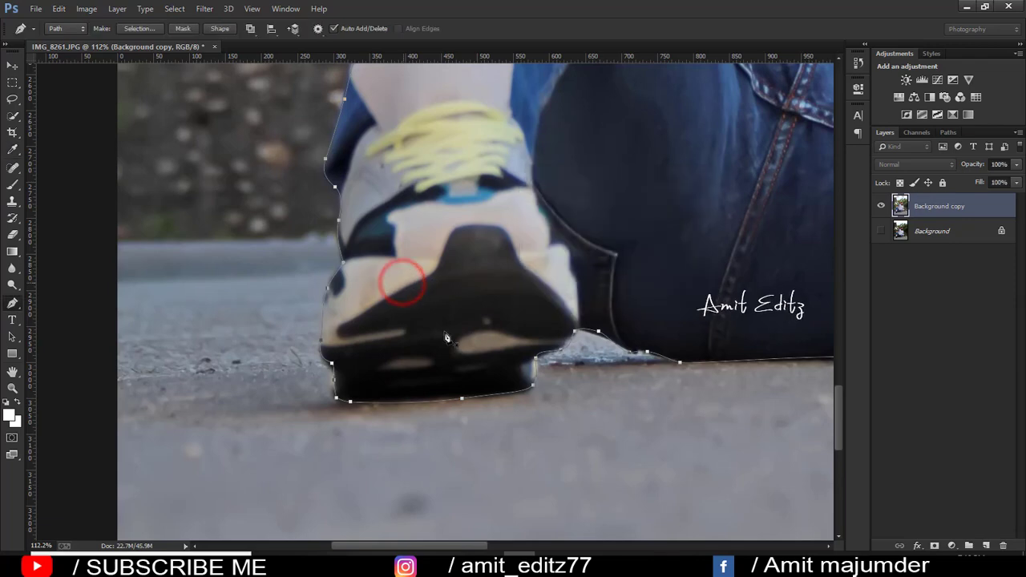
scroll(584, 366, "down", 5)
scroll(584, 366, "down", 3)
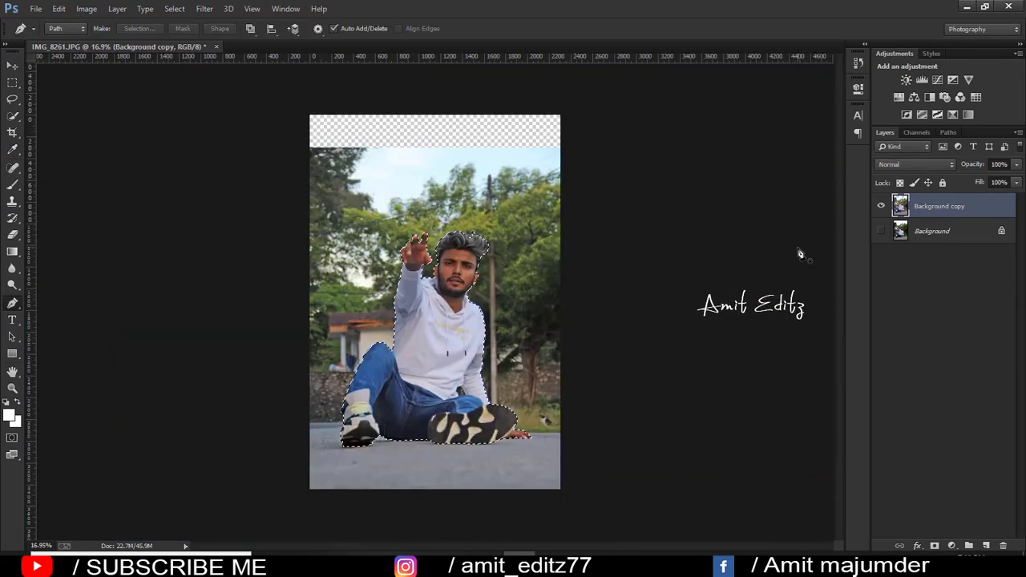
scroll(362, 165, "up", 3)
scroll(355, 229, "up", 2)
scroll(318, 183, "up", 2)
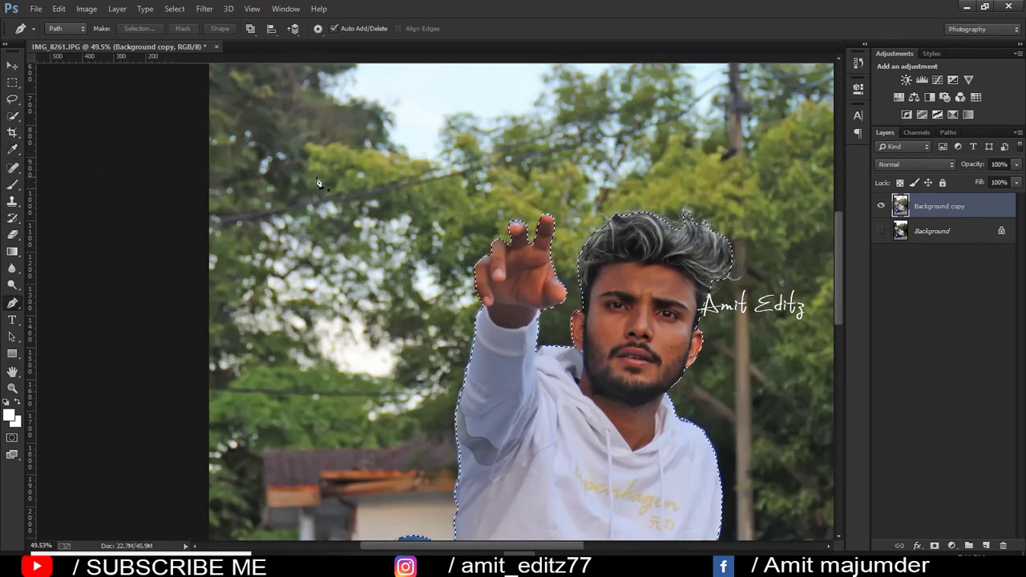
left_click(13, 116)
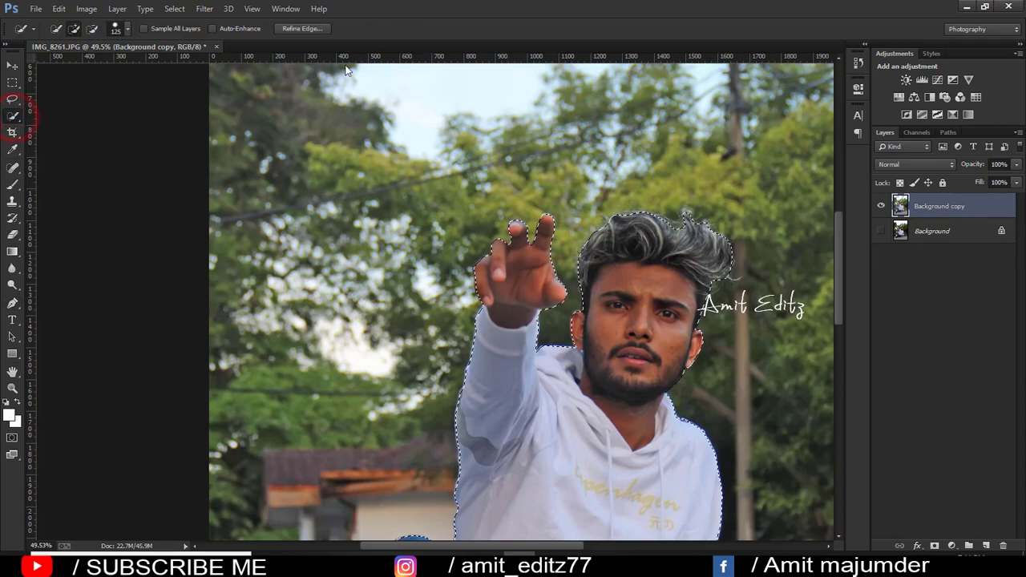
scroll(521, 273, "up", 1)
scroll(630, 321, "up", 1)
scroll(626, 321, "up", 1)
scroll(334, 128, "up", 1)
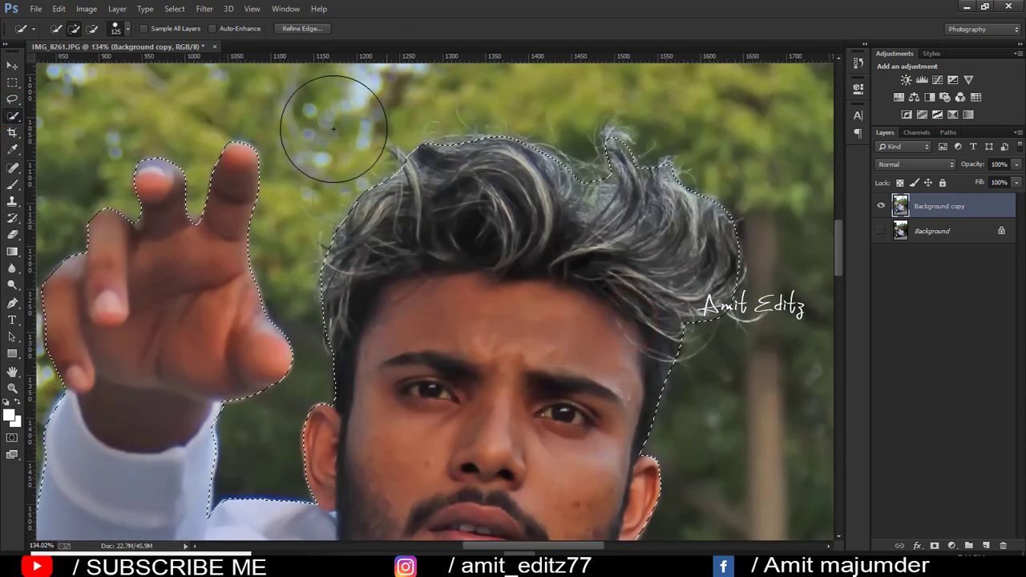
scroll(334, 128, "up", 2)
left_click_drag(396, 211, 369, 211)
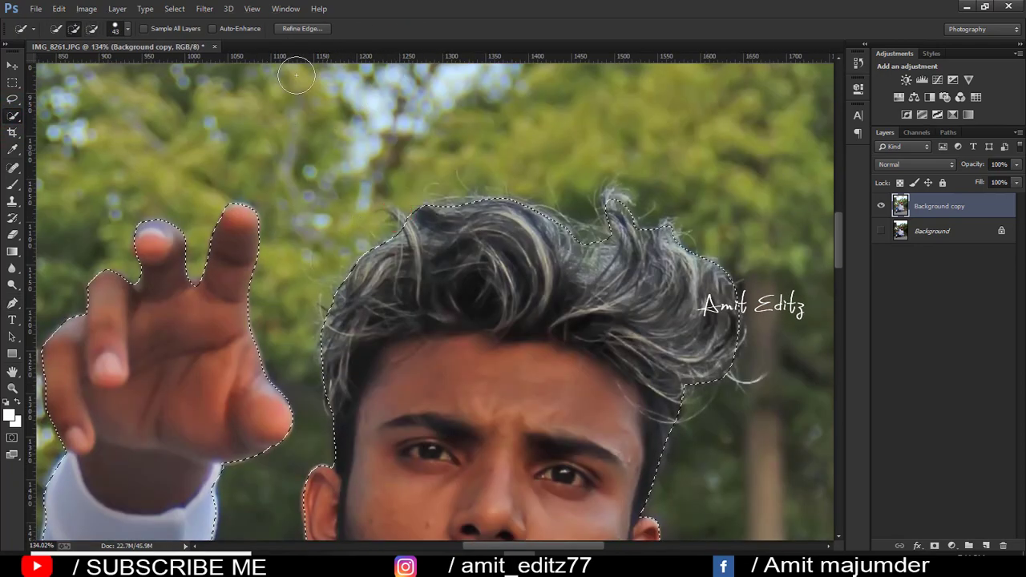
Step: In Refine Edge, brush the hair edges by the ear, top and right tufts, then accept
left_click(297, 27)
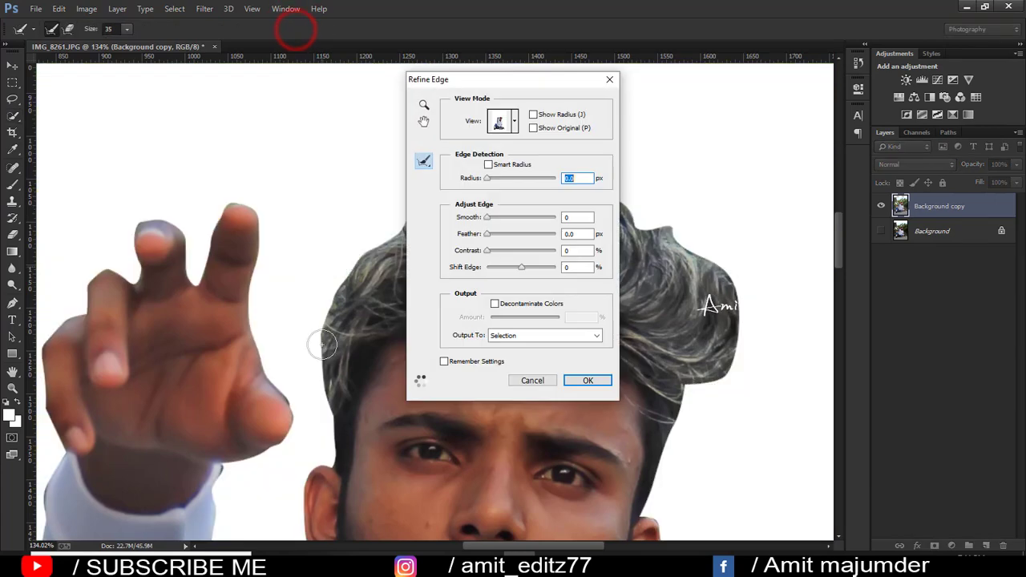
left_click_drag(322, 312, 353, 252)
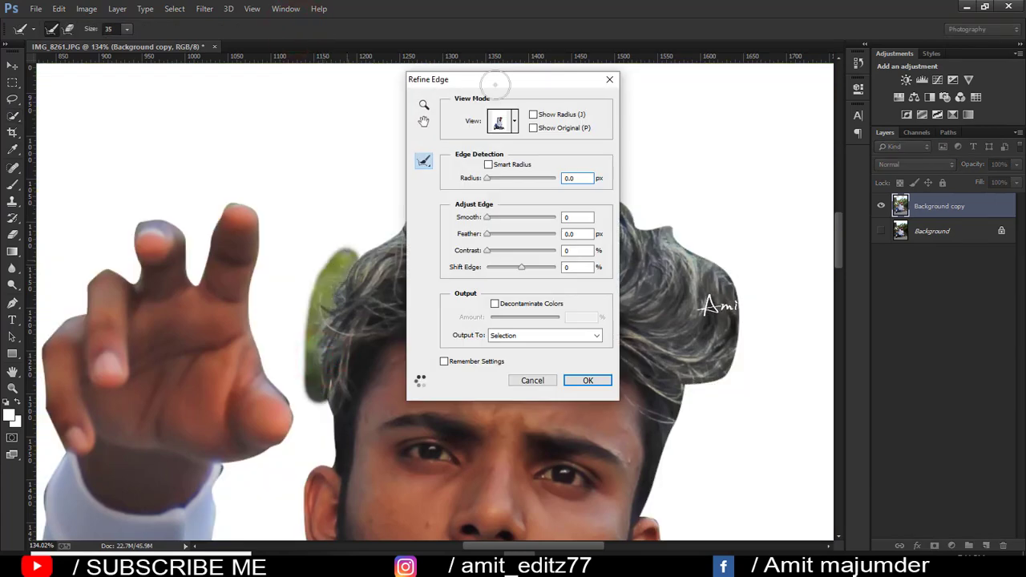
left_click_drag(508, 80, 707, 143)
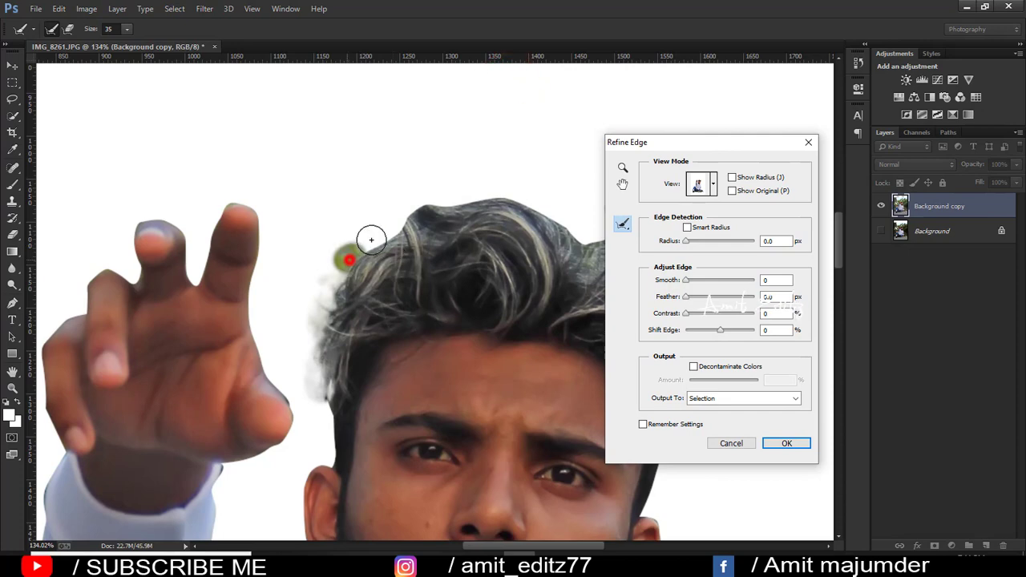
left_click_drag(371, 239, 526, 195)
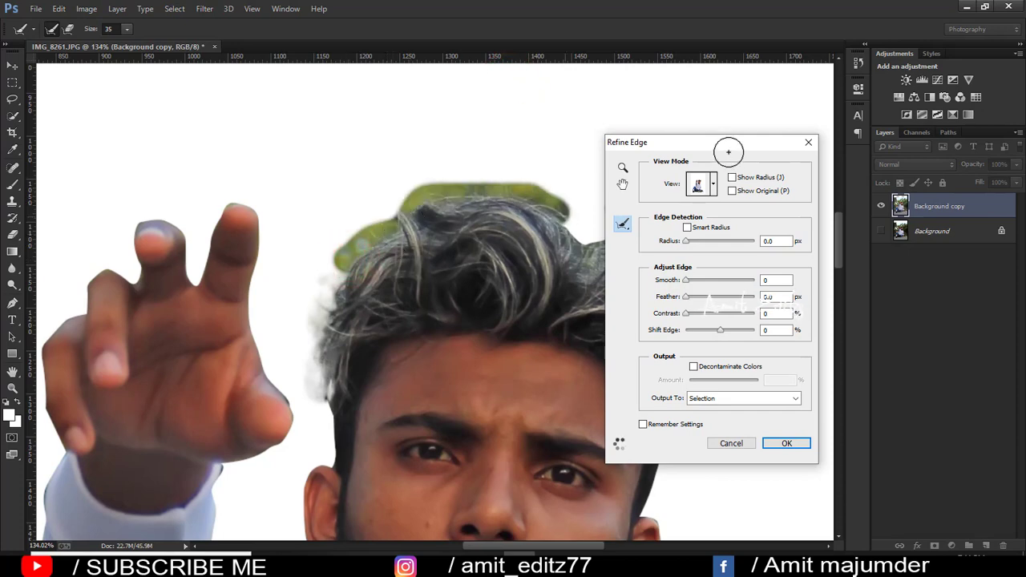
left_click_drag(726, 145, 812, 225)
left_click(554, 217)
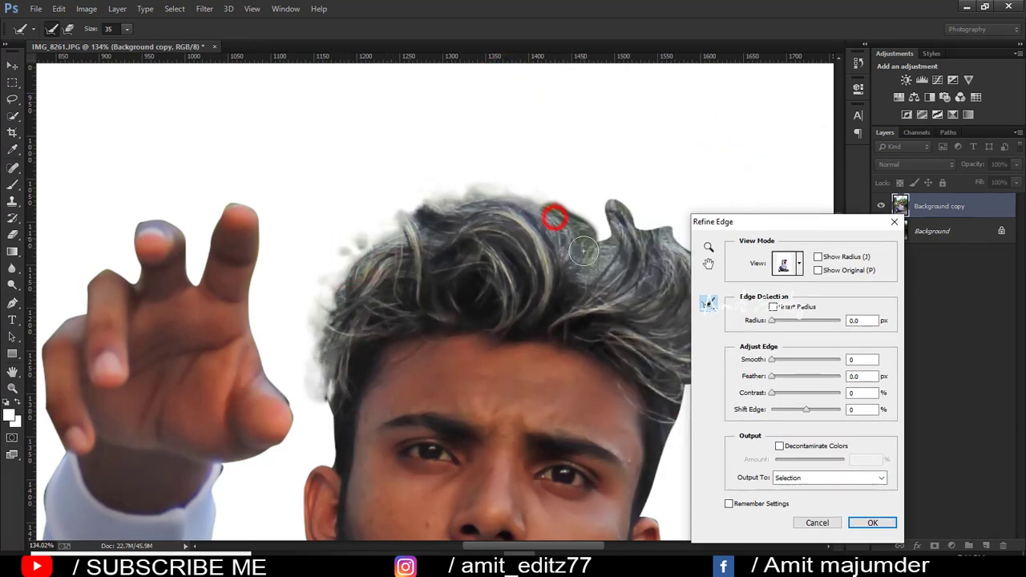
mouse_move(584, 251)
left_mouse_down()
mouse_move(600, 201)
mouse_move(686, 235)
left_mouse_up()
left_click_drag(784, 222, 385, 253)
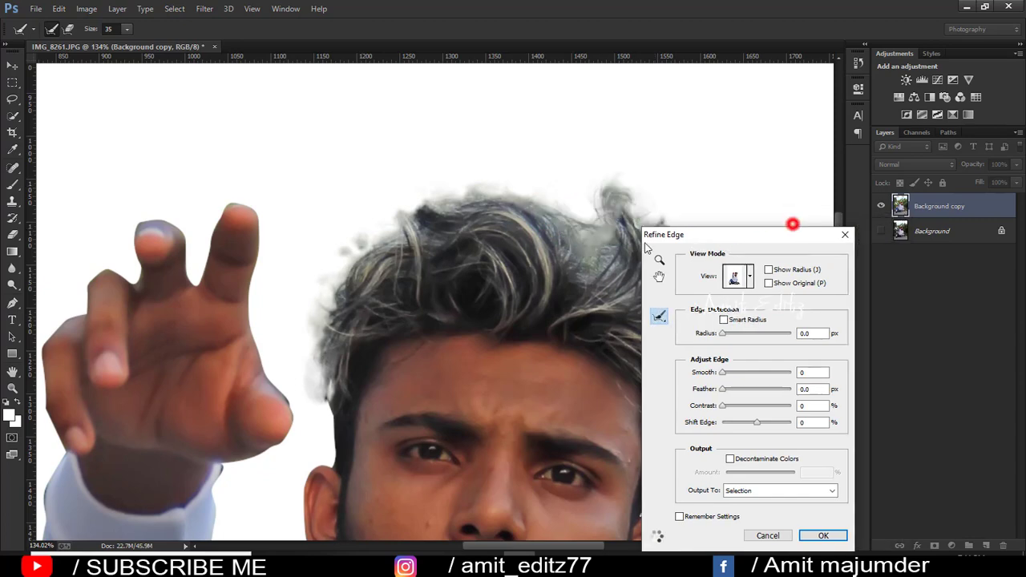
left_click_drag(636, 209, 731, 293)
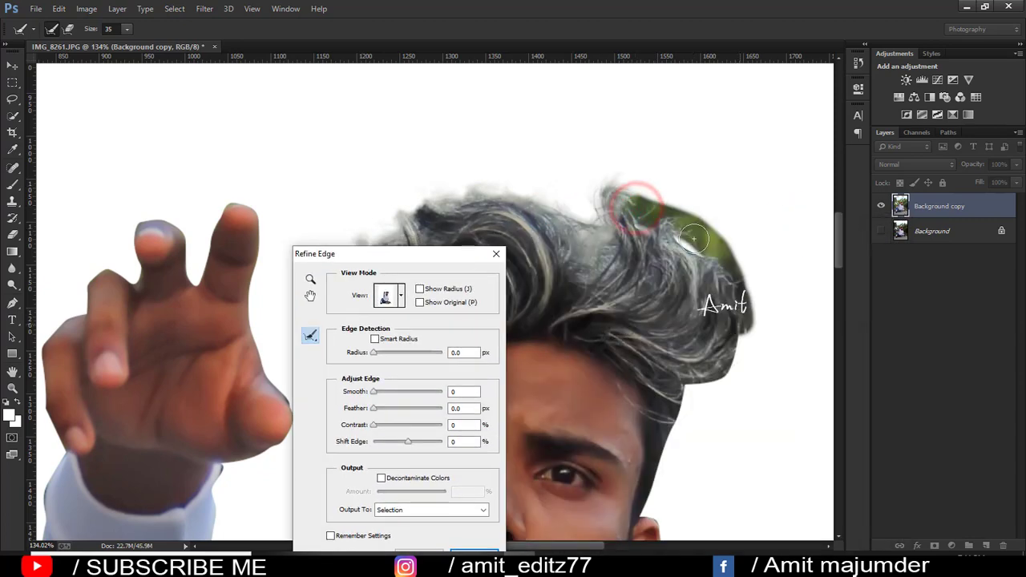
left_click_drag(686, 391, 681, 394)
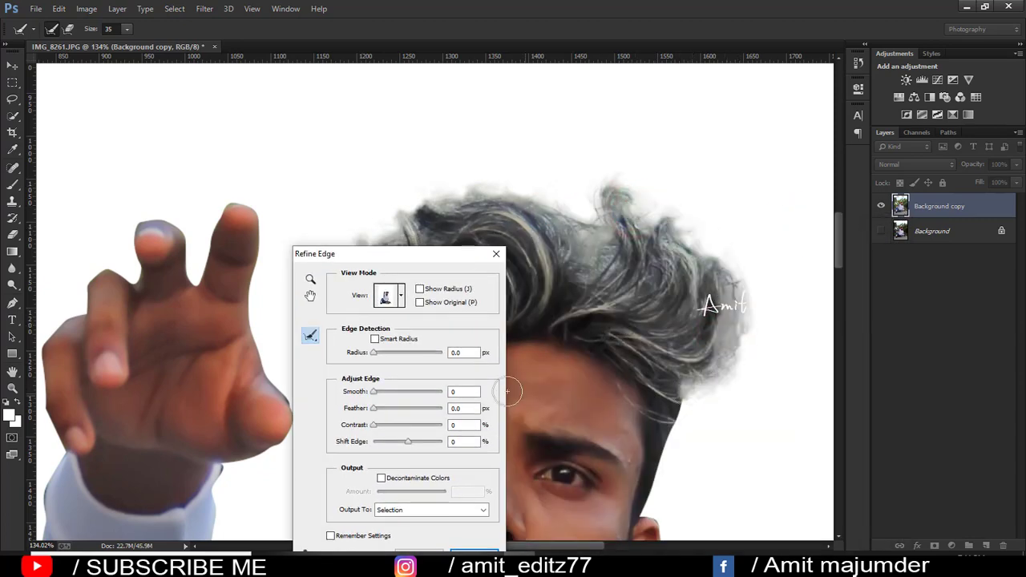
left_click(496, 256)
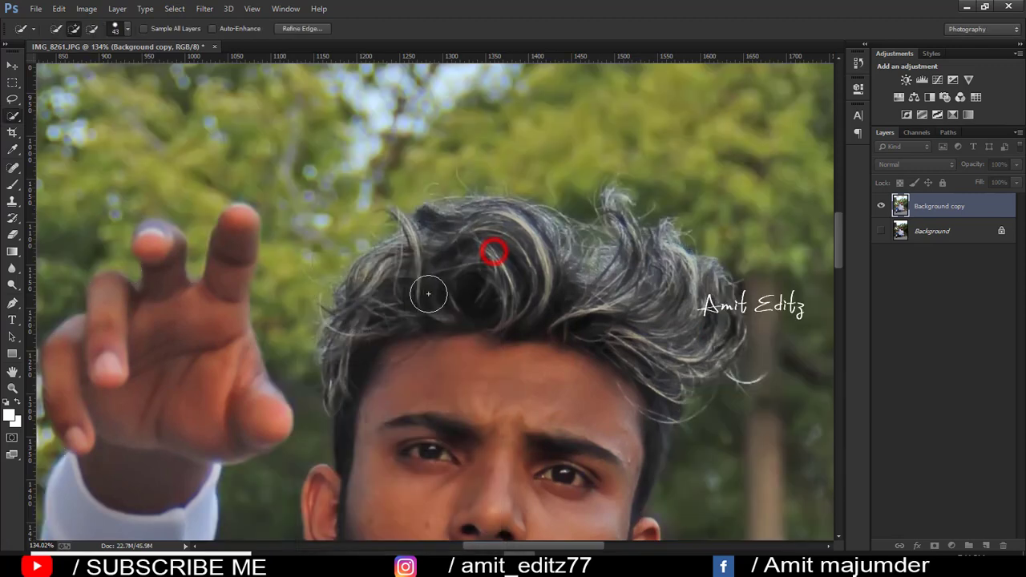
Step: Mask the man, copy him from the mask selection to Layer 1, then hide it and select Background copy
scroll(428, 294, "down", 5)
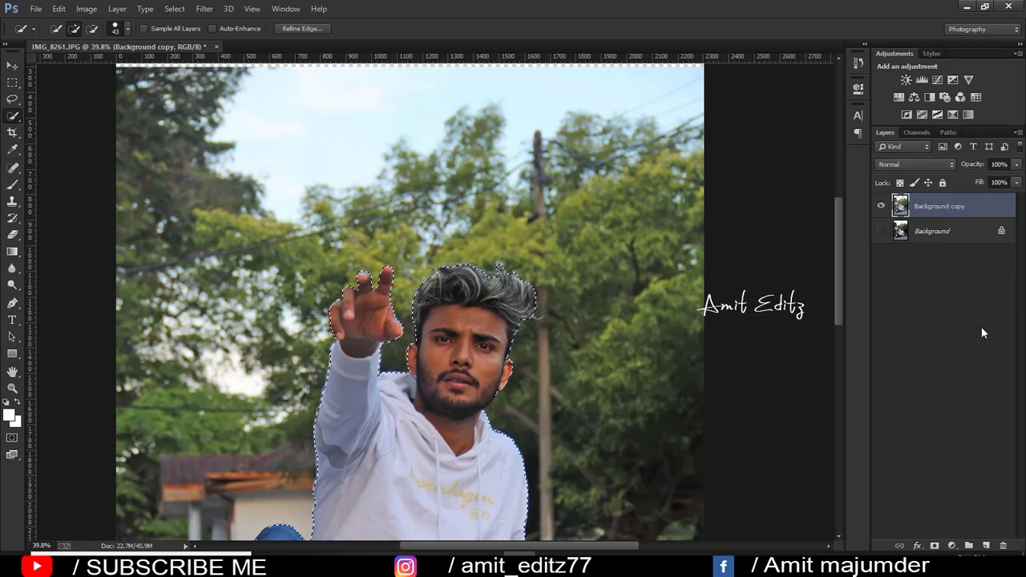
left_click(937, 546)
right_click(924, 208)
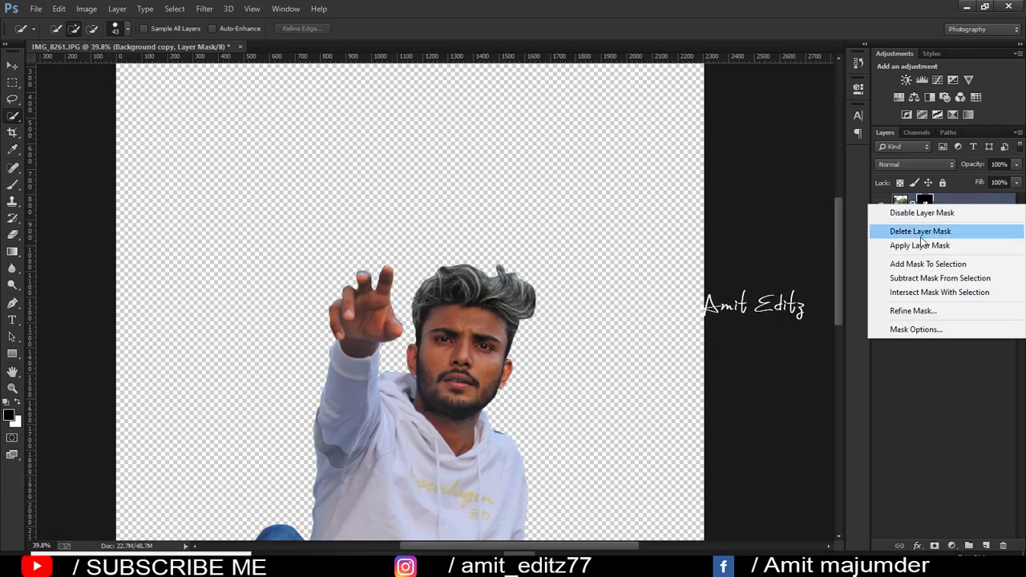
left_click(888, 264)
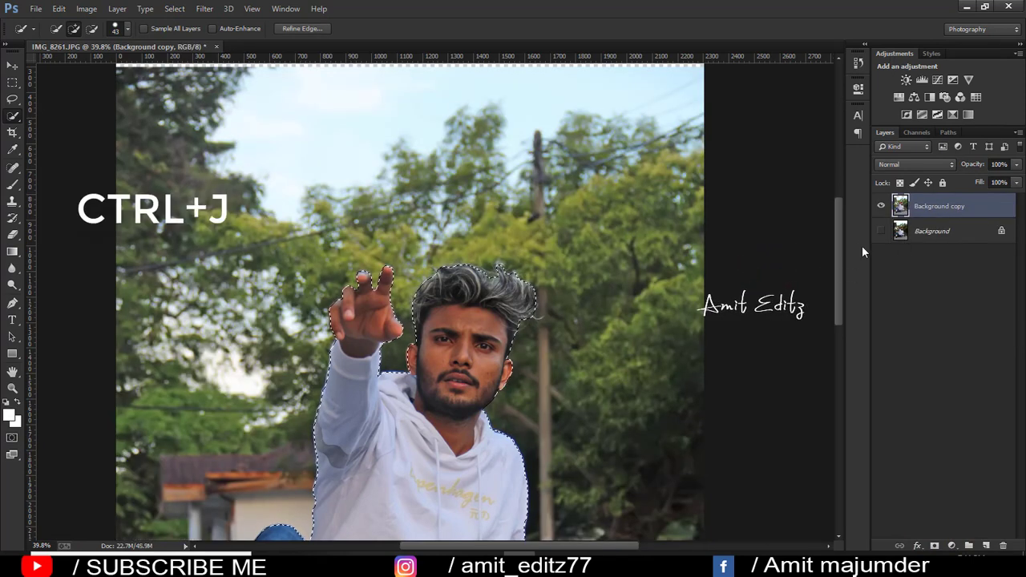
key("ctrl+j")
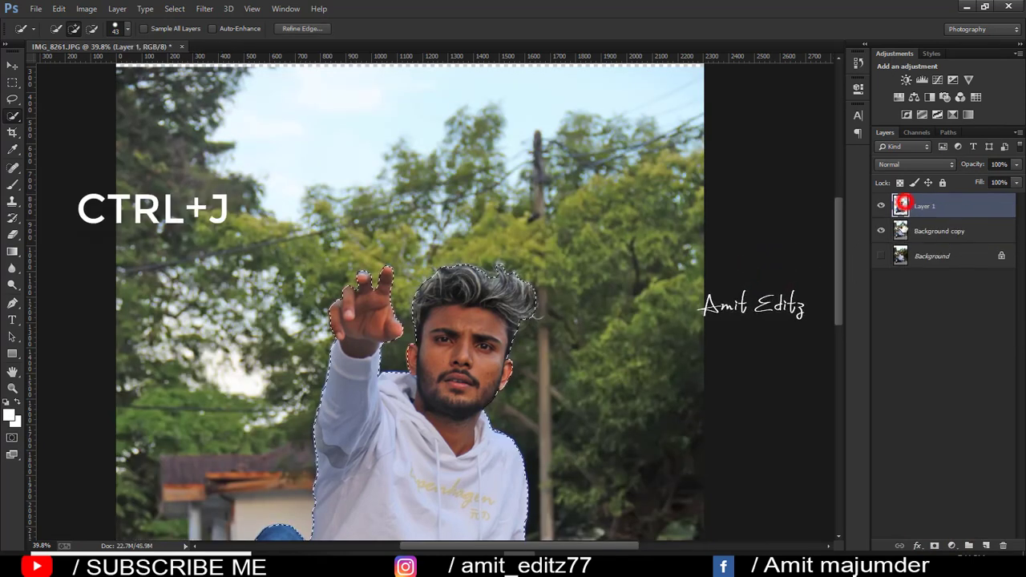
left_click(900, 231, "ctrl")
left_click(881, 206)
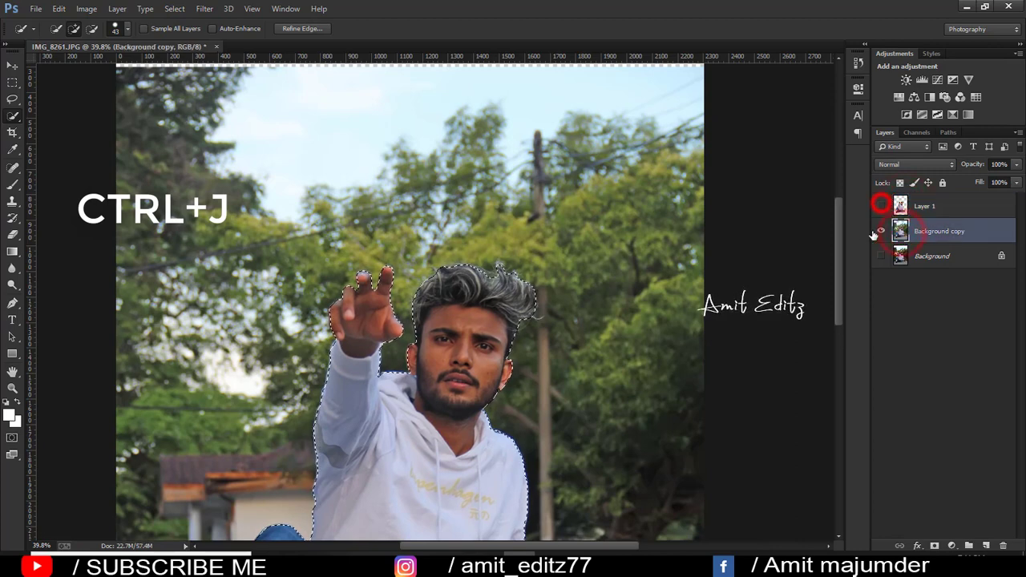
Step: Content-Aware Fill the selected man area on Background copy
right_click(421, 409)
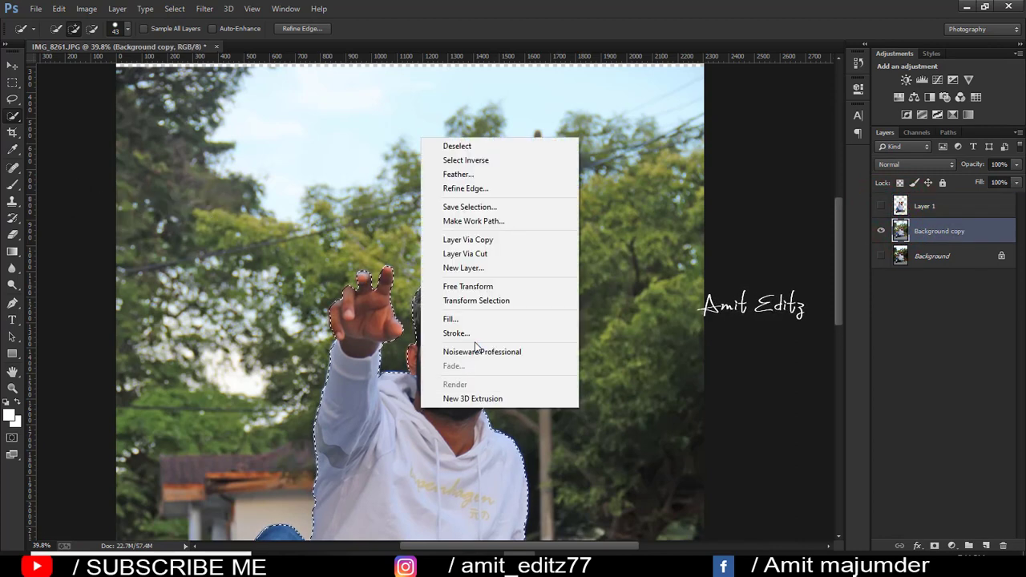
left_click(469, 317)
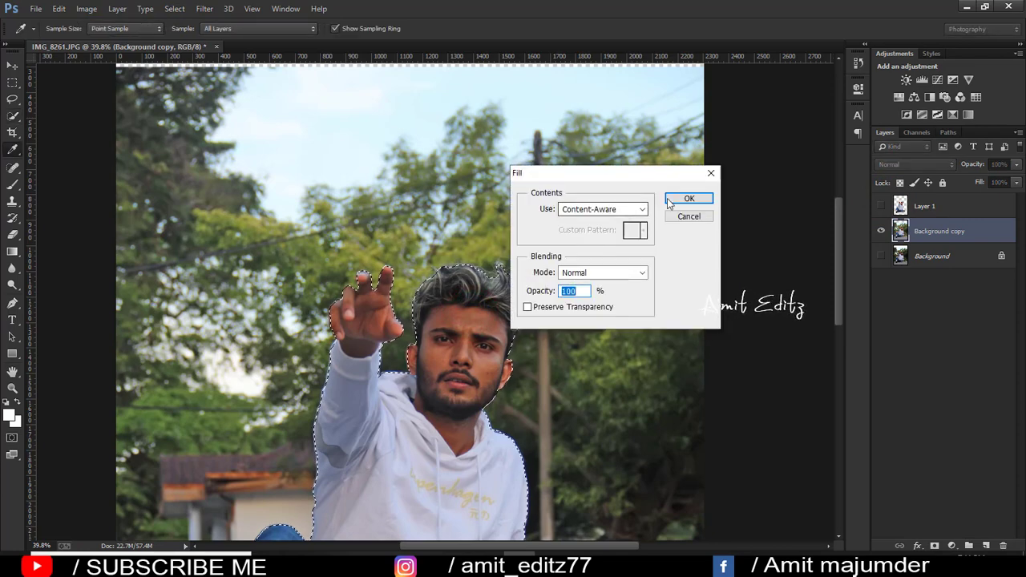
left_click(667, 199)
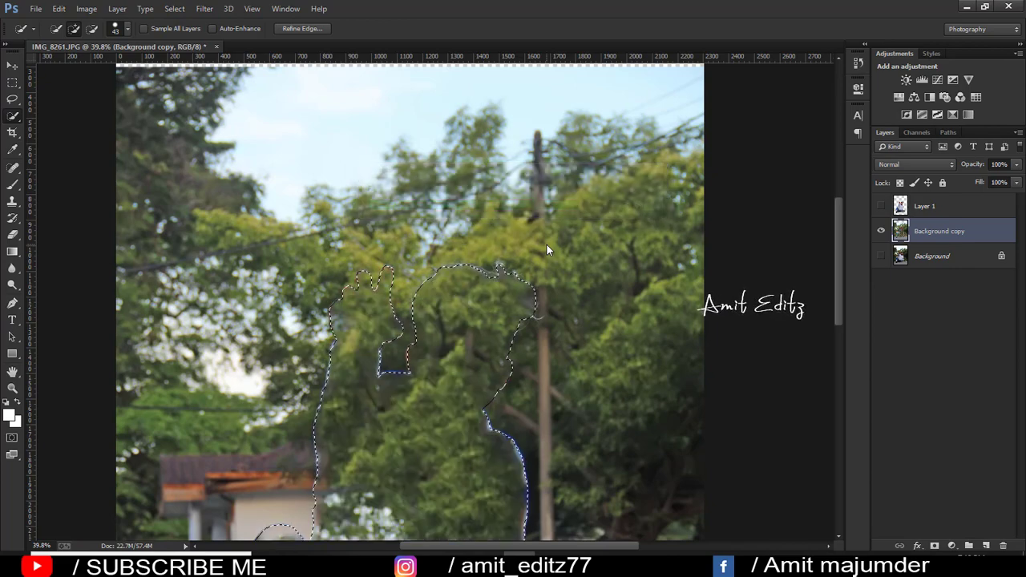
Step: Zoom out to the whole photo and make Layer 1 visible again
scroll(547, 245, "down", 1)
scroll(514, 300, "right", 2)
scroll(513, 301, "down", 2)
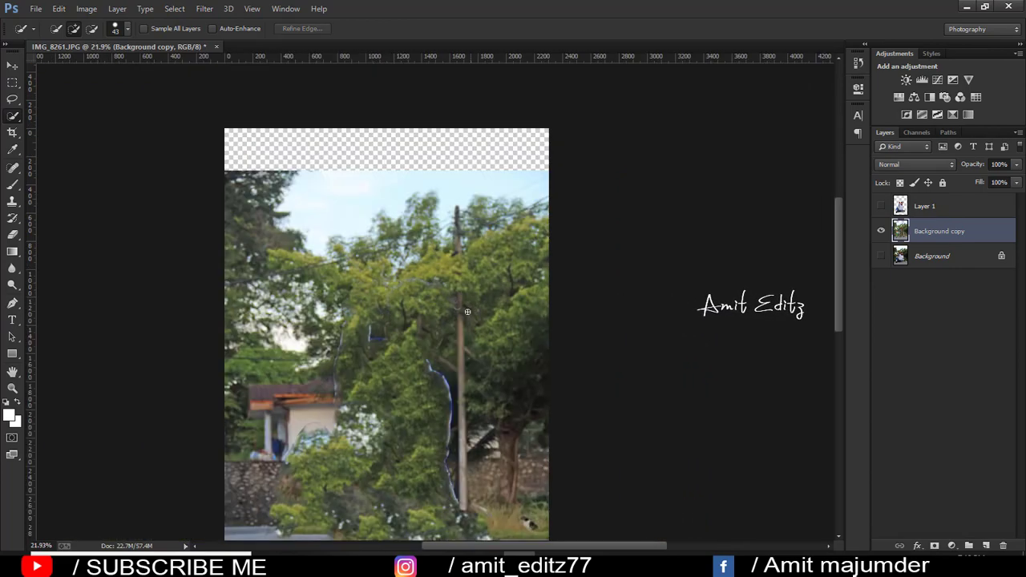
scroll(449, 337, "down", 2)
scroll(376, 392, "down", 1)
scroll(376, 392, "up", 1)
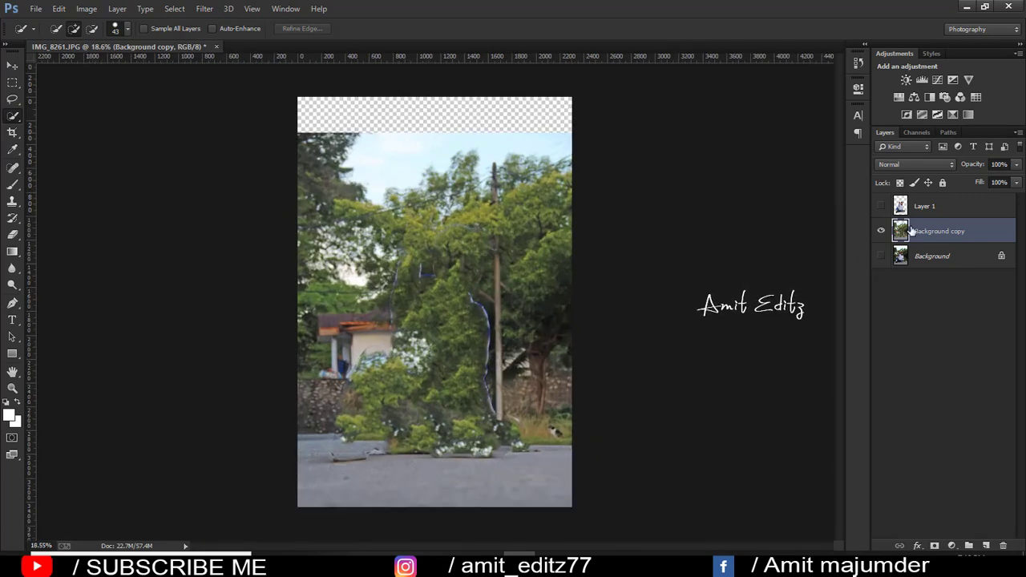
left_click(881, 206)
left_click(881, 206)
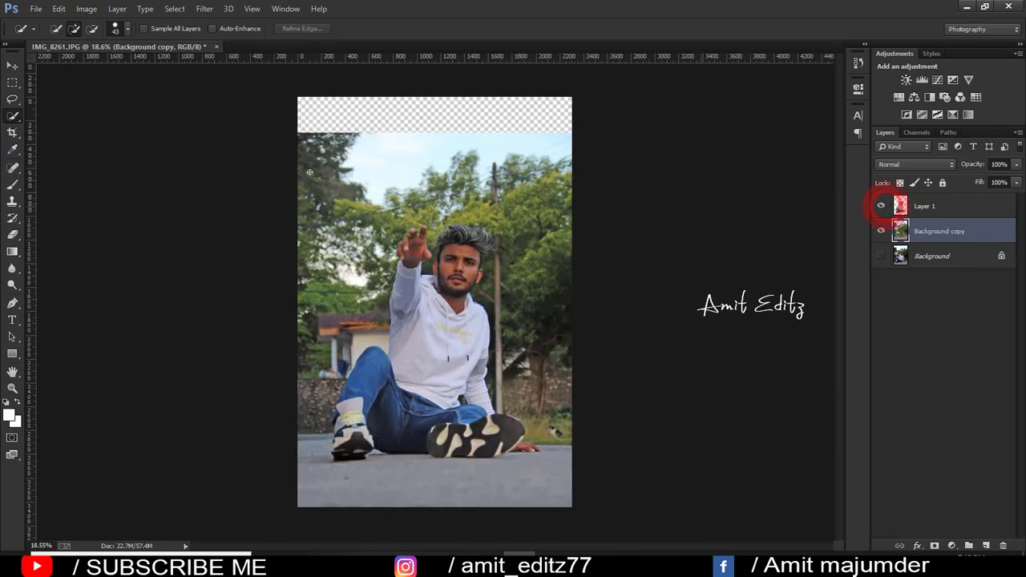
Step: Open the street photo mathieu-odin-6jYsiATStUA-unsplash
left_click(36, 8)
left_click(45, 34)
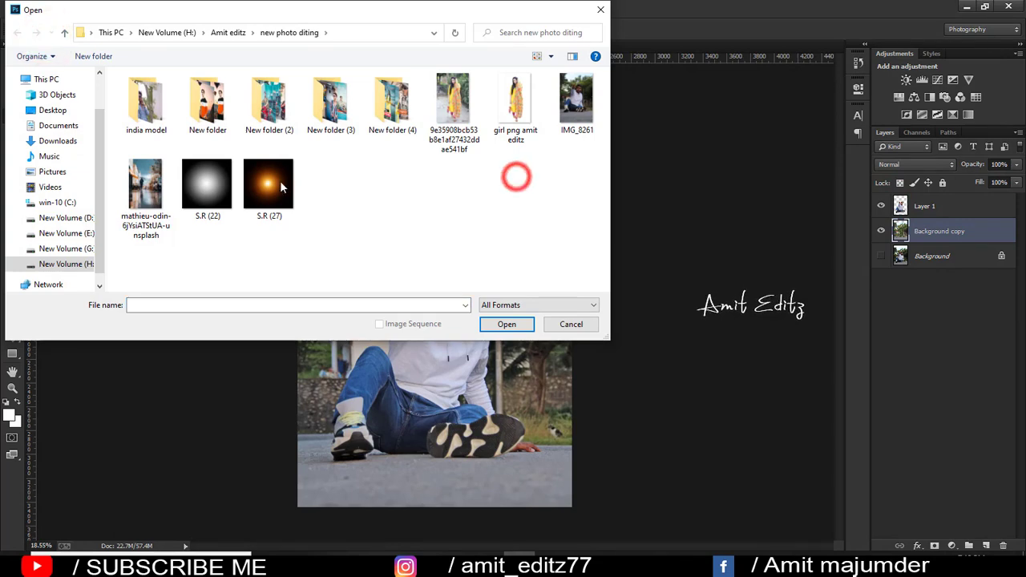
left_click(146, 184)
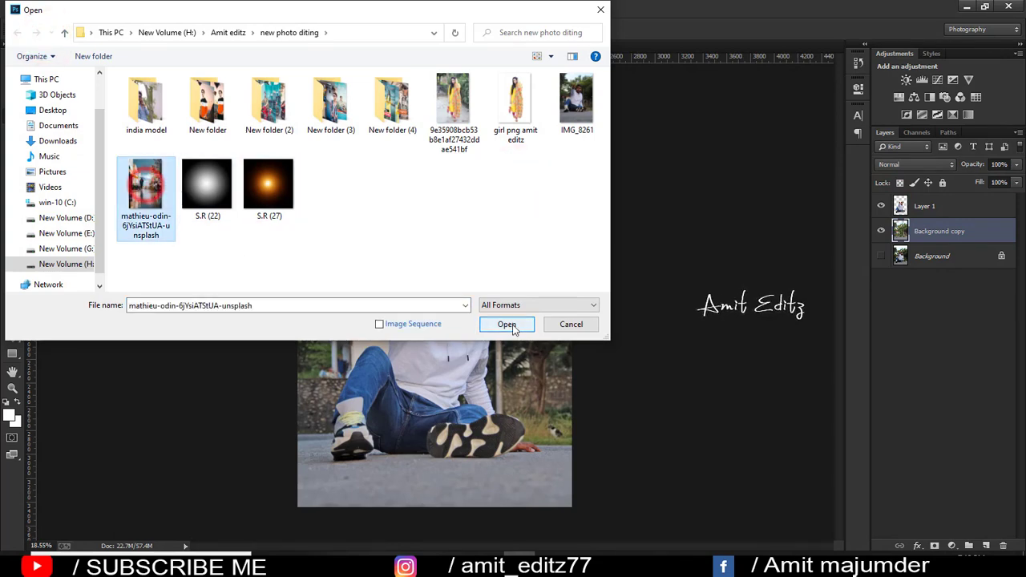
left_click(506, 324)
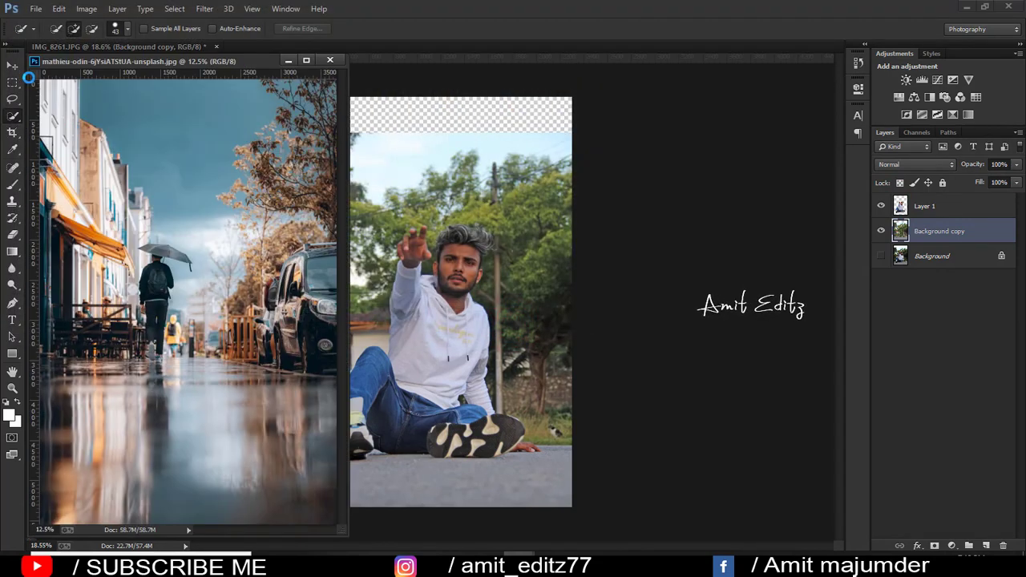
Step: Move the street photo into the portrait as Layer 2, close its window, and position it
left_click(12, 64)
left_click_drag(193, 198, 434, 146)
left_click(330, 60)
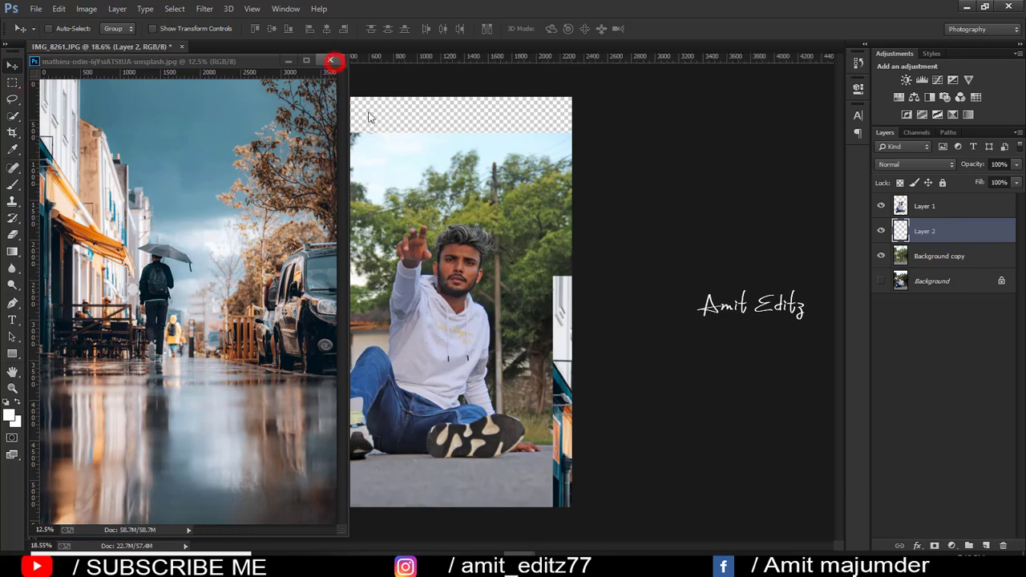
left_click_drag(603, 338, 590, 339)
left_click_drag(500, 282, 303, 159)
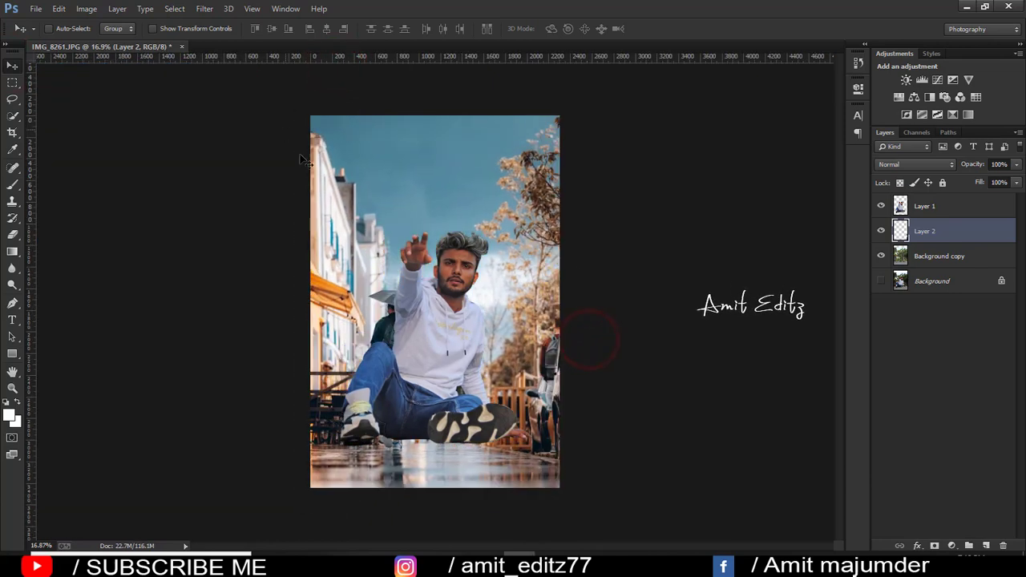
key("ctrl+t")
Step: Scale up the street photo in Free Transform and shift it left into place
key("ctrl+0")
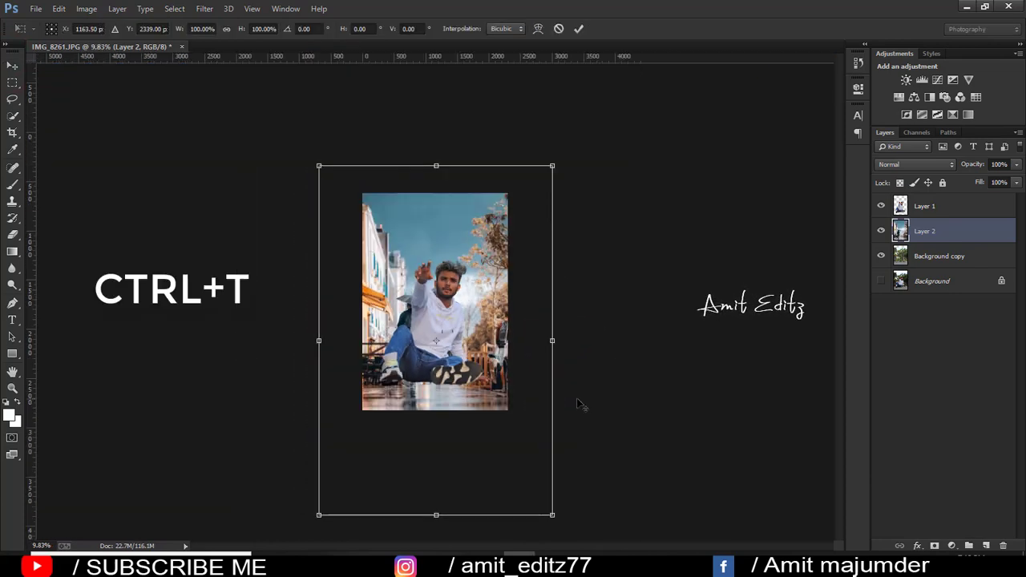
left_click_drag(553, 516, 495, 485)
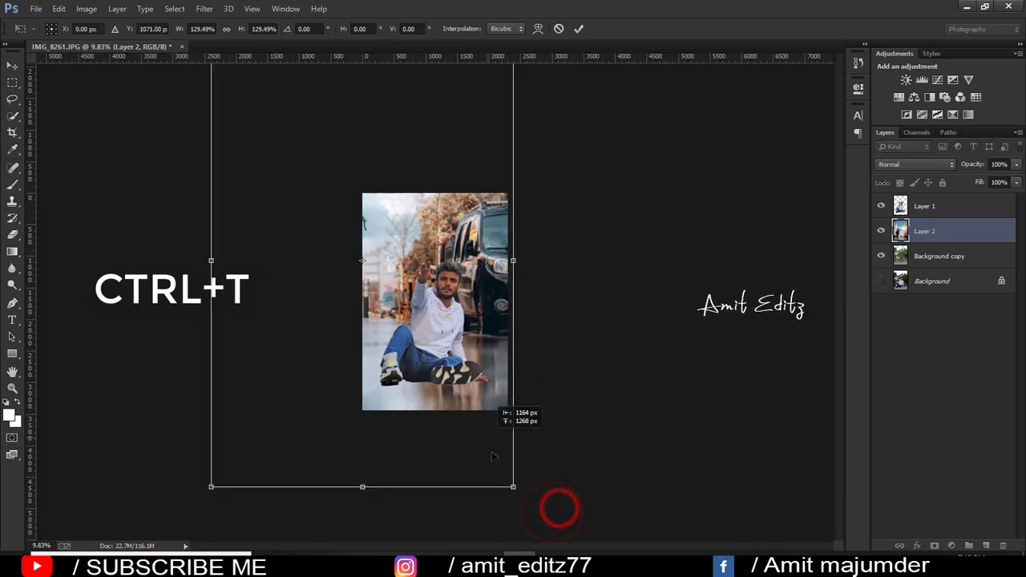
key("ctrl+0")
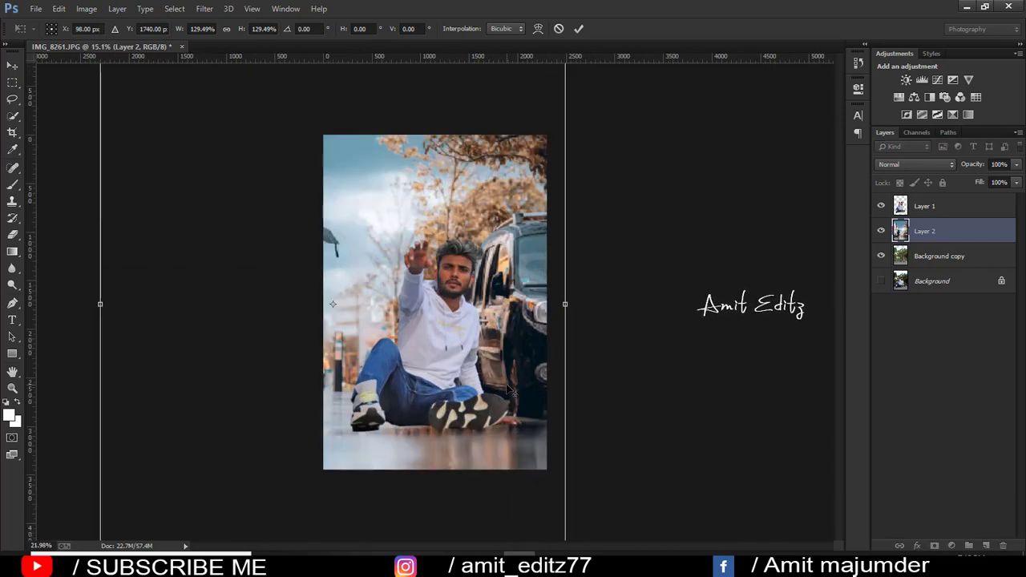
scroll(506, 392, "down", 3)
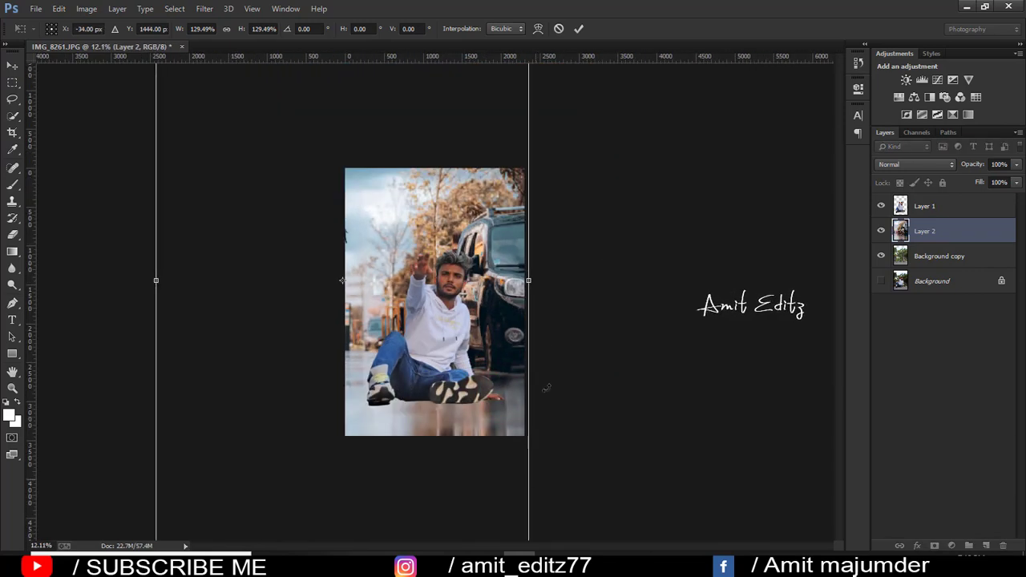
scroll(546, 388, "down", 2)
left_click_drag(502, 92, 526, 62)
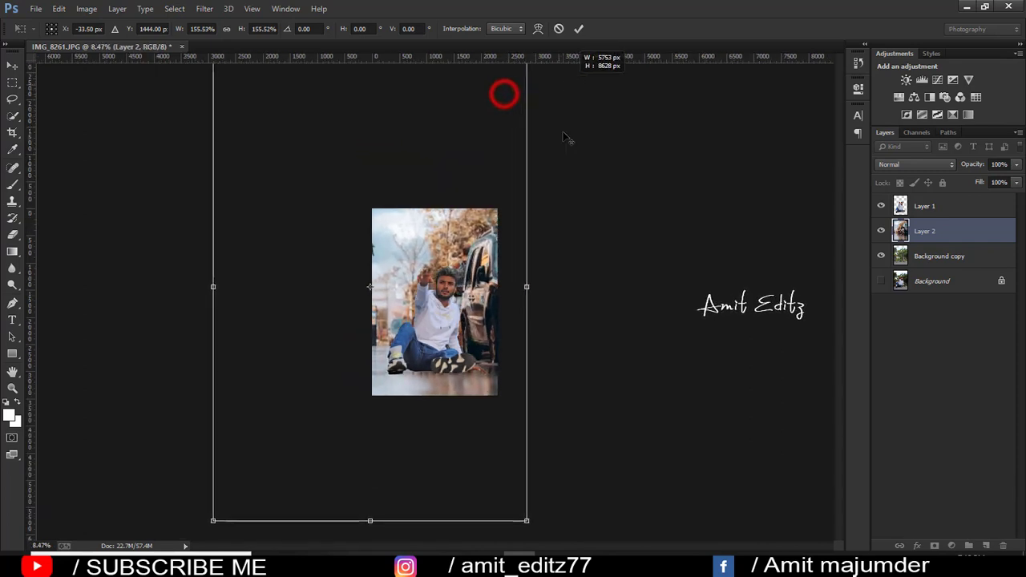
mouse_move(506, 313)
left_mouse_down()
mouse_move(475, 319)
mouse_move(533, 318)
mouse_move(508, 323)
left_mouse_up()
scroll(508, 323, "up", 2)
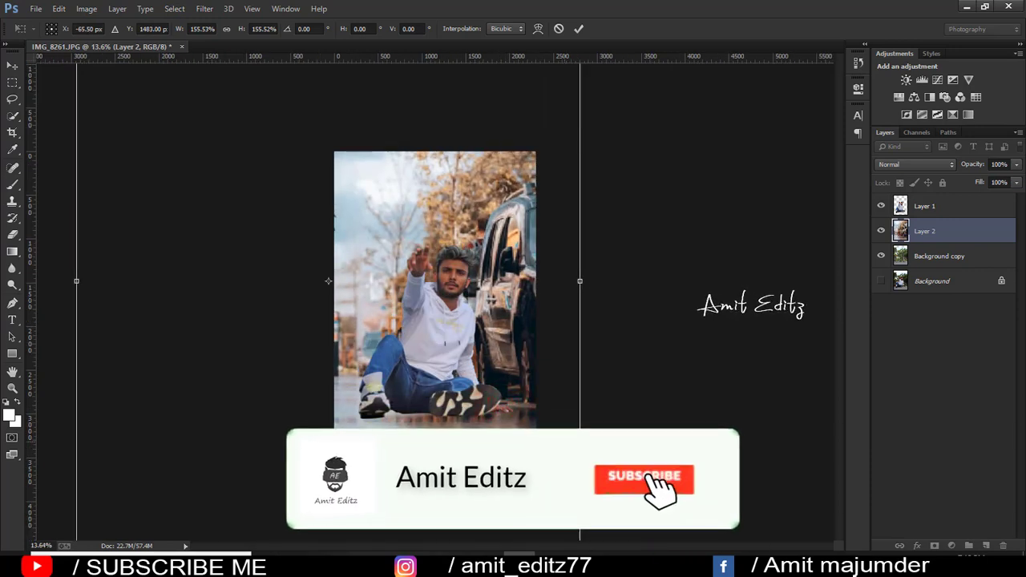
mouse_move(528, 424)
left_mouse_down()
mouse_move(473, 416)
mouse_move(547, 419)
mouse_move(453, 420)
mouse_move(497, 406)
mouse_move(502, 442)
mouse_move(493, 411)
mouse_move(519, 431)
mouse_move(496, 422)
mouse_move(556, 437)
left_mouse_up()
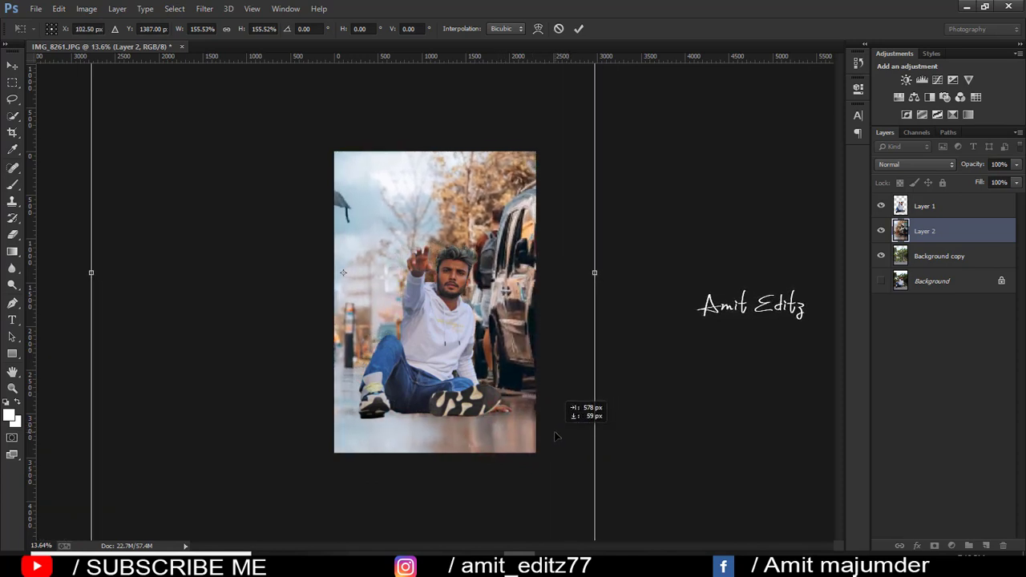
mouse_move(554, 435)
left_mouse_down()
mouse_move(544, 435)
mouse_move(600, 431)
mouse_move(550, 430)
left_mouse_up()
Step: Fine-tune the photo to about 141% scale, positioned so the car shows
key("ctrl+minus")
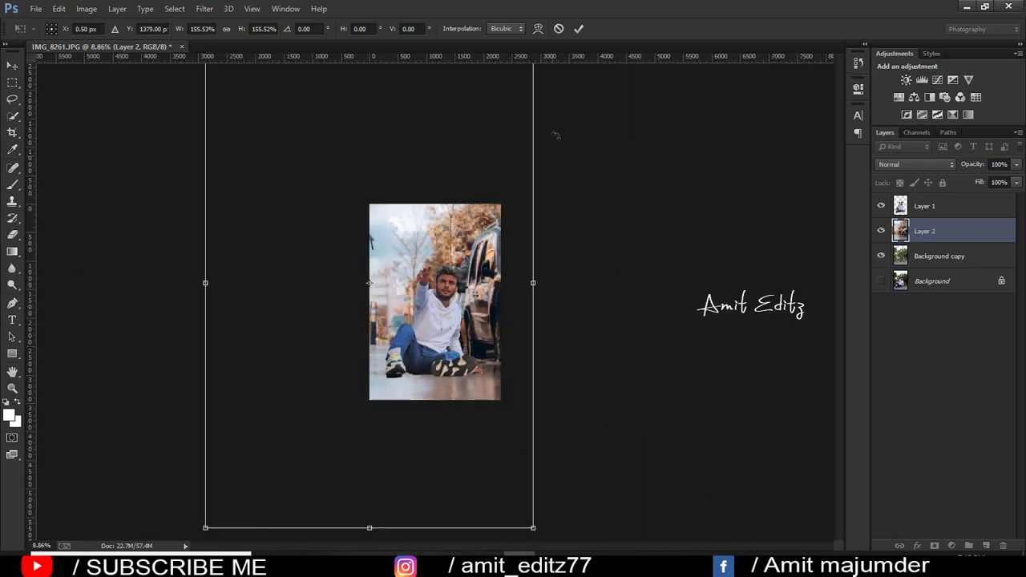
left_click_drag(532, 528, 516, 497)
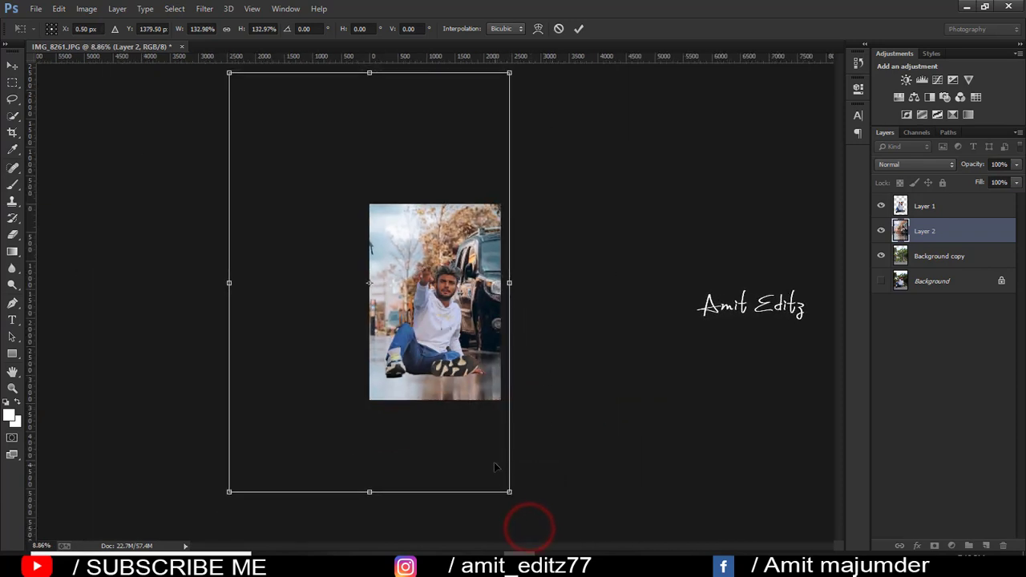
key("ctrl+plus")
mouse_move(519, 443)
left_mouse_down()
mouse_move(504, 456)
mouse_move(518, 470)
left_mouse_up()
key("ctrl+minus")
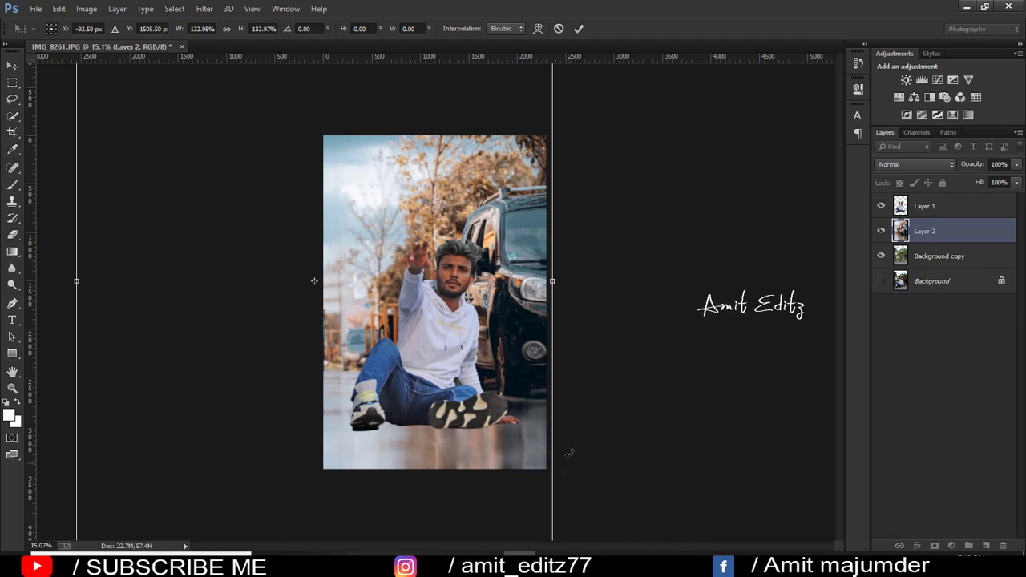
key("ctrl+minus")
left_click_drag(485, 325, 481, 348)
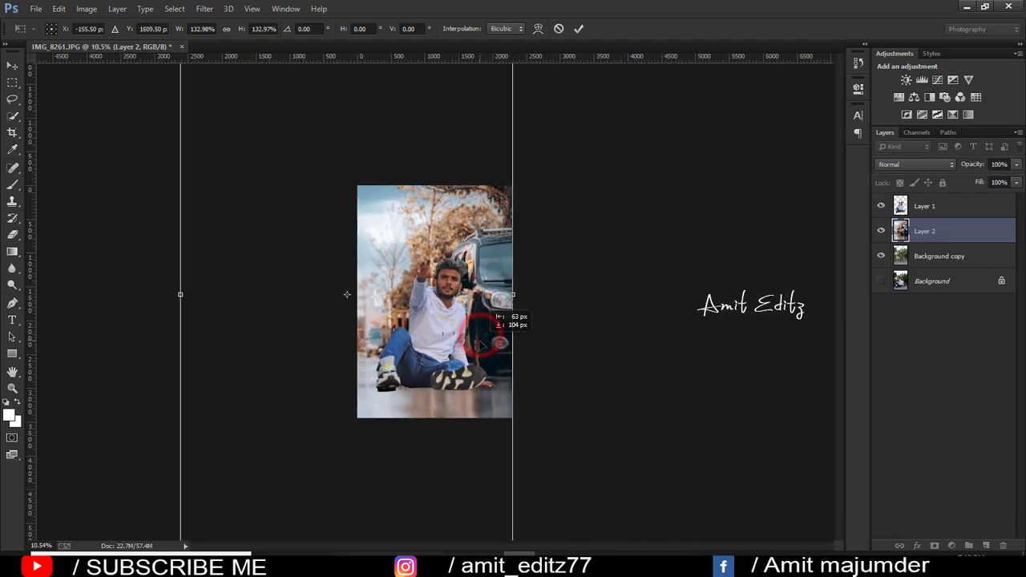
key("ctrl+plus")
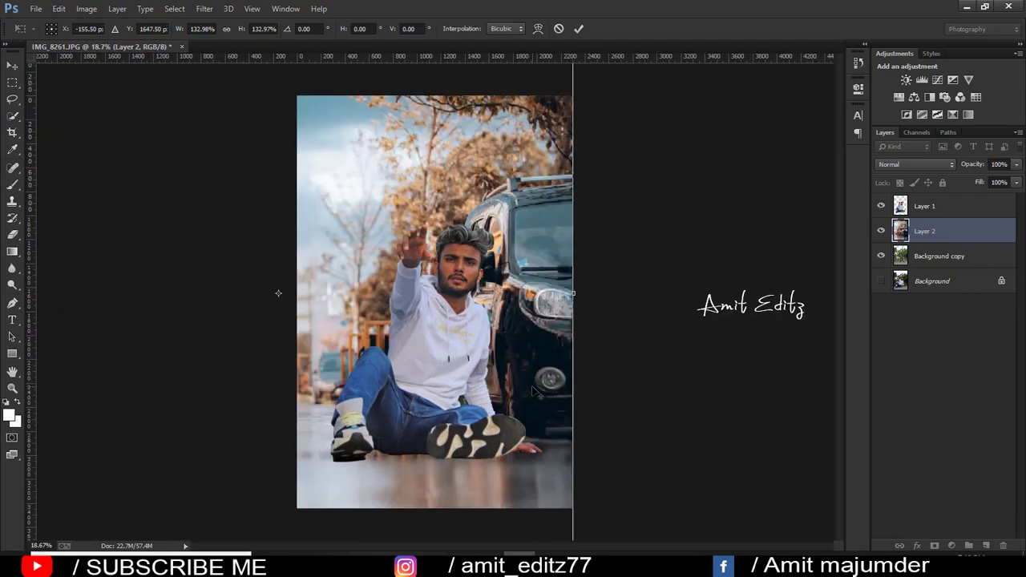
key("ctrl+minus")
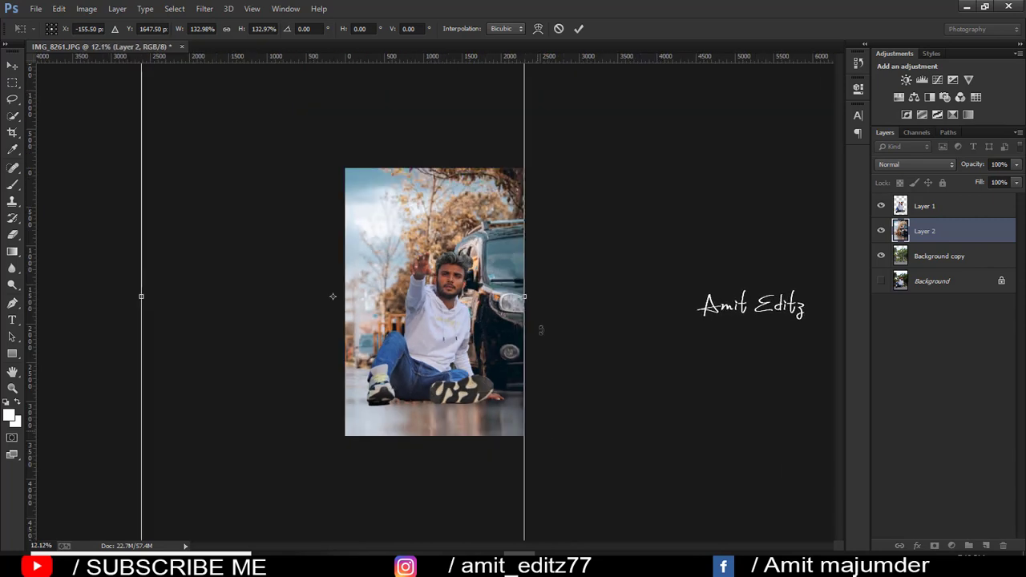
key("ctrl+minus")
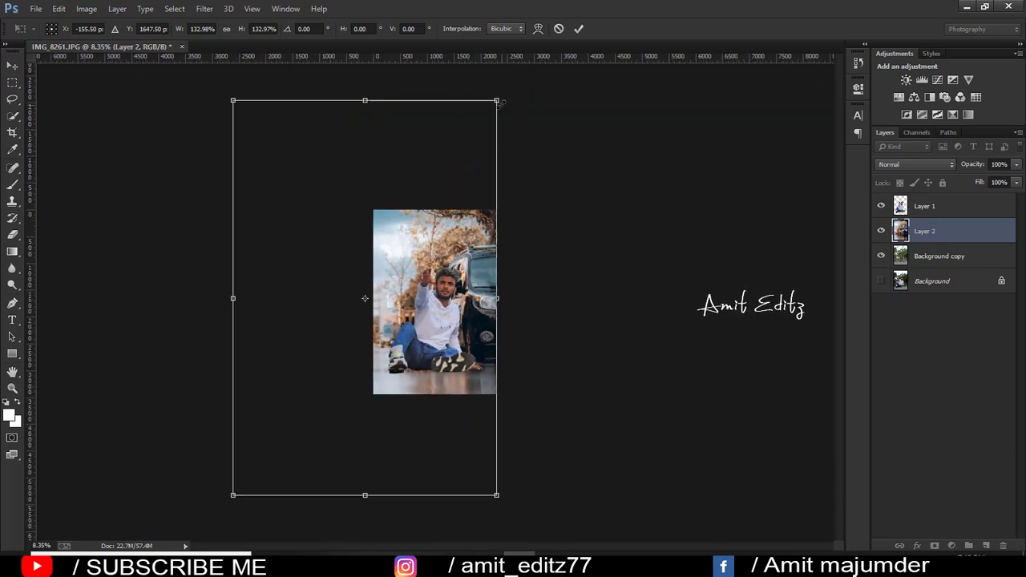
left_click_drag(498, 103, 497, 85)
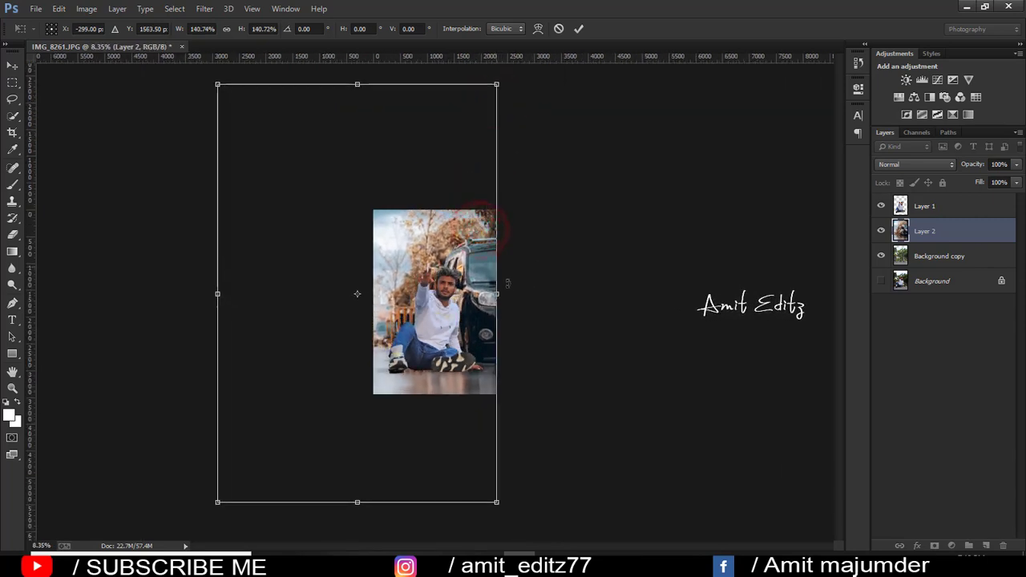
Step: Commit the transform, soft-brush out Layer 2's bottom edge, and apply its layer mask
key("ctrl+plus")
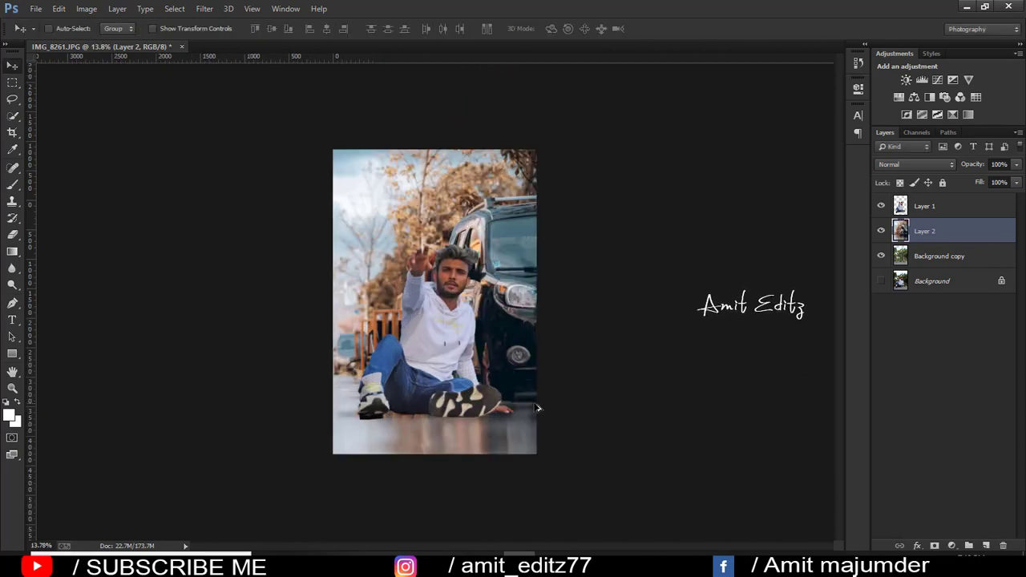
left_click(12, 184)
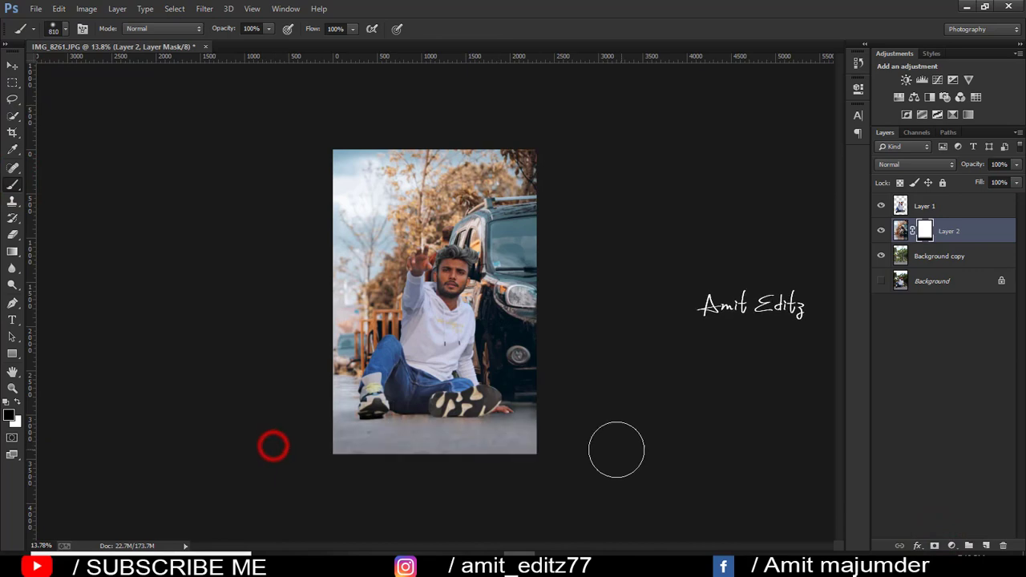
scroll(485, 506, "up", 5)
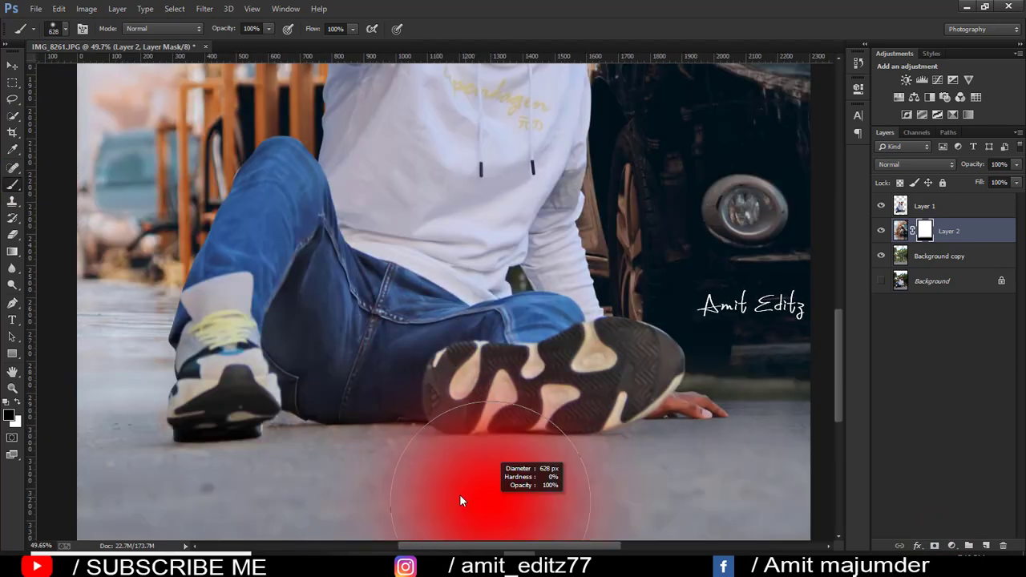
scroll(459, 494, "down", 4)
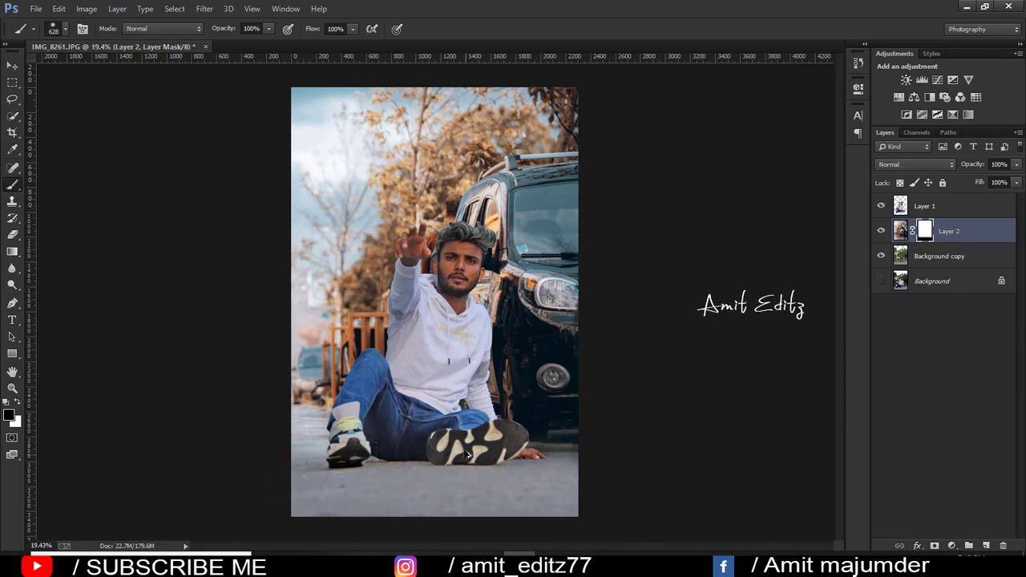
right_click(925, 232)
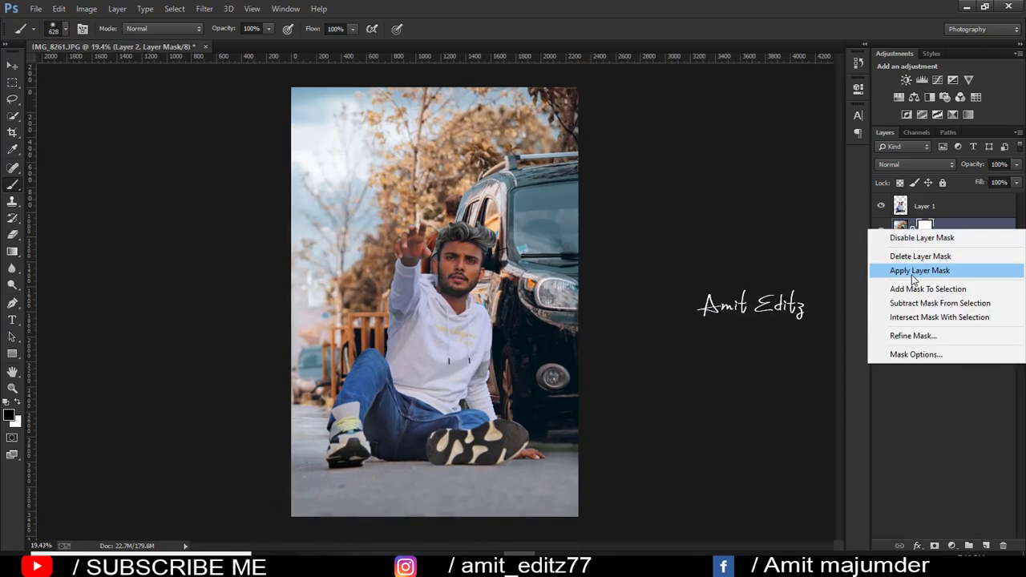
left_click(922, 270)
Step: Apply a 12.7-pixel Gaussian Blur to the Layer 2 street scene
left_click(202, 9)
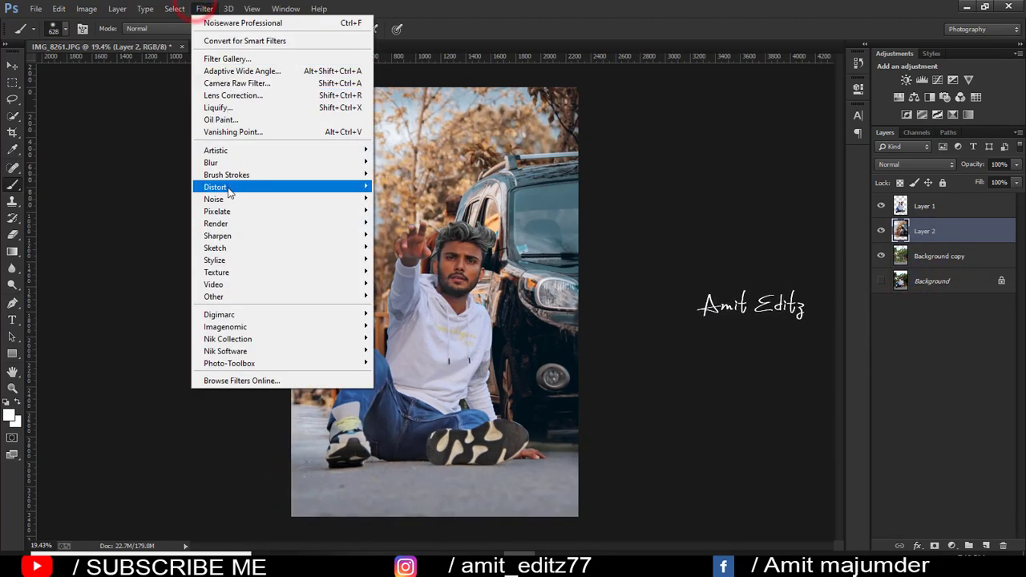
mouse_move(211, 163)
left_click(440, 254)
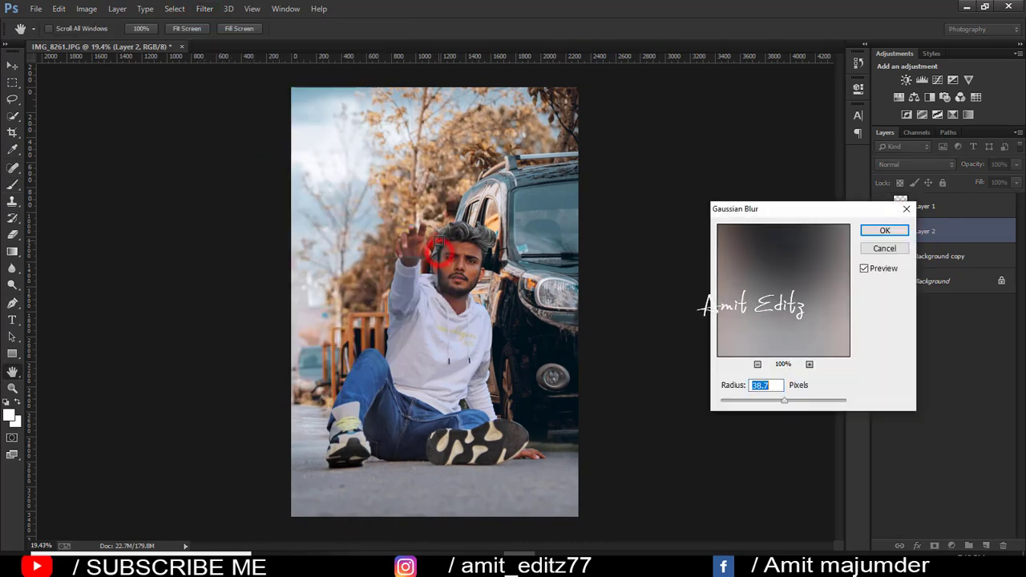
left_click_drag(768, 407, 771, 403)
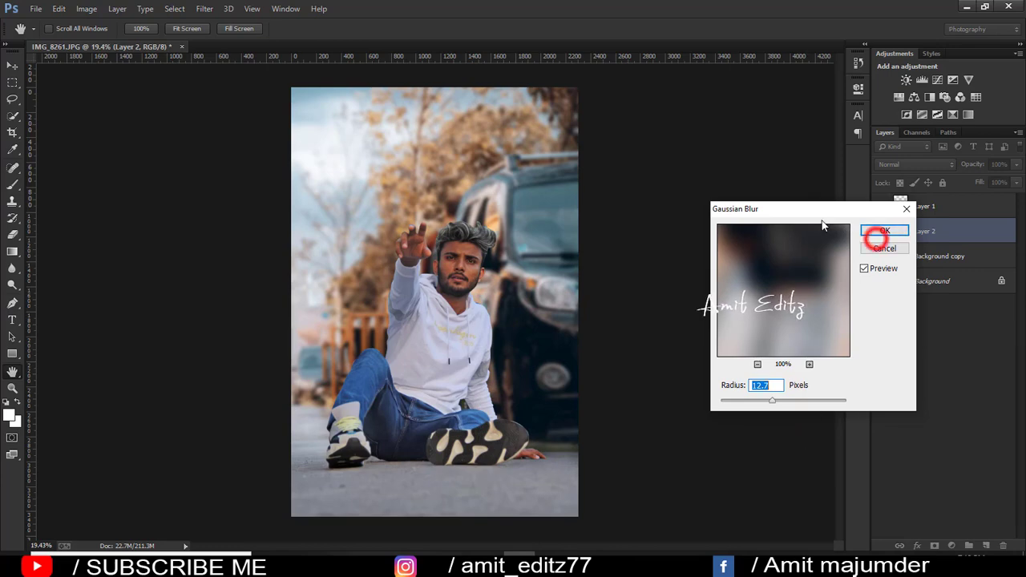
left_click(885, 231)
key("b")
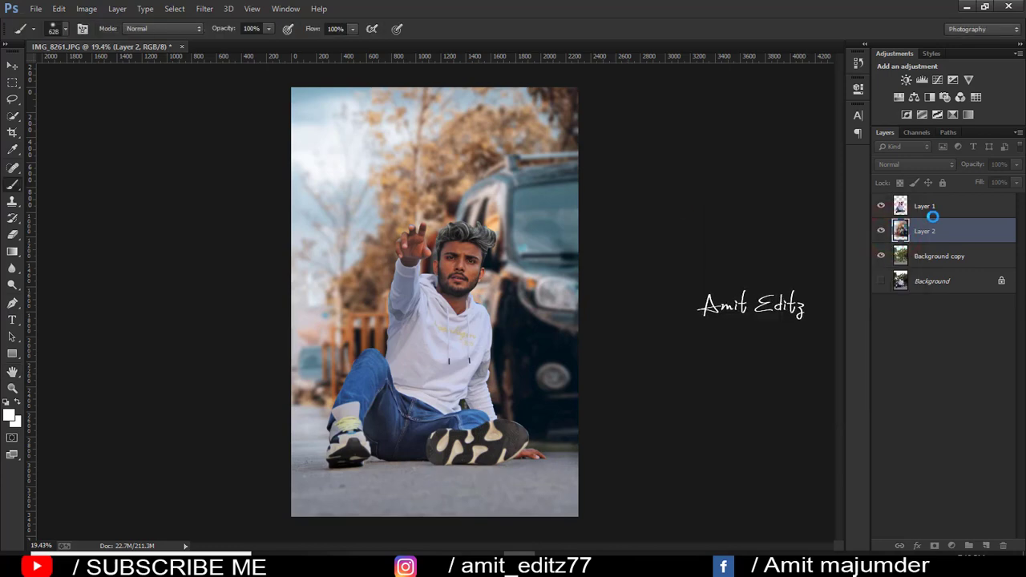
Step: In Camera Raw, heavily desaturate the yellows (-92), greens, aquas, blues and oranges
left_click(205, 9)
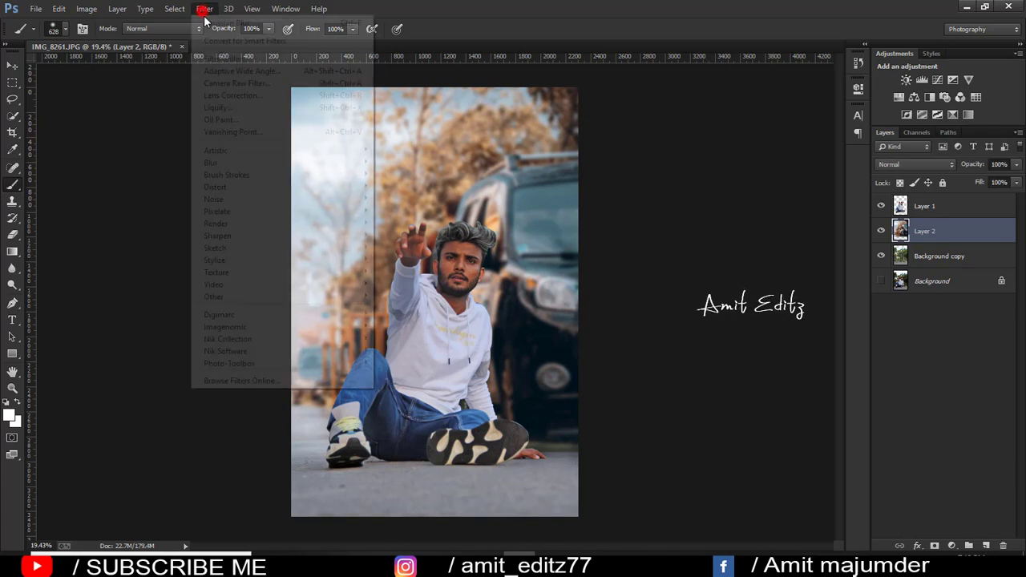
left_click(227, 84)
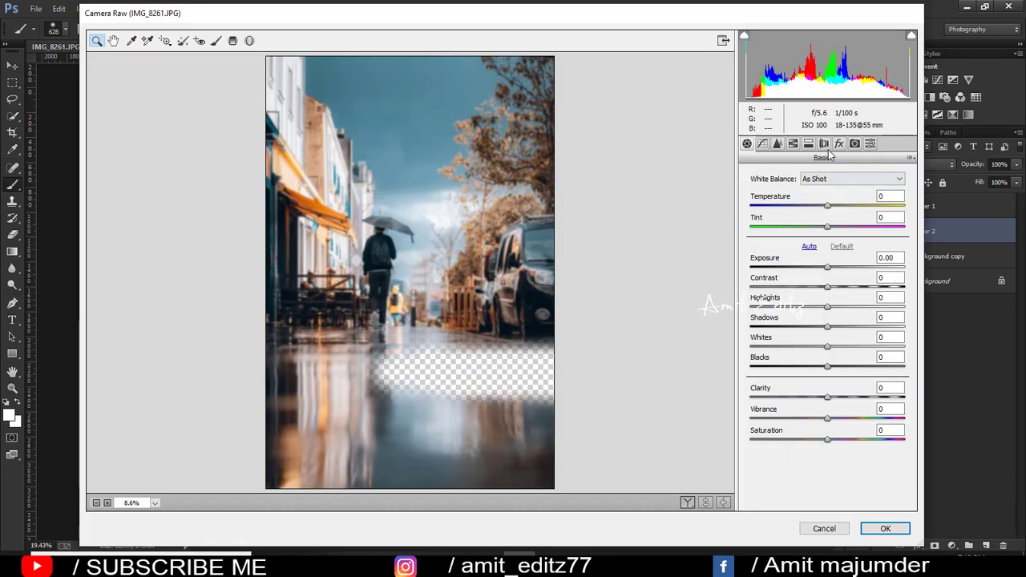
left_click(793, 143)
left_click(784, 194)
left_click_drag(827, 277, 756, 278)
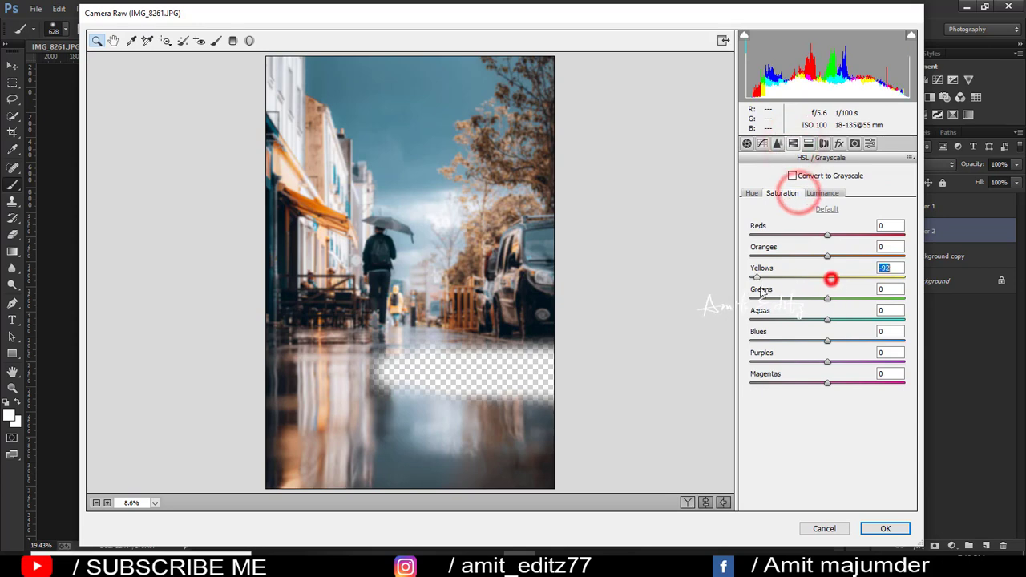
left_click_drag(828, 299, 761, 300)
left_click_drag(827, 319, 752, 319)
left_click_drag(828, 341, 754, 341)
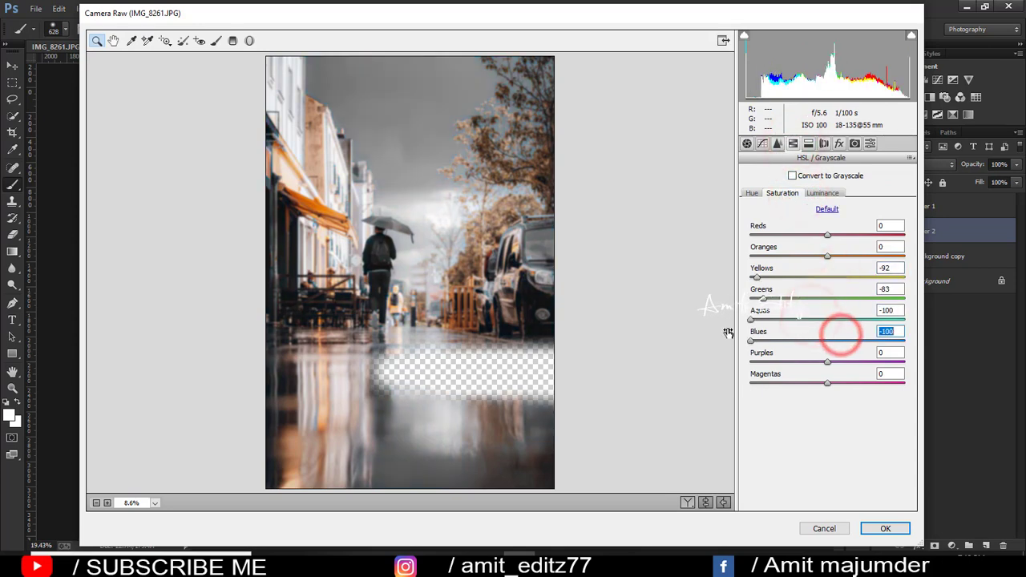
left_click_drag(827, 256, 751, 257)
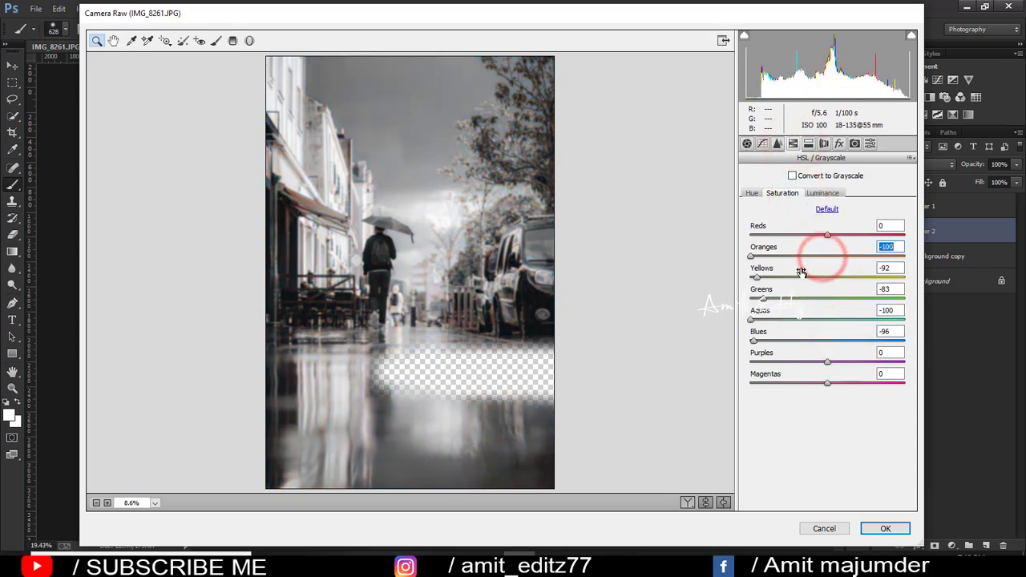
Step: Tint the split-toning highlights, raise clarity, and nudge the white balance temperature
left_click(808, 144)
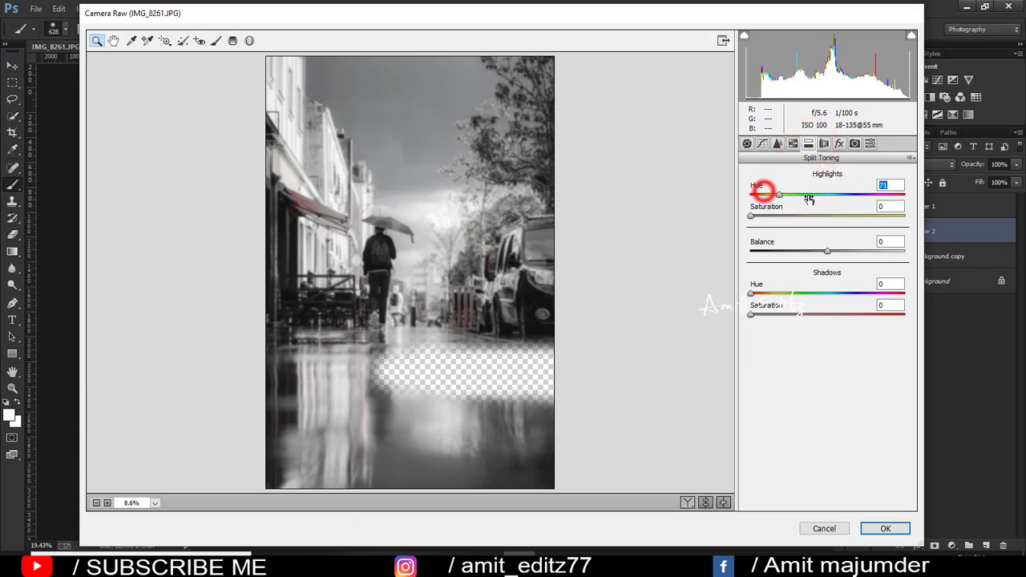
mouse_move(751, 194)
left_mouse_down()
mouse_move(784, 194)
mouse_move(757, 216)
mouse_move(807, 202)
left_mouse_up()
left_click(754, 215)
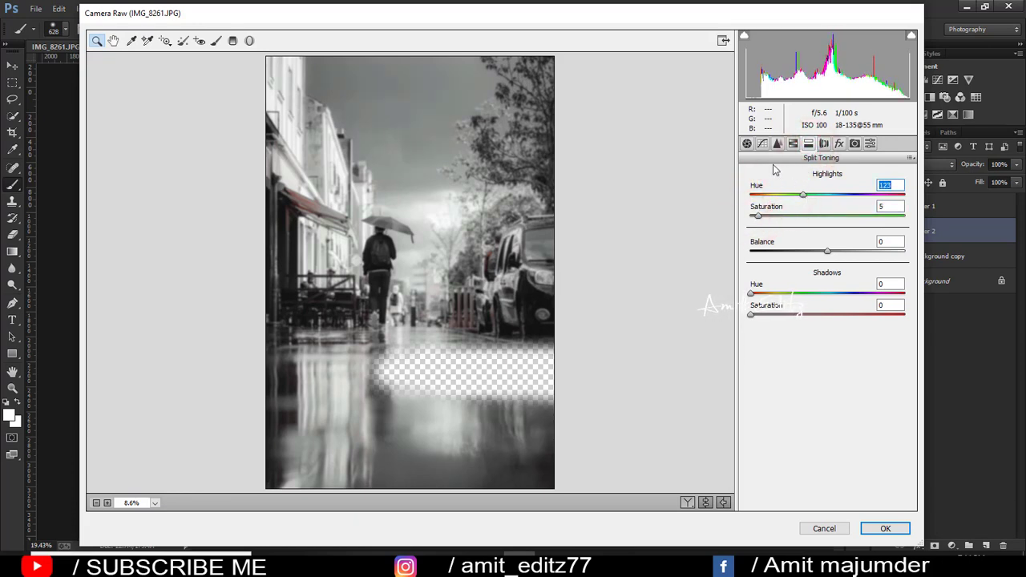
left_click(746, 143)
mouse_move(827, 397)
left_mouse_down()
mouse_move(858, 399)
mouse_move(831, 397)
mouse_move(831, 417)
left_mouse_up()
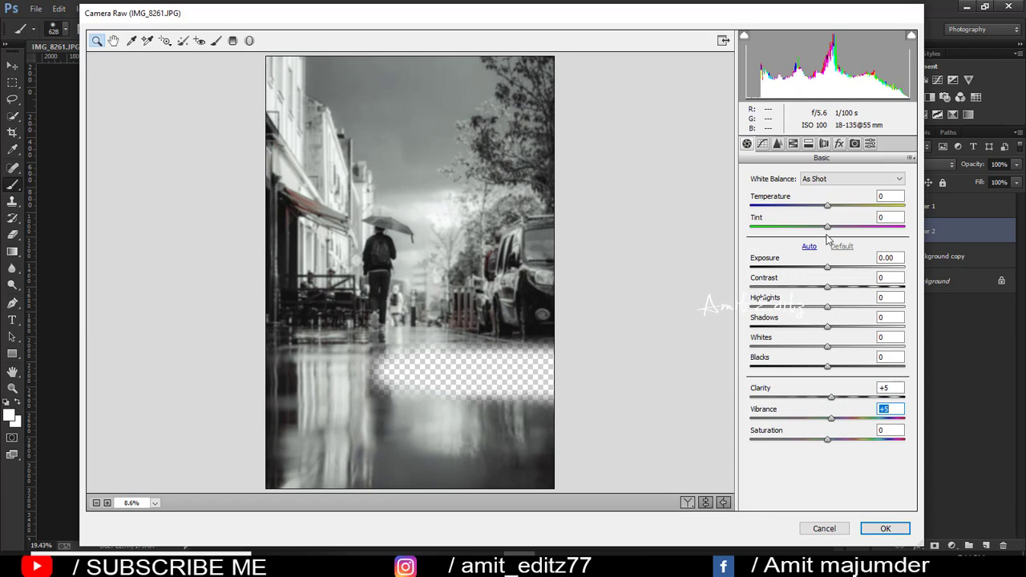
left_click_drag(827, 208, 827, 211)
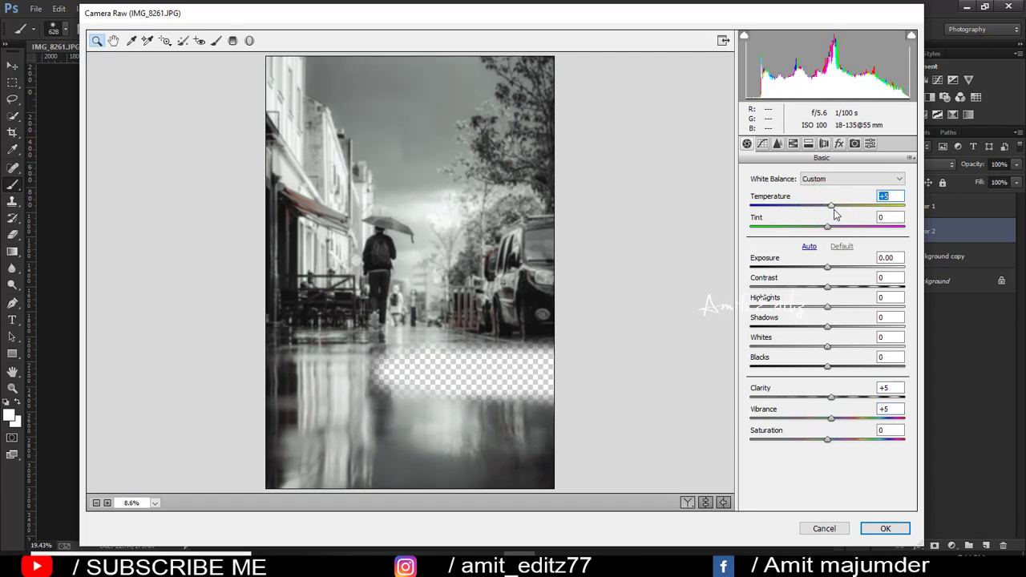
Step: Set calibration Blue Primary Hue -71, Green Hue +9, Red Hue +6, and Blues saturation -22
left_click(855, 144)
left_click_drag(827, 384, 752, 383)
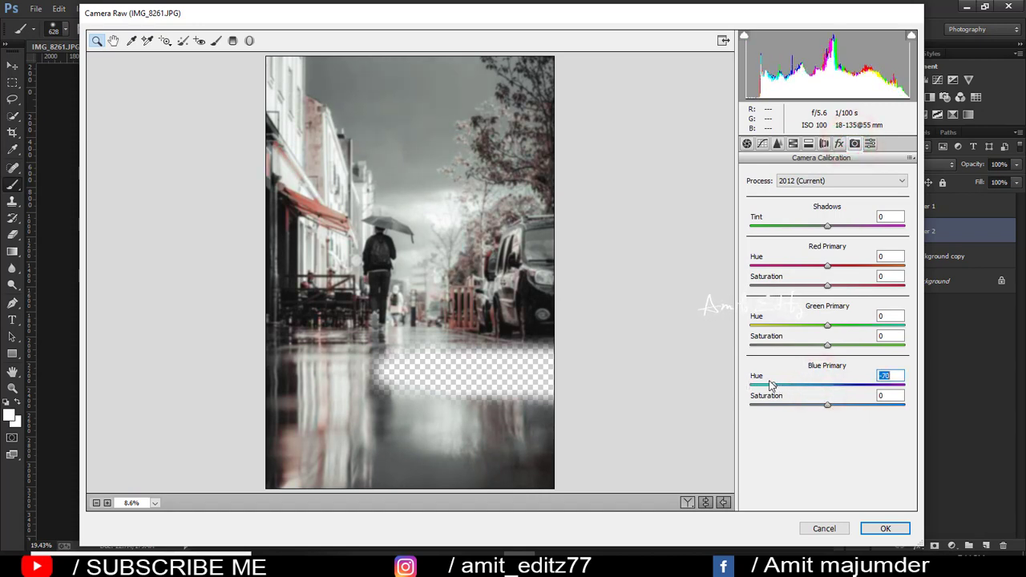
left_click_drag(899, 329, 733, 328)
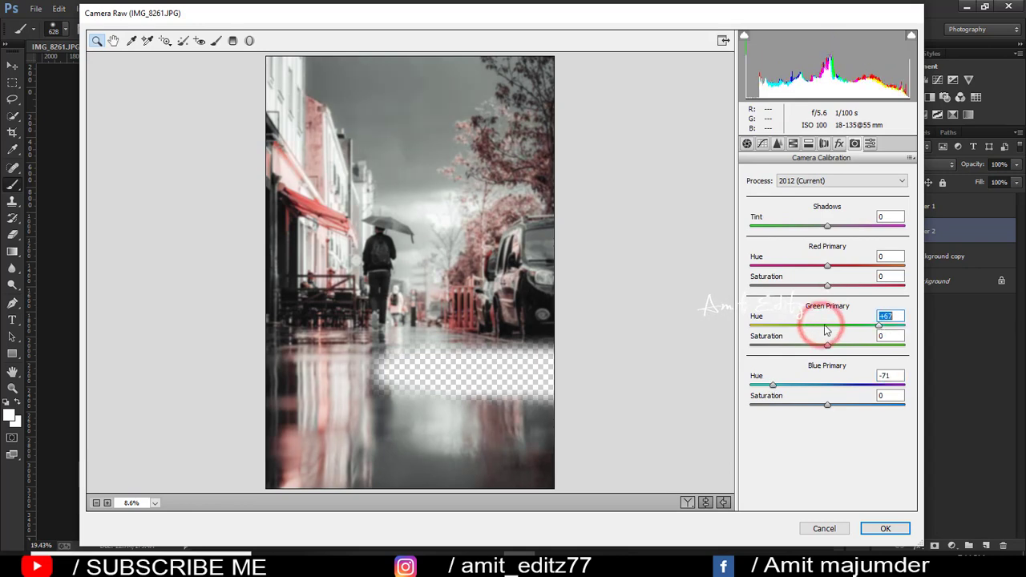
left_click_drag(852, 335, 835, 335)
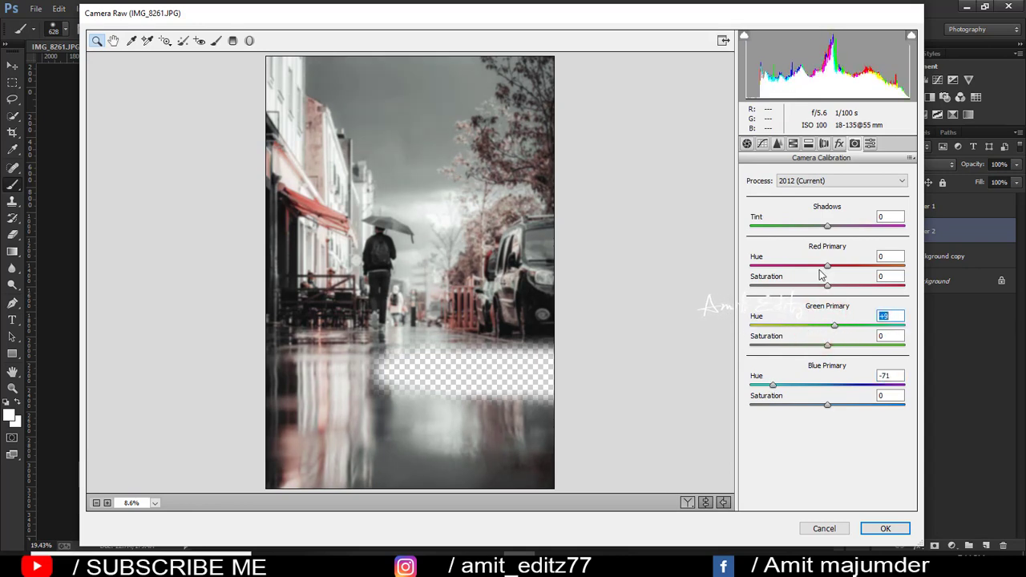
left_click_drag(881, 273, 831, 281)
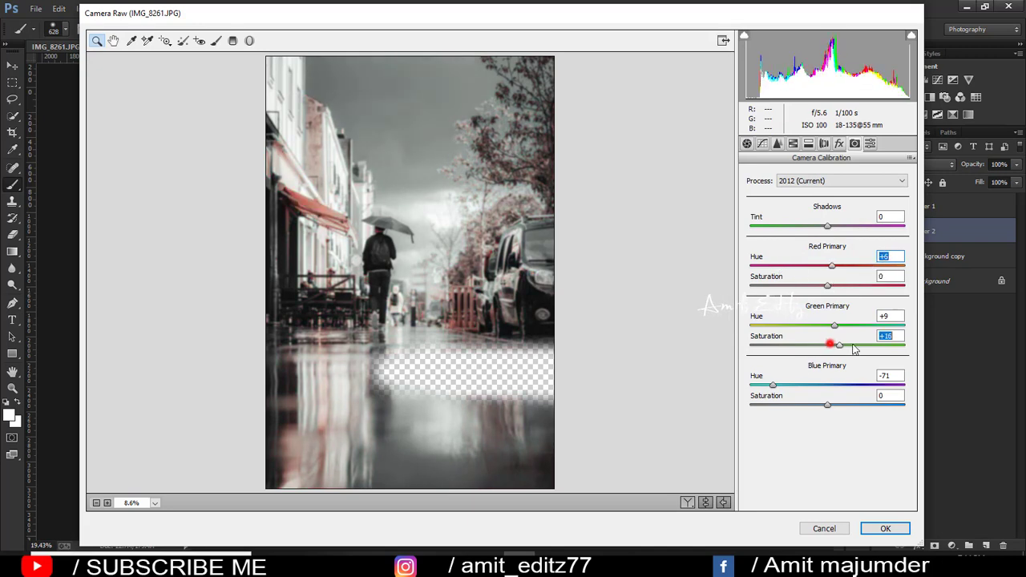
mouse_move(838, 345)
left_mouse_down()
mouse_move(893, 350)
mouse_move(832, 349)
left_mouse_up()
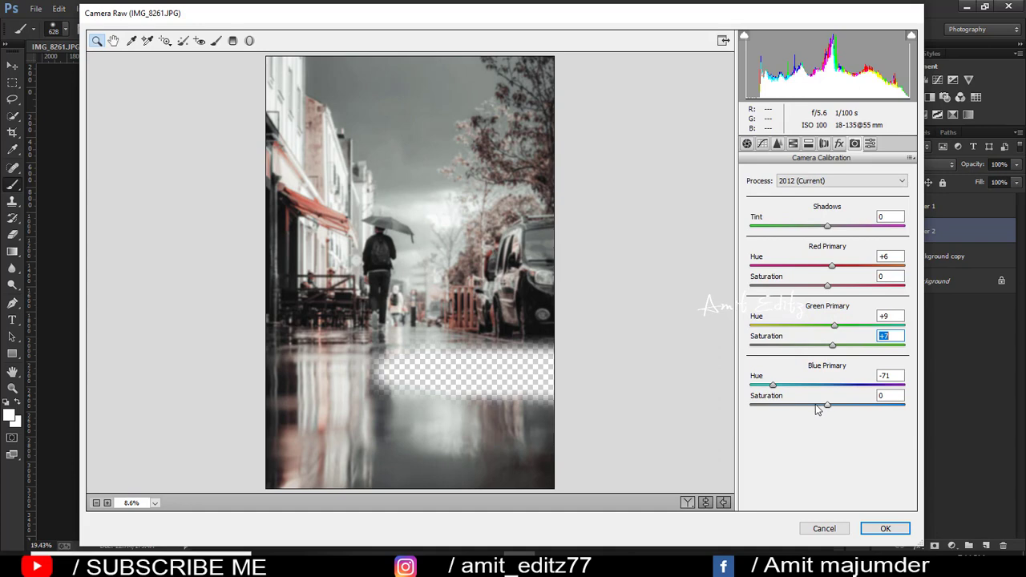
left_click(793, 144)
mouse_move(758, 341)
left_mouse_down()
mouse_move(815, 350)
mouse_move(776, 349)
left_mouse_up()
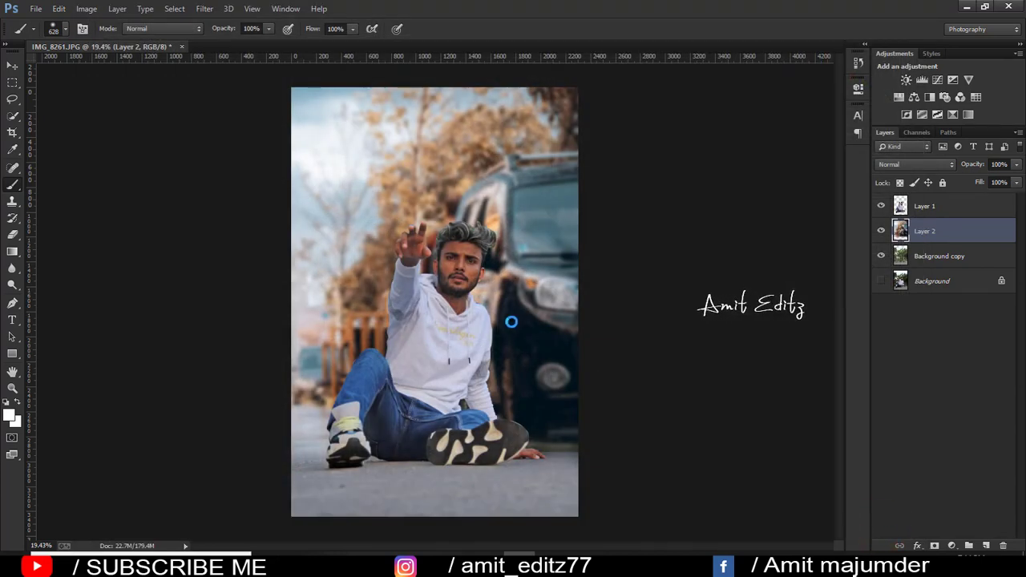
Step: Apply the Camera Raw grade, then select Layer 1 and set a 41 px Smudge brush
key("ctrl+f")
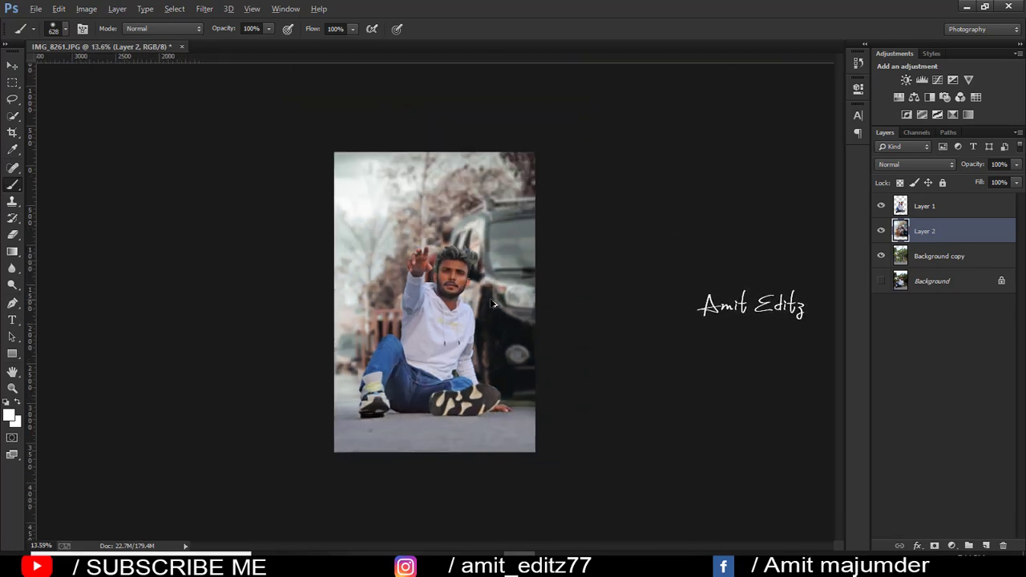
left_click(946, 206)
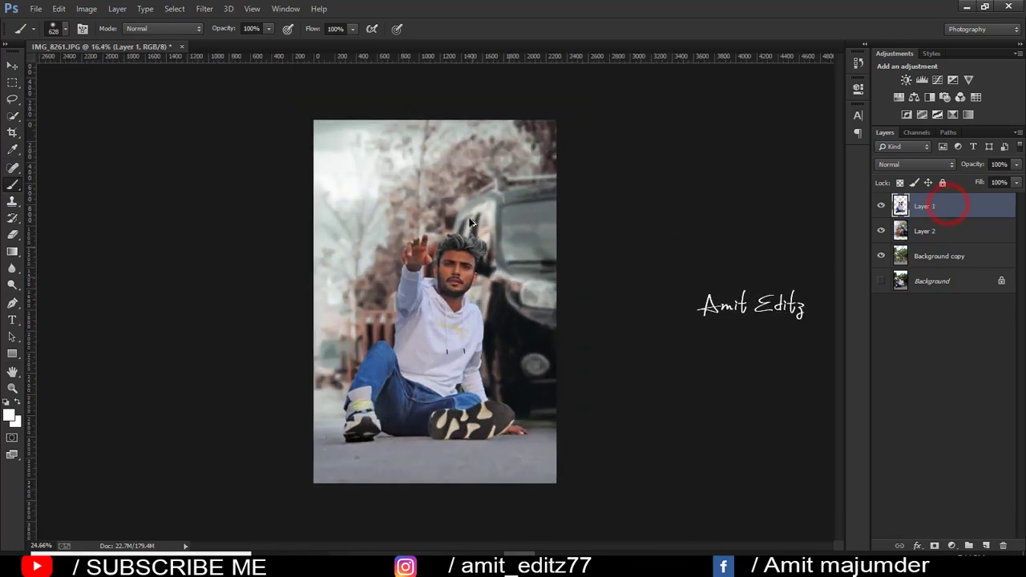
scroll(449, 257, "up", 5)
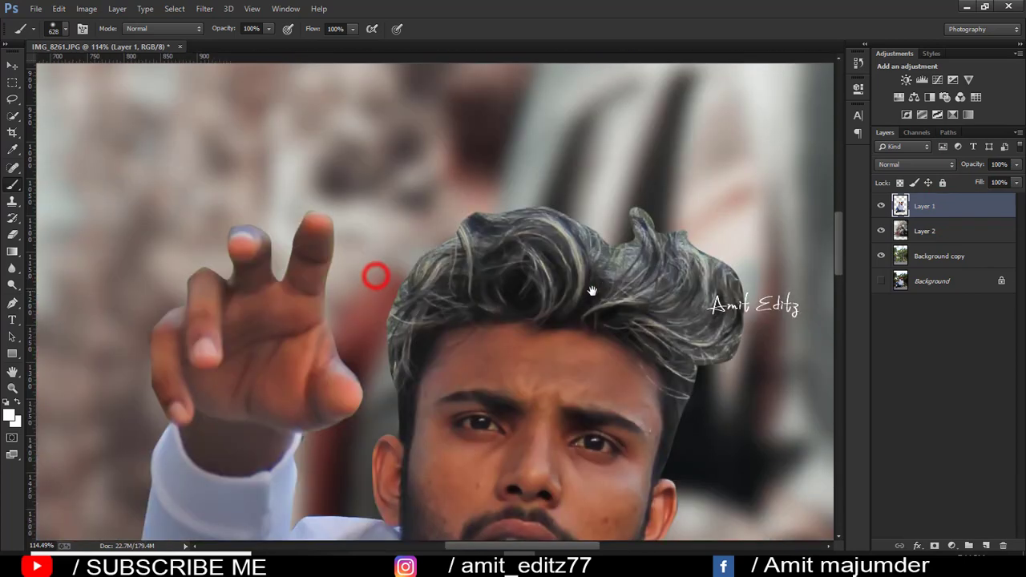
left_click_drag(363, 275, 661, 303)
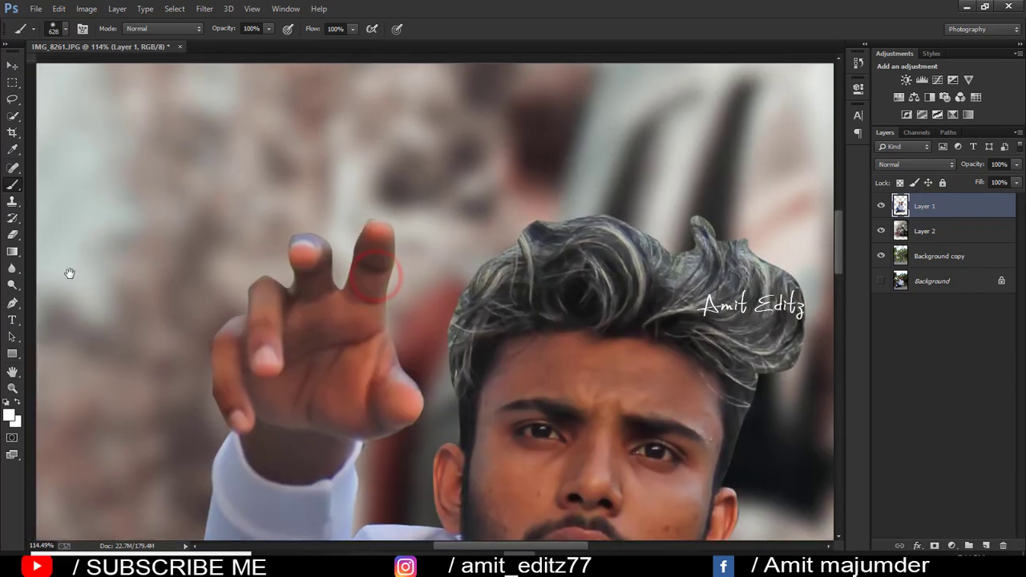
left_click(12, 268)
left_click(44, 291)
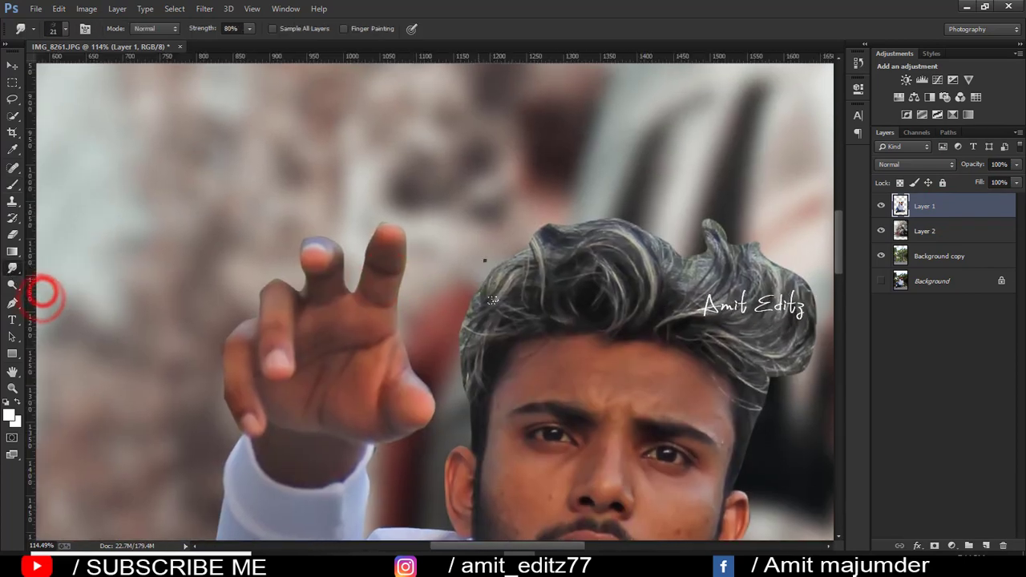
right_click(577, 433)
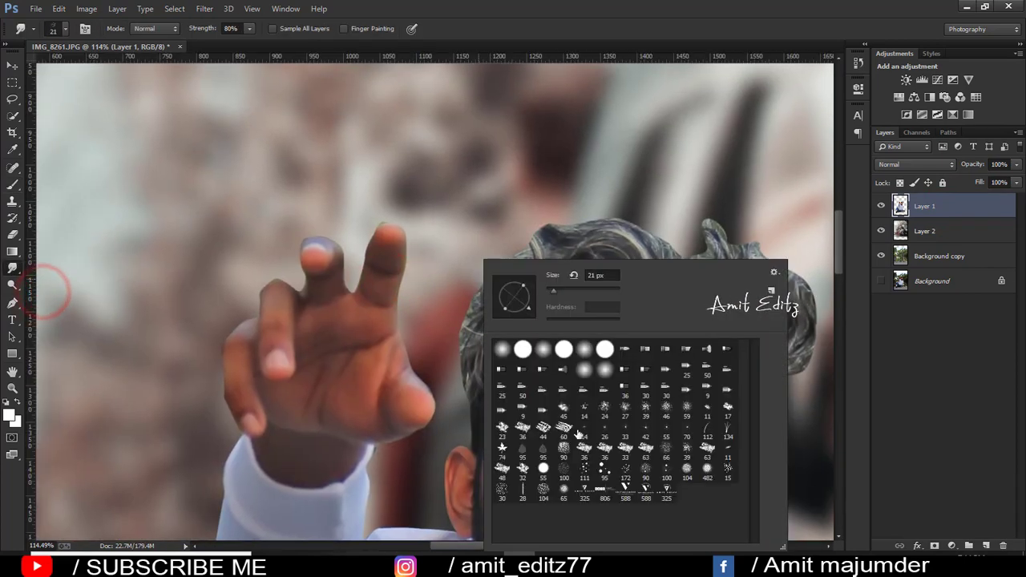
right_click(533, 312, "alt")
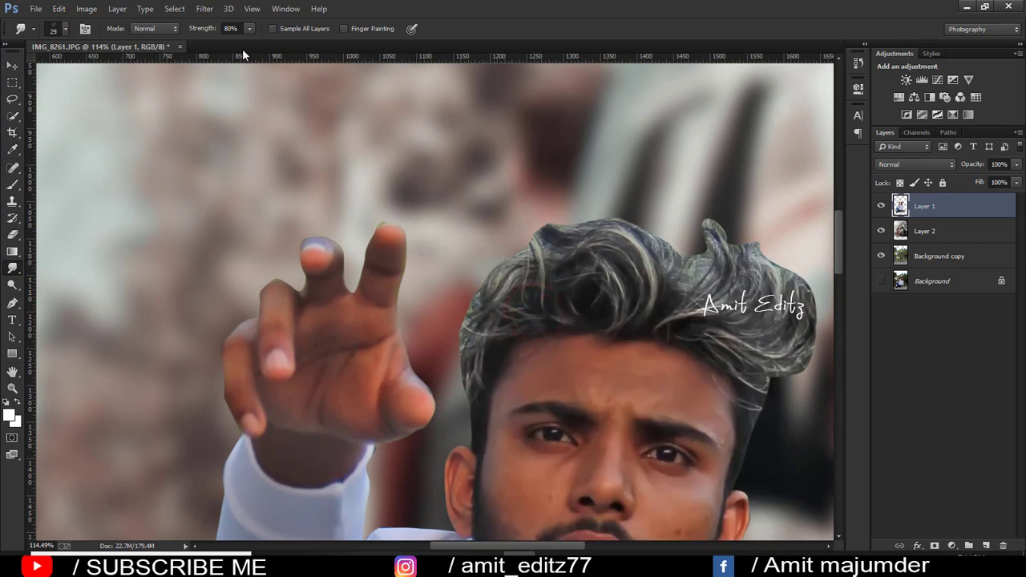
right_click(502, 260, "alt")
Step: Smudge the strands along the top and right edges of the hair
mouse_move(652, 223)
left_mouse_down()
mouse_move(545, 260)
mouse_move(455, 329)
mouse_move(473, 341)
left_mouse_up()
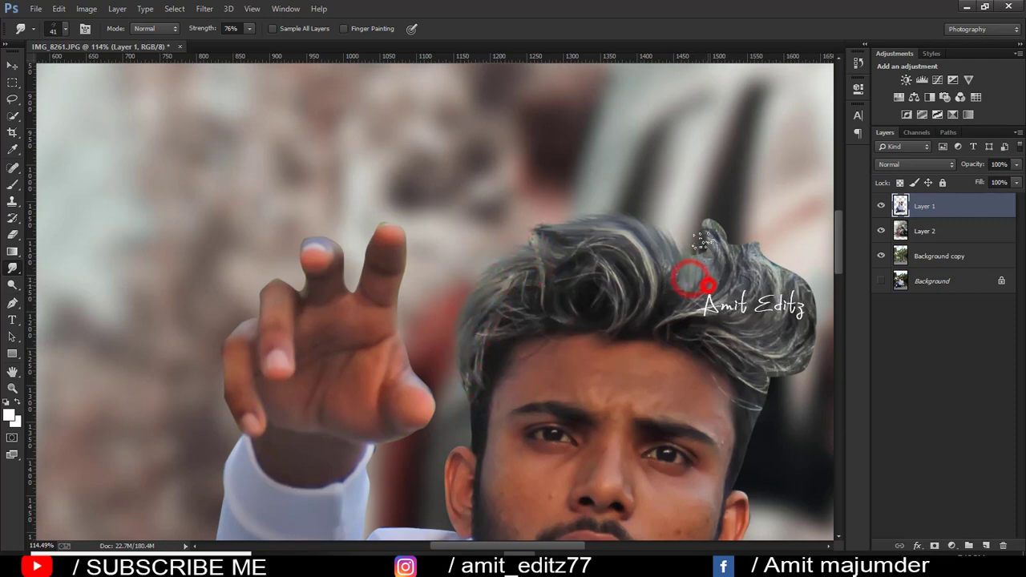
mouse_move(702, 238)
left_mouse_down()
mouse_move(697, 273)
mouse_move(710, 237)
mouse_move(680, 263)
mouse_move(686, 246)
left_mouse_up()
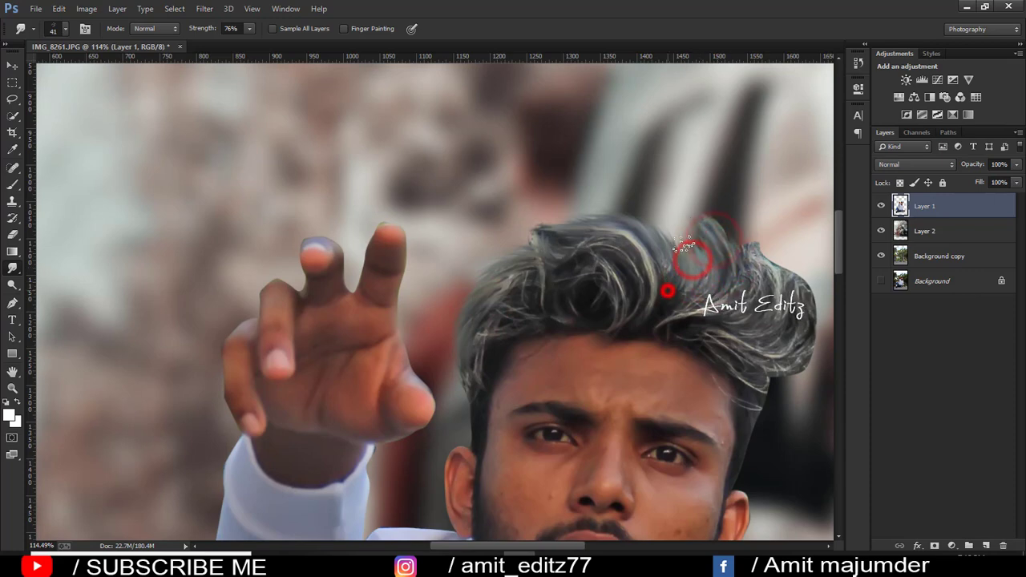
mouse_move(668, 291)
left_mouse_down()
mouse_move(683, 290)
mouse_move(657, 253)
mouse_move(669, 229)
left_mouse_up()
left_click_drag(785, 381, 676, 329)
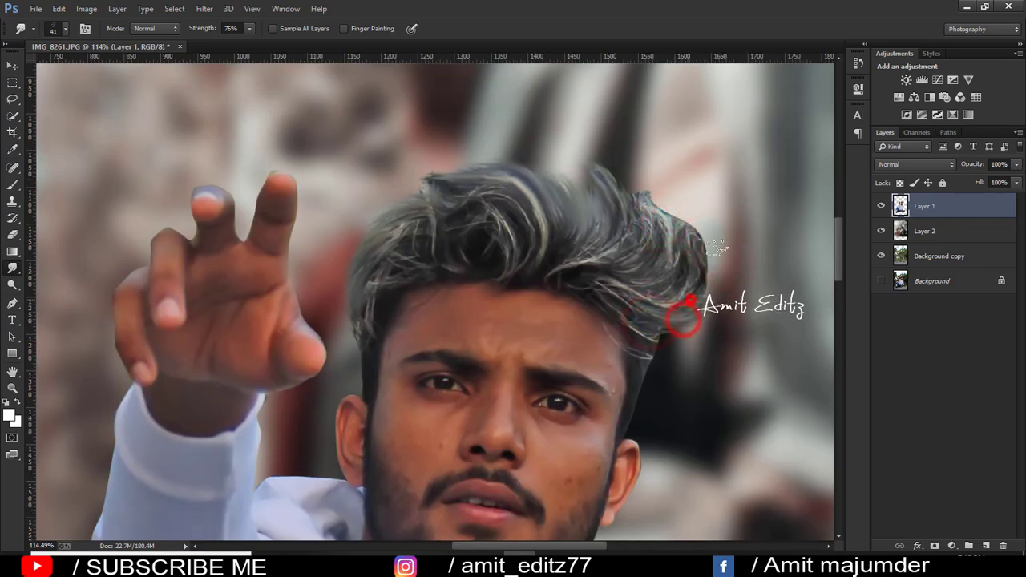
left_click_drag(681, 280, 681, 239)
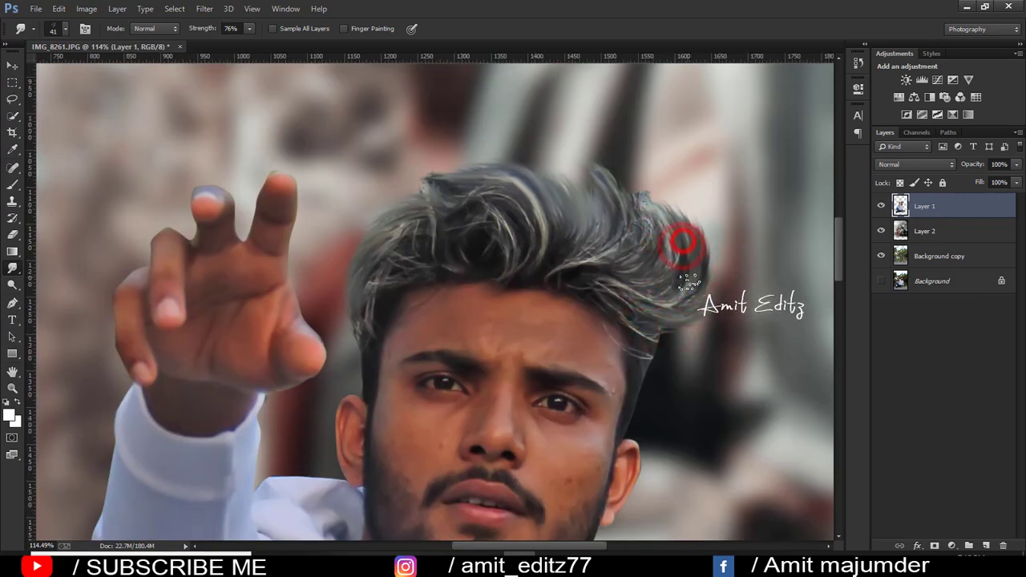
mouse_move(691, 286)
left_mouse_down()
mouse_move(697, 218)
mouse_move(642, 200)
mouse_move(618, 171)
mouse_move(666, 234)
mouse_move(633, 265)
mouse_move(650, 281)
mouse_move(636, 323)
mouse_move(648, 335)
mouse_move(642, 352)
left_mouse_up()
Step: With the brush reduced to 30 px, smudge finer strands across the top of the hair
key("bracketleft")
left_click(648, 335)
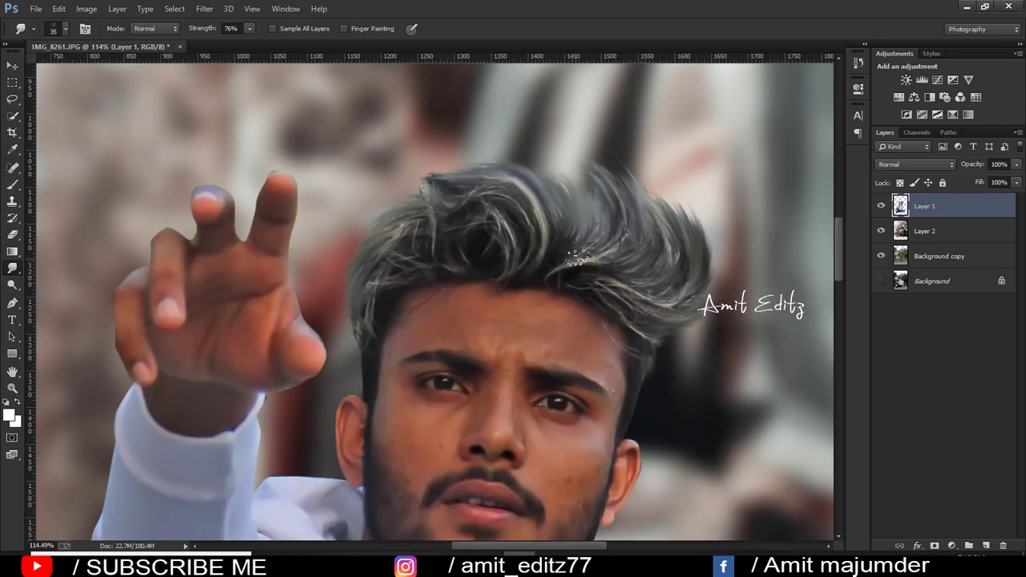
left_click_drag(591, 237, 628, 241)
left_click(592, 214)
mouse_move(561, 200)
left_mouse_down()
mouse_move(490, 196)
mouse_move(470, 172)
left_mouse_up()
scroll(103, 250, "down", 3)
scroll(103, 250, "down", 1)
scroll(101, 248, "up", 1)
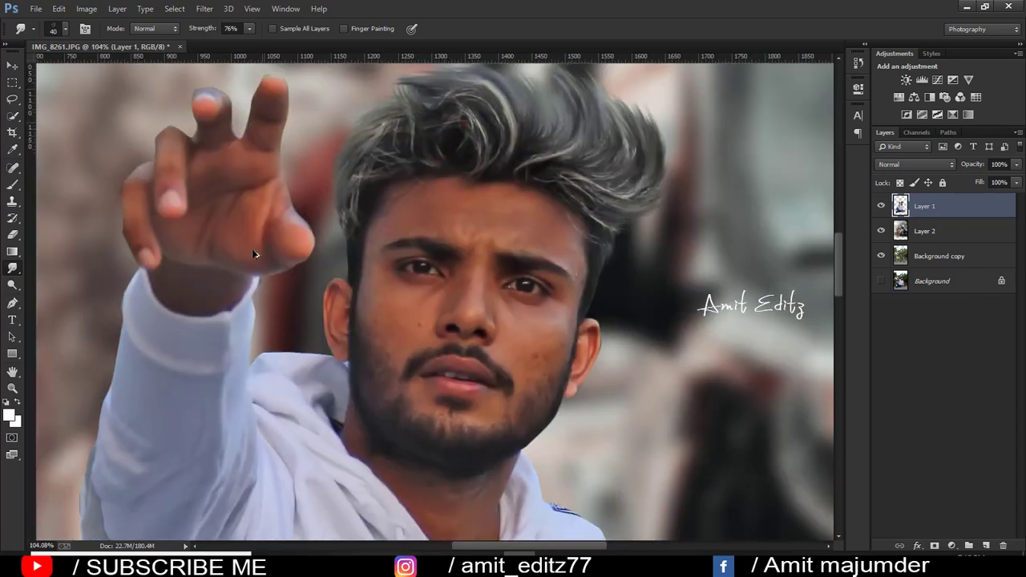
scroll(100, 249, "up", 1)
scroll(99, 249, "up", 1)
left_click_drag(128, 249, 345, 321)
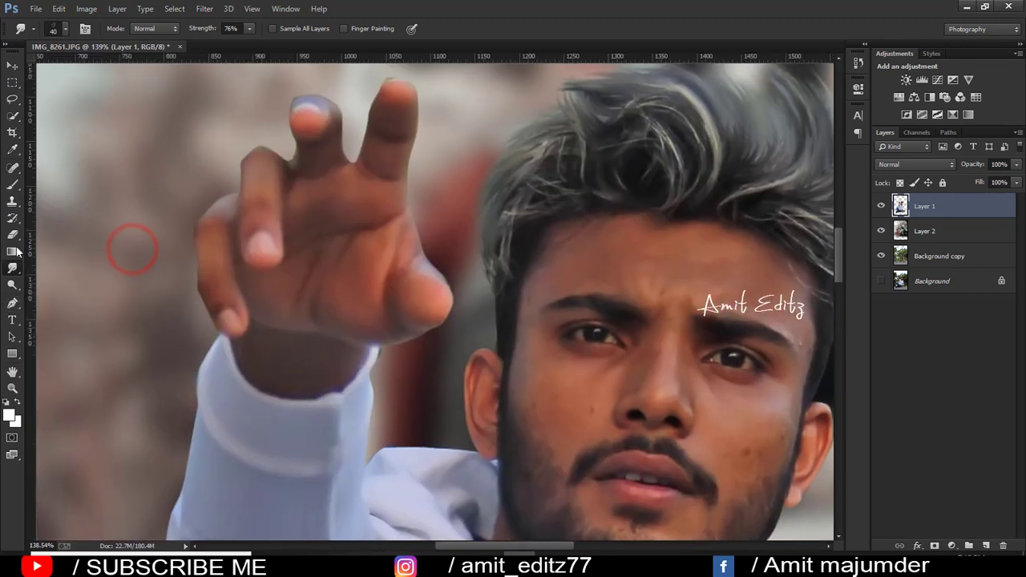
Step: Erase stray edges around the raised fingertip, then blend the forehead skin with the Mixer Brush
left_click(12, 234)
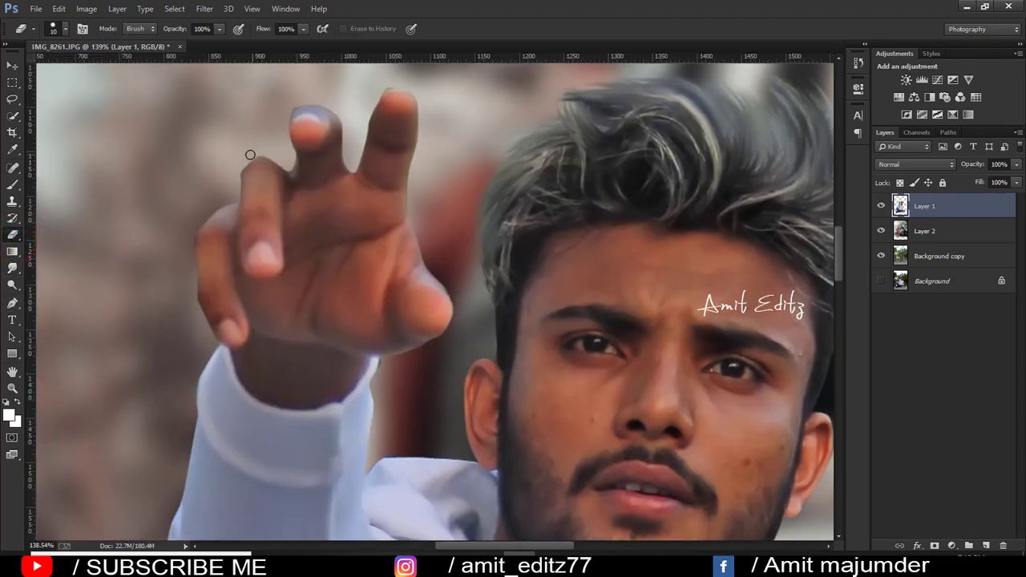
mouse_move(261, 154)
left_mouse_down()
mouse_move(279, 156)
mouse_move(294, 112)
left_mouse_up()
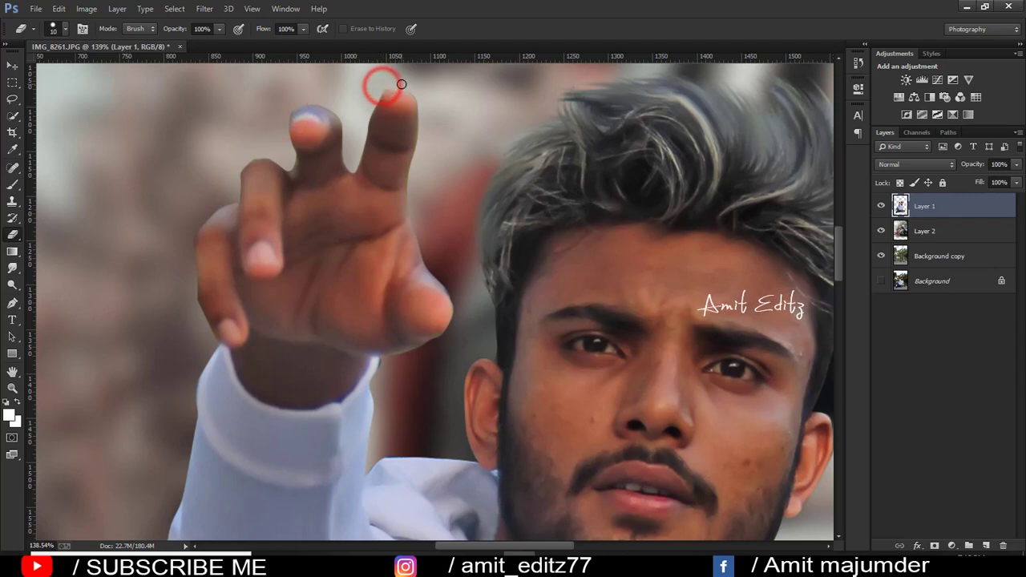
right_click(13, 185)
left_click(50, 216)
left_click_drag(682, 306, 556, 304)
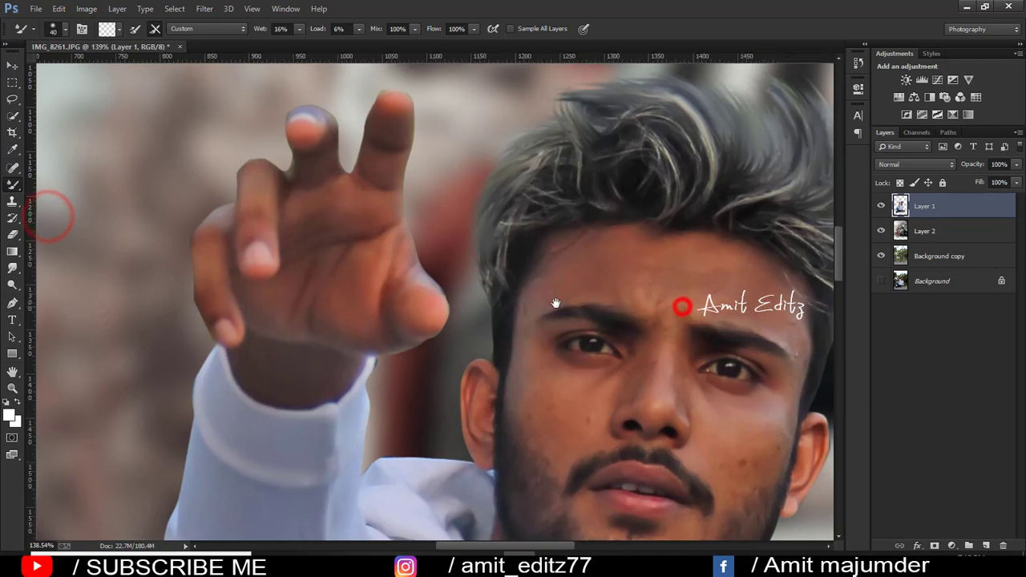
mouse_move(503, 272)
left_mouse_down()
mouse_move(449, 275)
mouse_move(525, 271)
left_mouse_up()
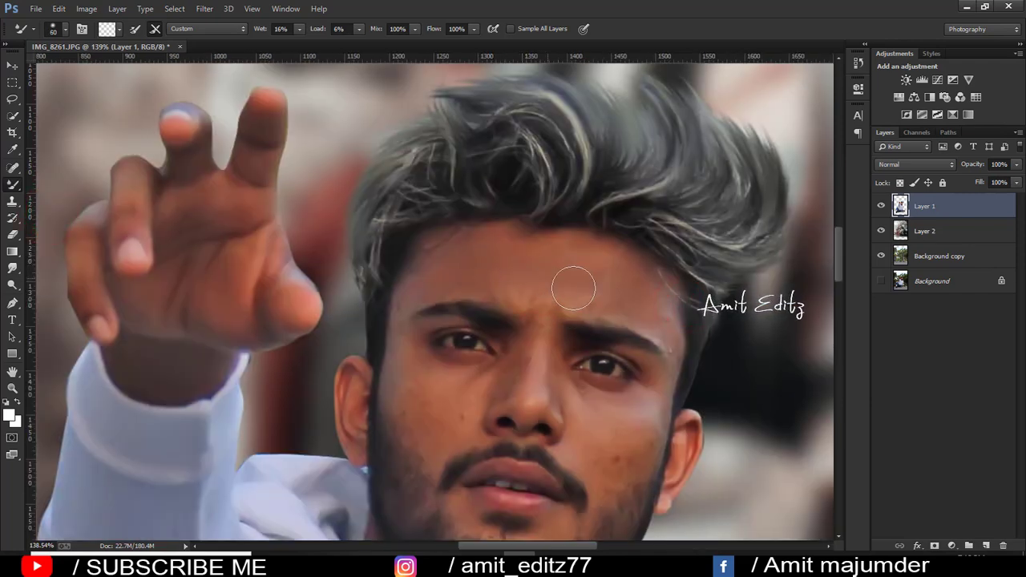
mouse_move(607, 304)
left_mouse_down()
mouse_move(594, 277)
mouse_move(633, 305)
left_mouse_up()
Step: Smooth the skin on both cheeks and the nose with the Mixer Brush
scroll(649, 393, "down", 3)
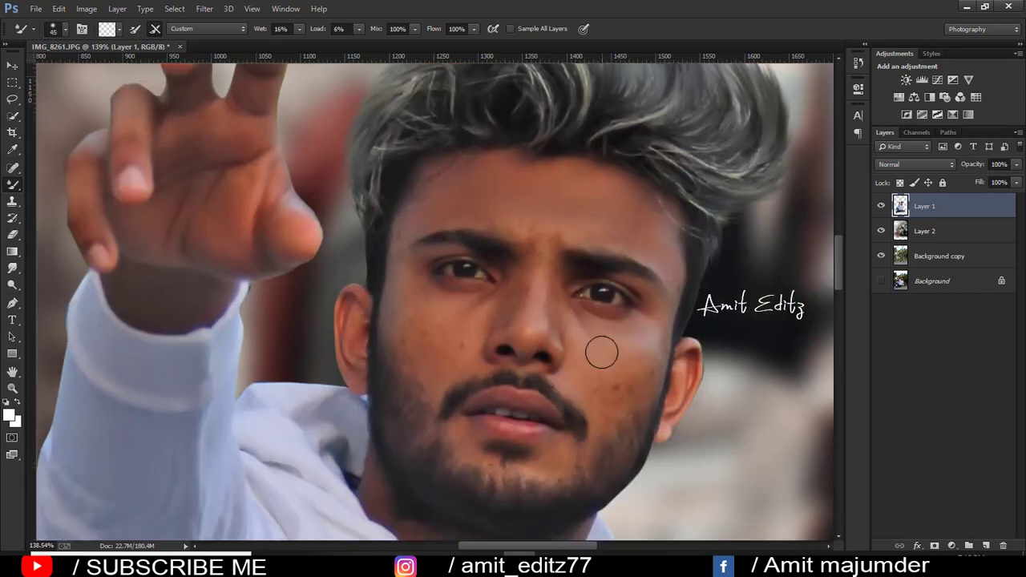
left_click_drag(584, 335, 609, 333)
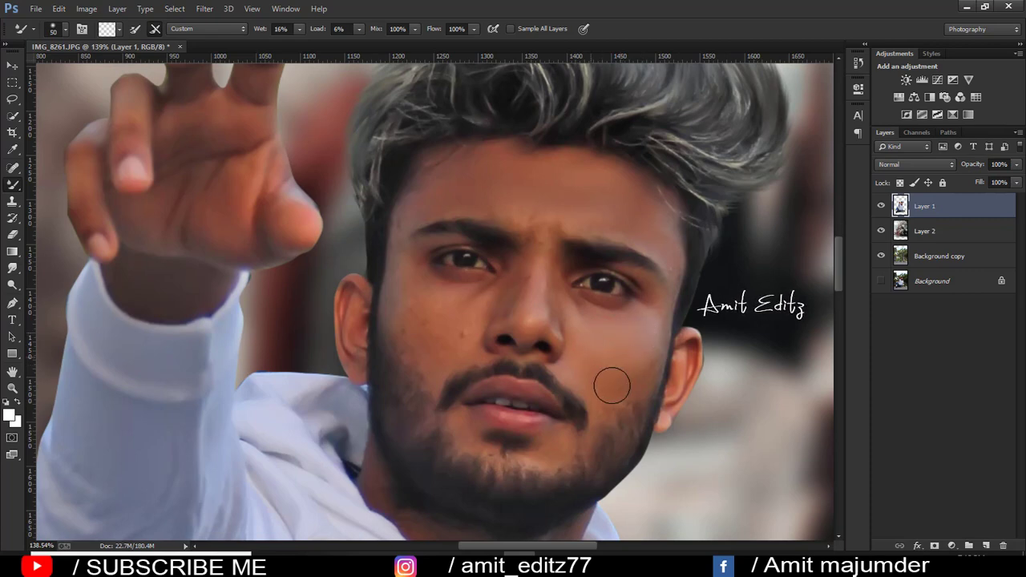
left_click_drag(642, 372, 636, 375)
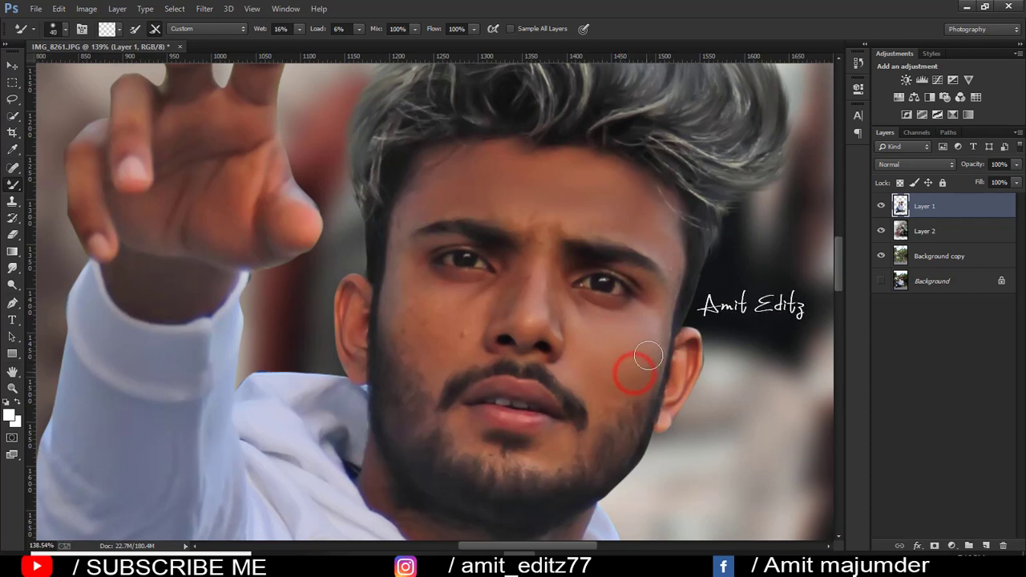
left_click_drag(606, 329, 607, 331)
left_click(530, 304)
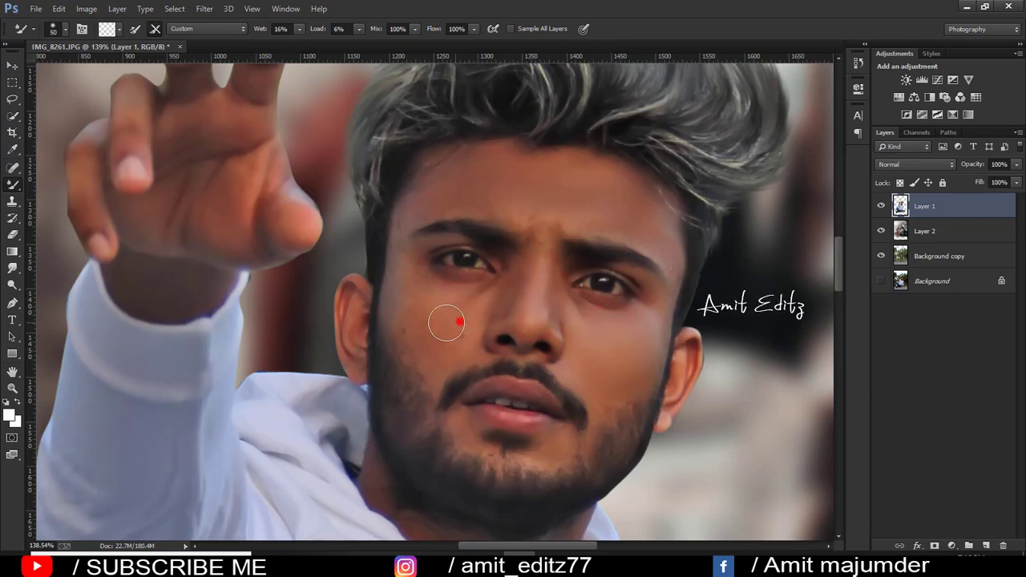
left_click_drag(446, 323, 449, 320)
Step: Blend the skin near the brow, around the lip and beard, then zoom out
left_click_drag(536, 222, 595, 223)
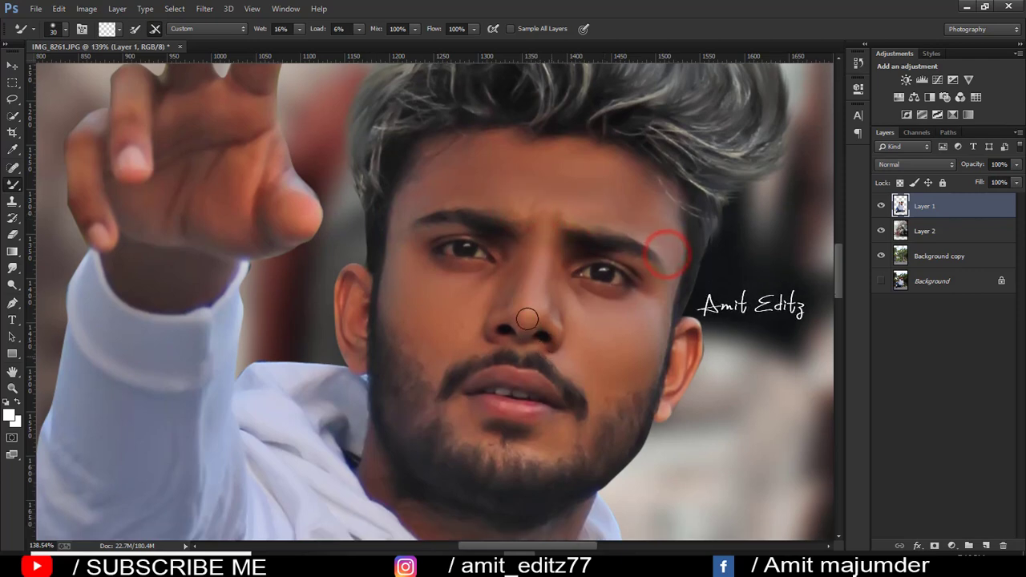
scroll(525, 317, "down", 5)
left_click_drag(554, 330, 556, 335)
left_click(461, 310)
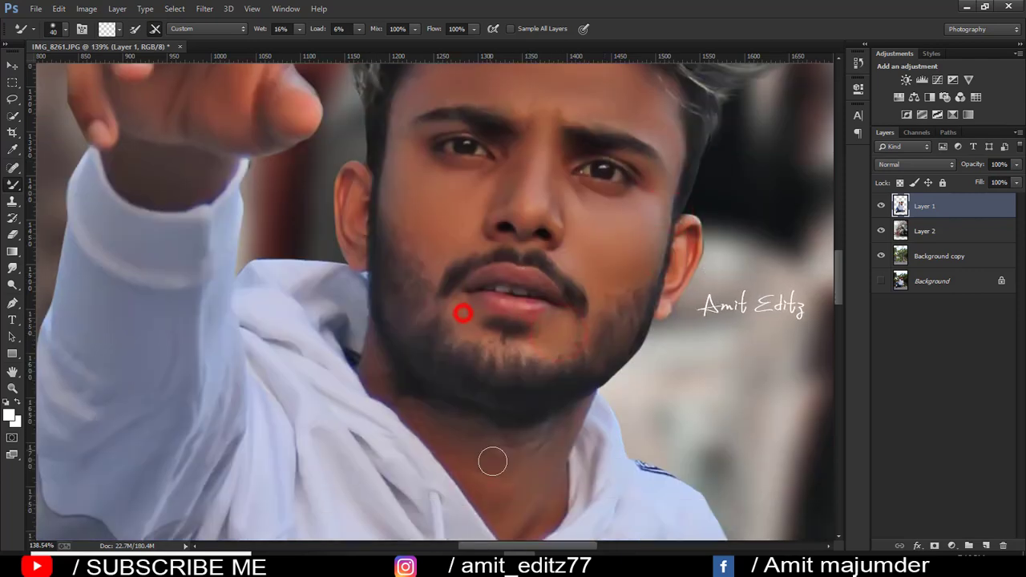
left_click(493, 463)
scroll(384, 362, "down", 3)
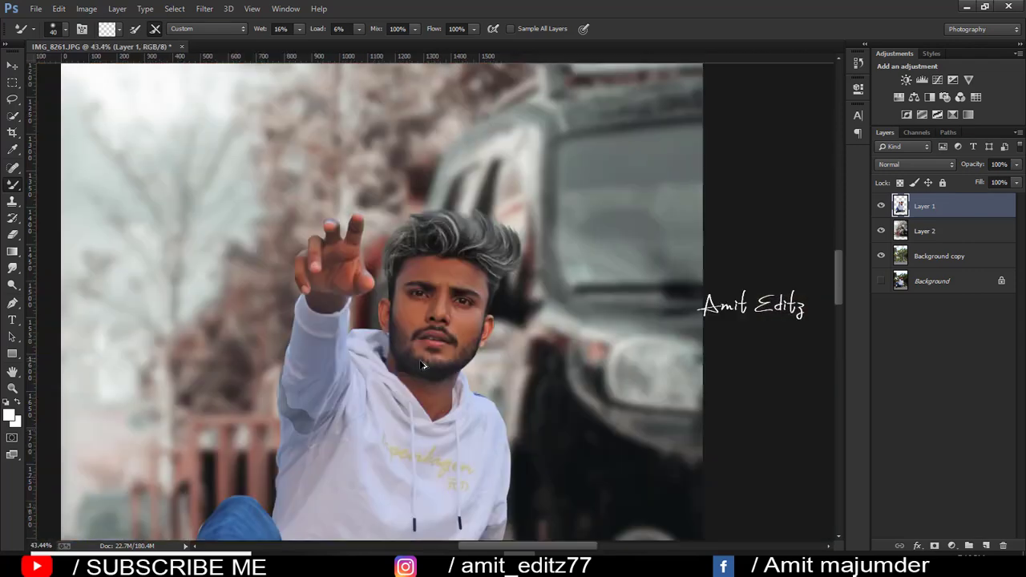
scroll(384, 362, "down", 2)
scroll(461, 401, "down", 1)
Step: Reopen the Camera Raw Filter and set Shadows +49 and Blacks +43
scroll(461, 401, "up", 1)
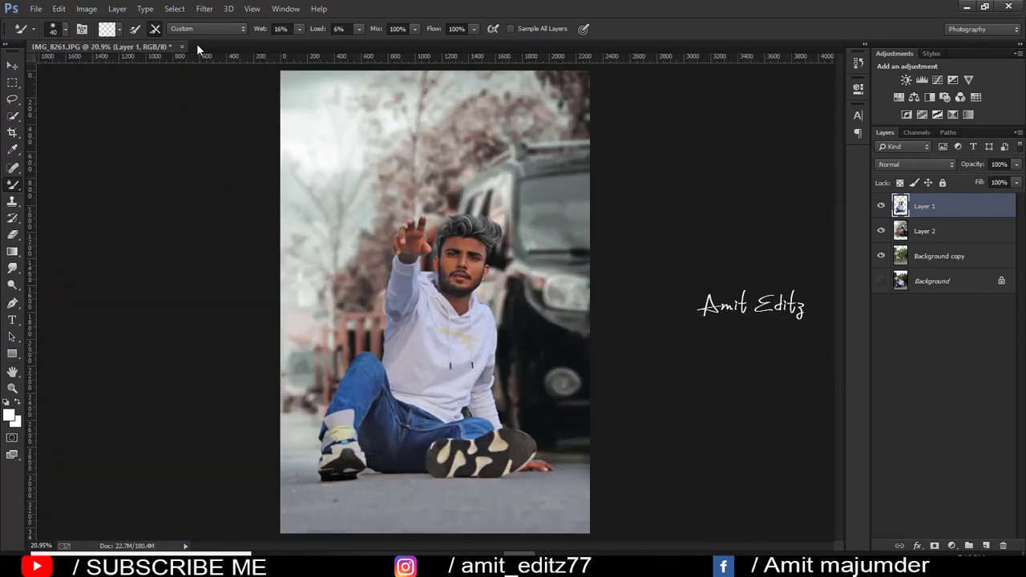
left_click(205, 9)
left_click(235, 83)
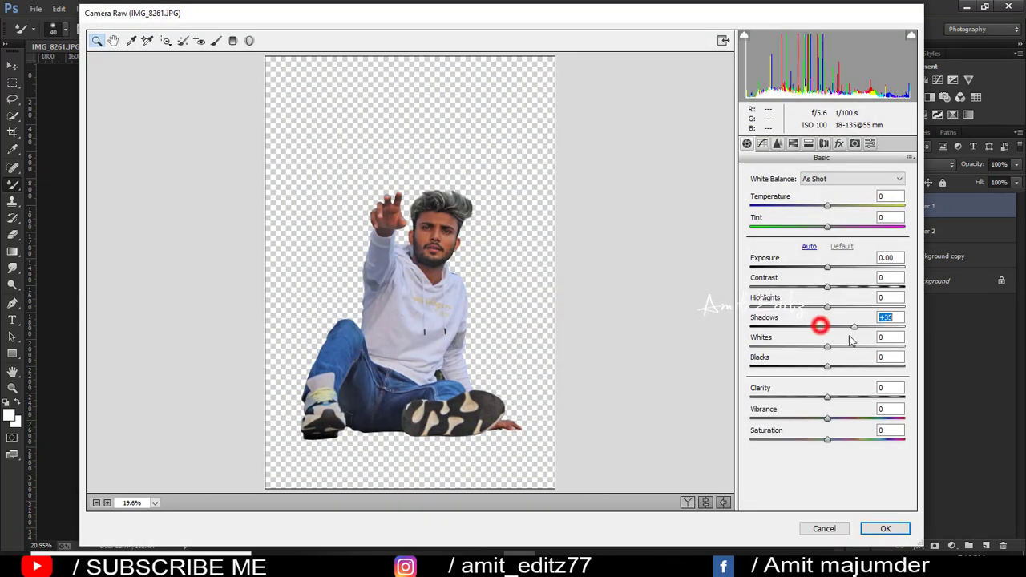
left_click_drag(826, 326, 853, 326)
left_click_drag(827, 366, 859, 366)
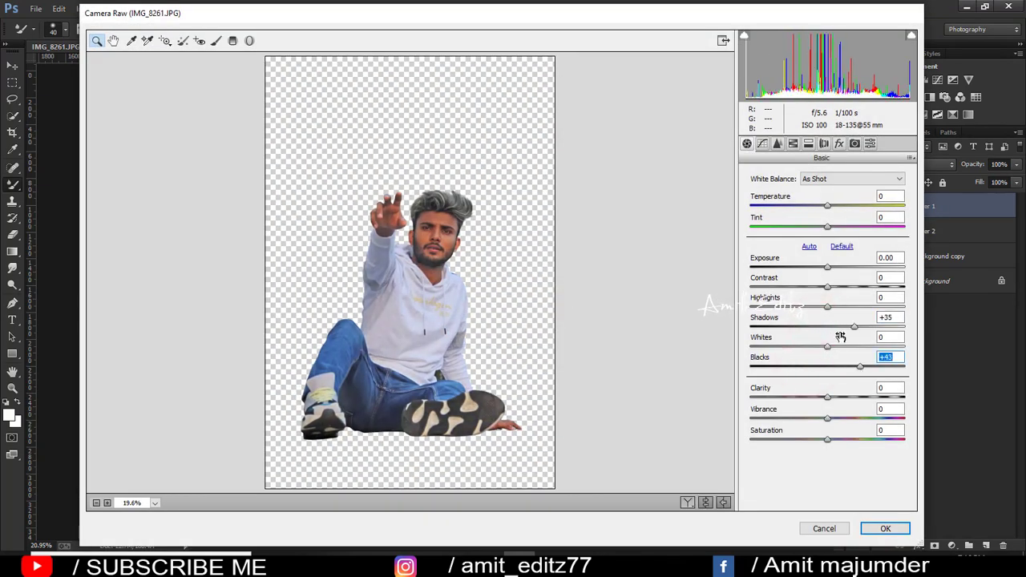
left_click_drag(904, 326, 866, 326)
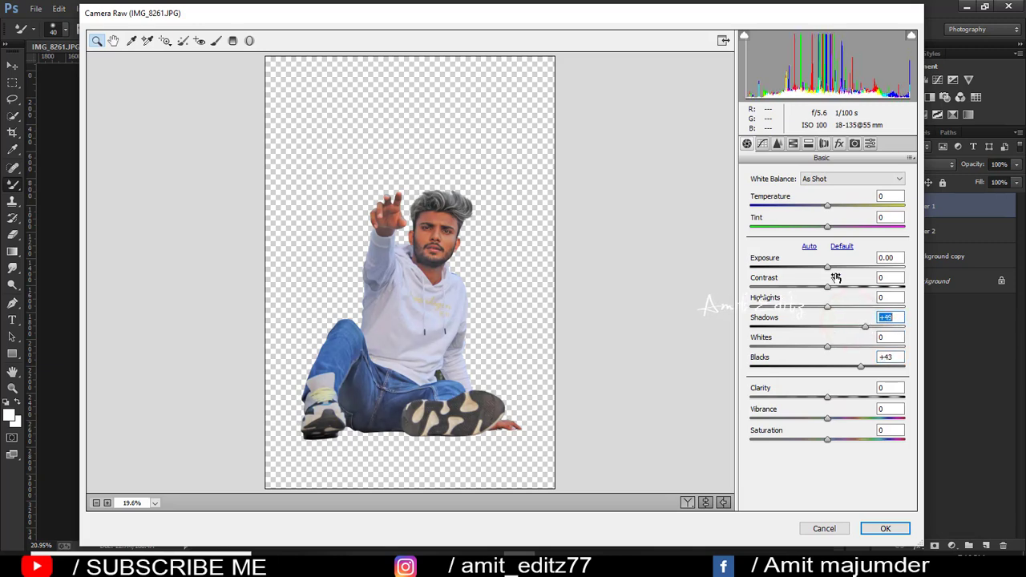
Step: Brighten the Oranges luminance, set Oranges saturation to -38, and apply the grade
left_click(793, 144)
left_click(822, 193)
mouse_move(828, 256)
left_mouse_down()
mouse_move(866, 256)
mouse_move(799, 257)
left_mouse_up()
left_click(782, 194)
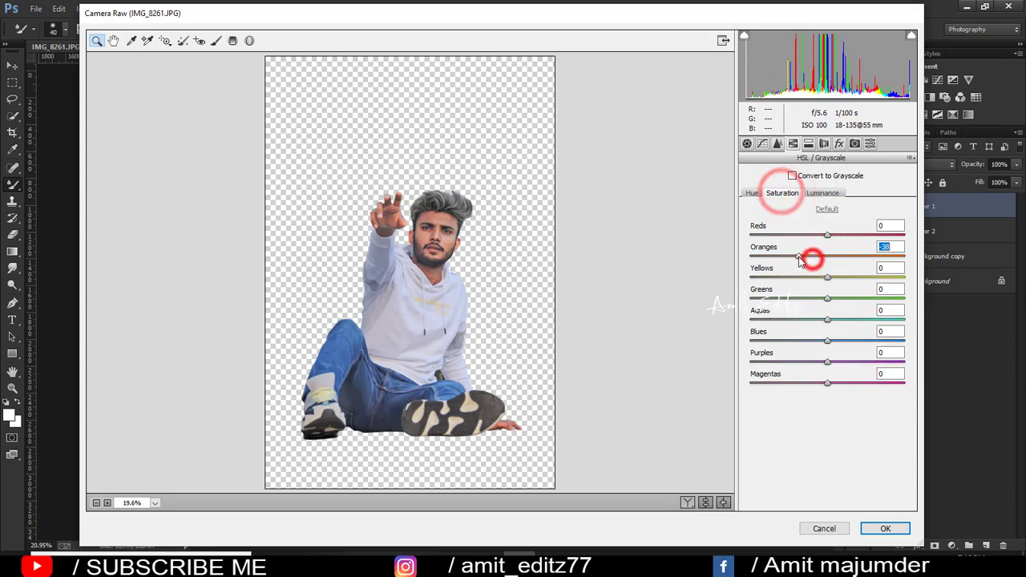
left_click(885, 529)
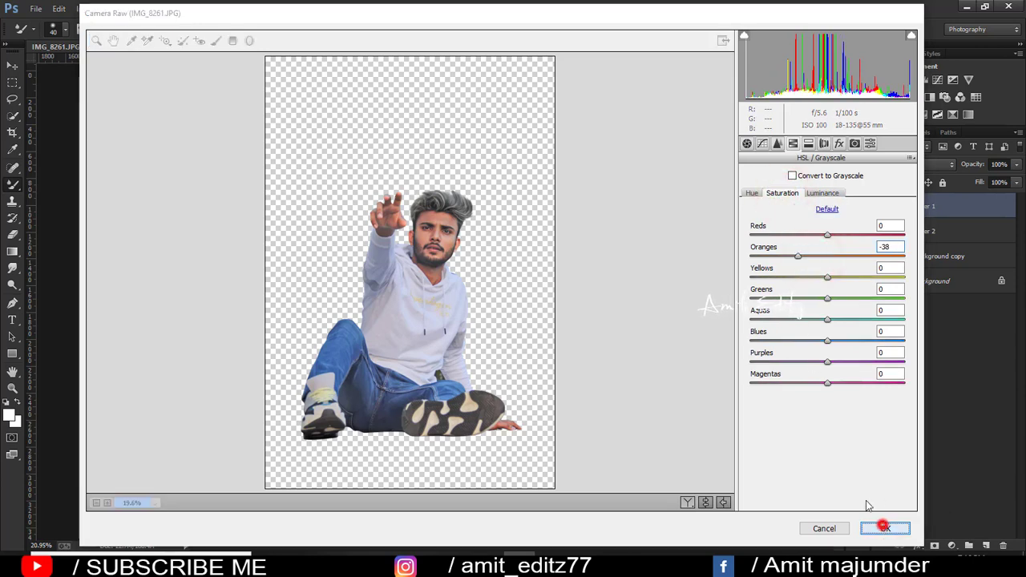
Step: Open 'girl png amit editz', drag her into IMG_8261 as Layer 3, and close the PNG
scroll(476, 318, "down", 2)
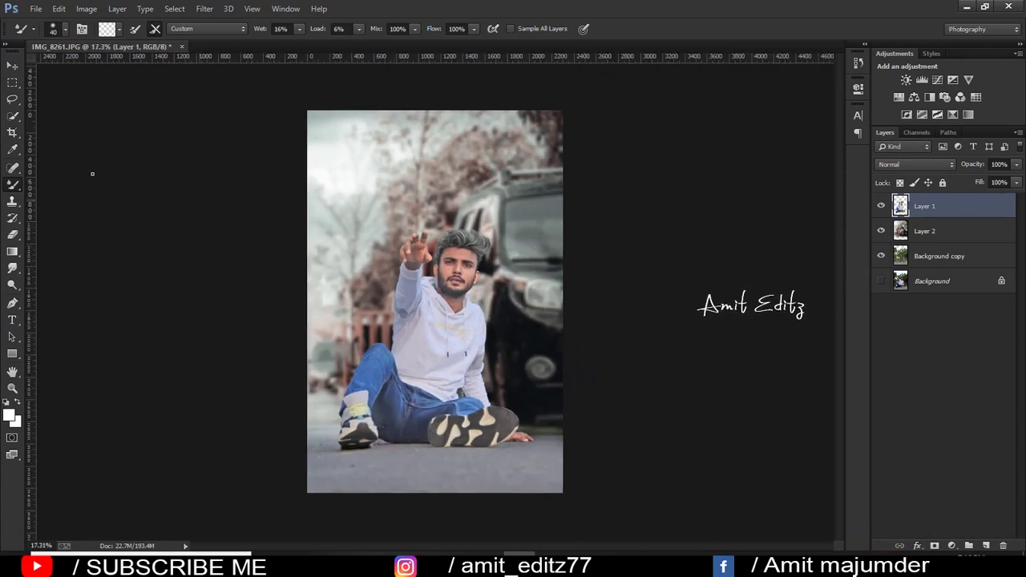
left_click(36, 10)
left_click(36, 32)
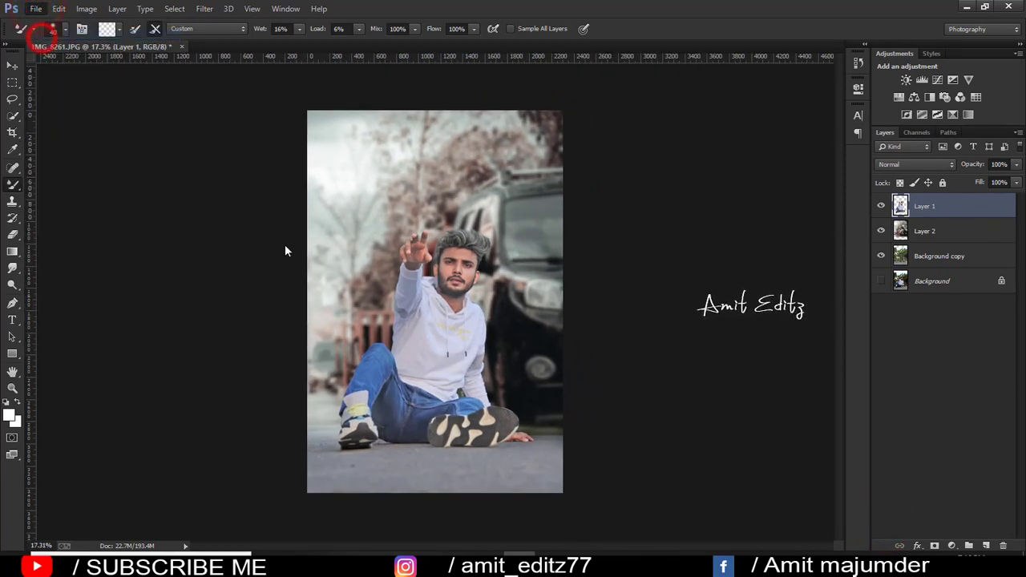
left_click(522, 104)
left_click(507, 324)
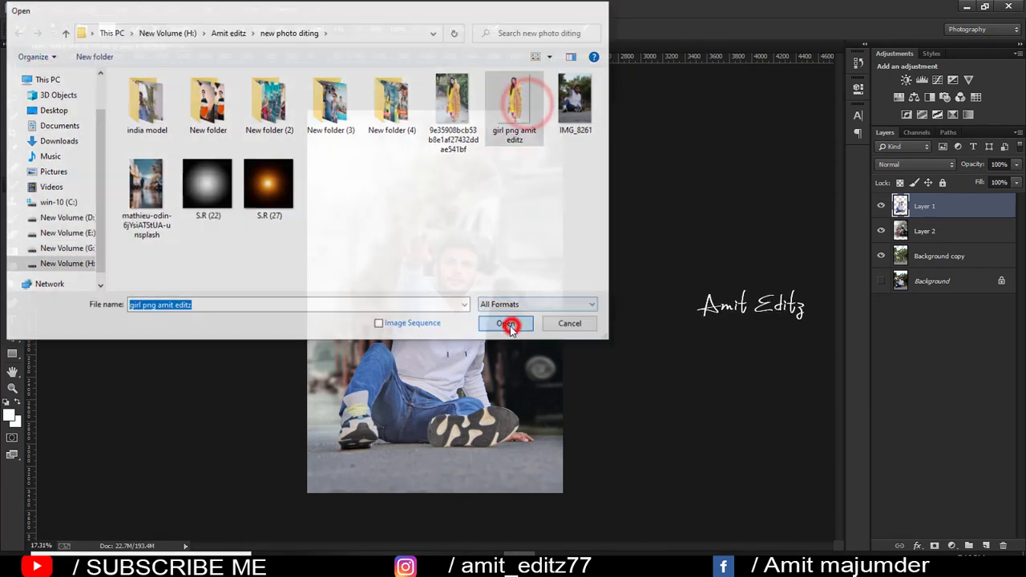
key("v")
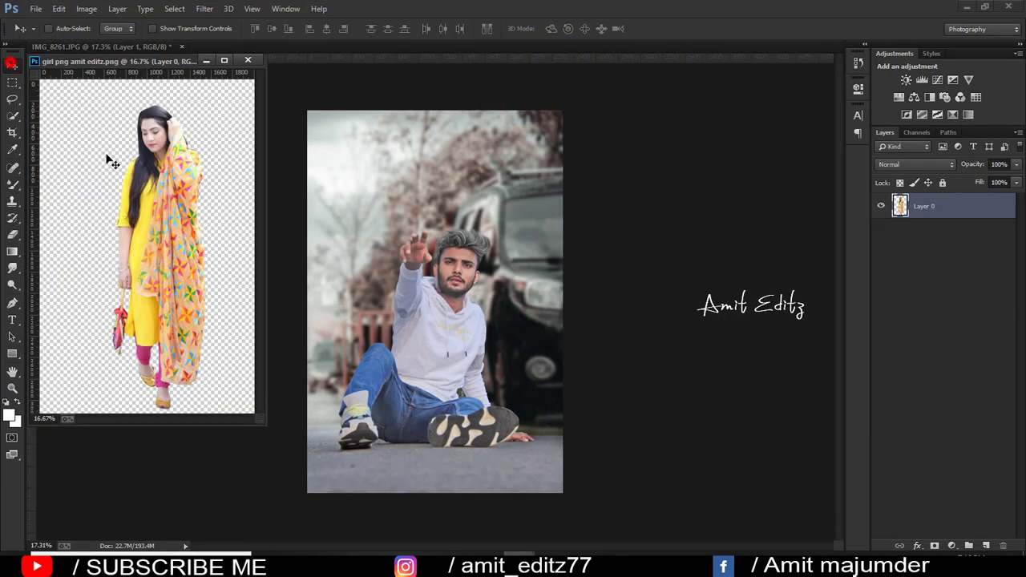
left_click_drag(172, 211, 460, 327)
left_click(248, 60)
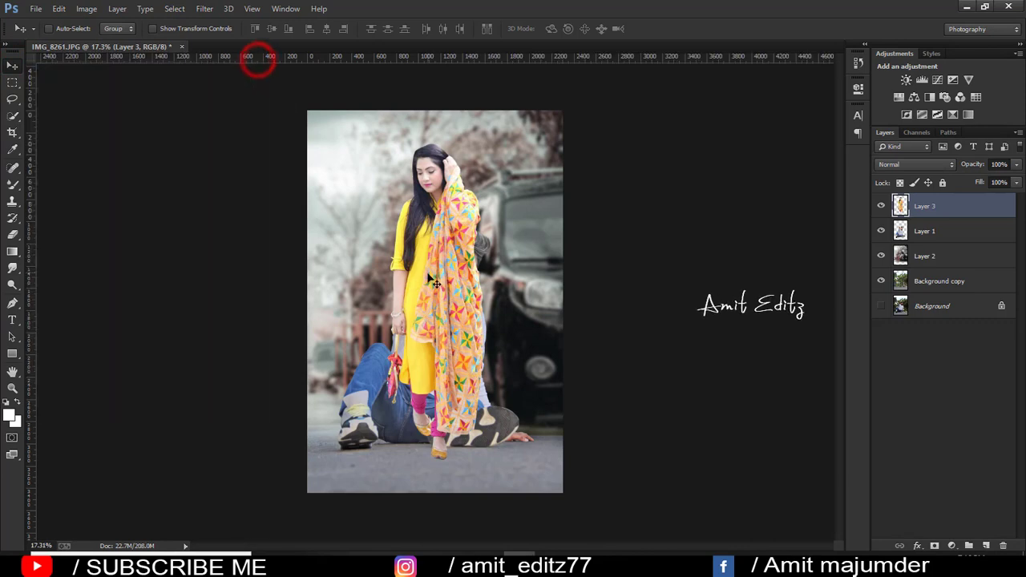
Step: Free-transform Layer 3: enlarge the girl, flip her horizontally, and move her left
key("ctrl+t")
key("ctrl+t")
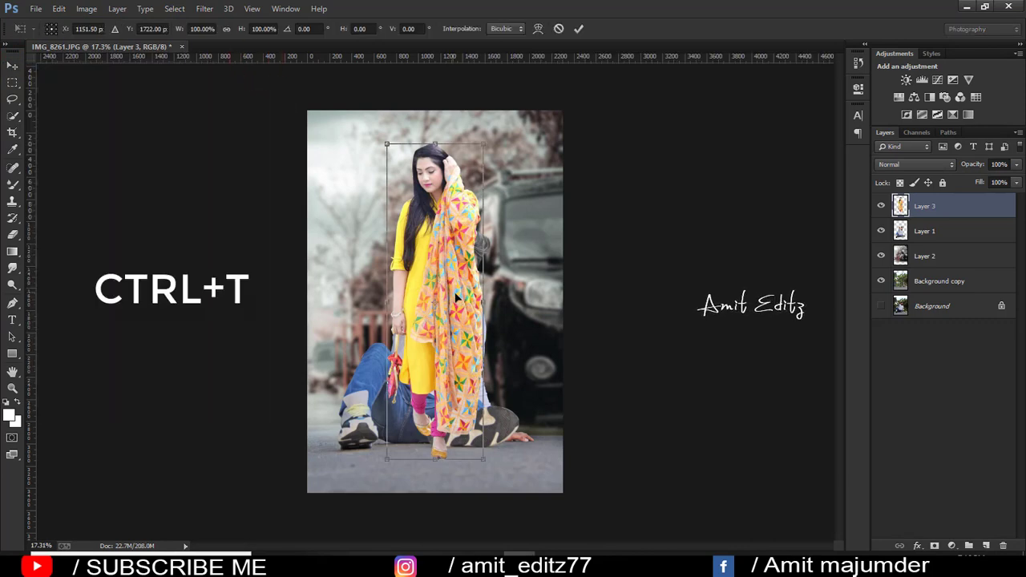
scroll(437, 311, "down", 1)
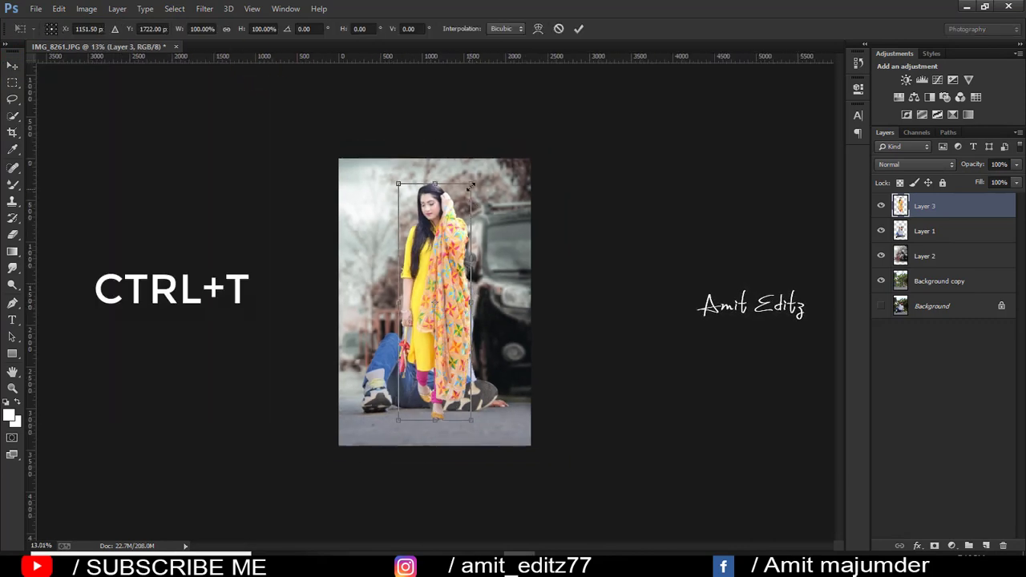
left_click_drag(471, 186, 481, 149)
right_click(447, 264)
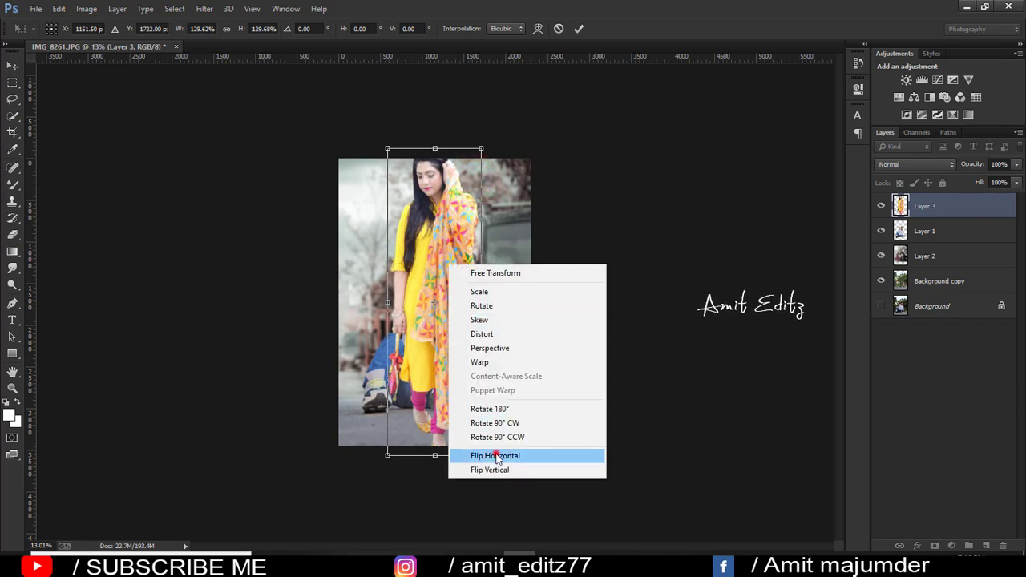
left_click(498, 456)
left_click_drag(480, 388, 464, 375)
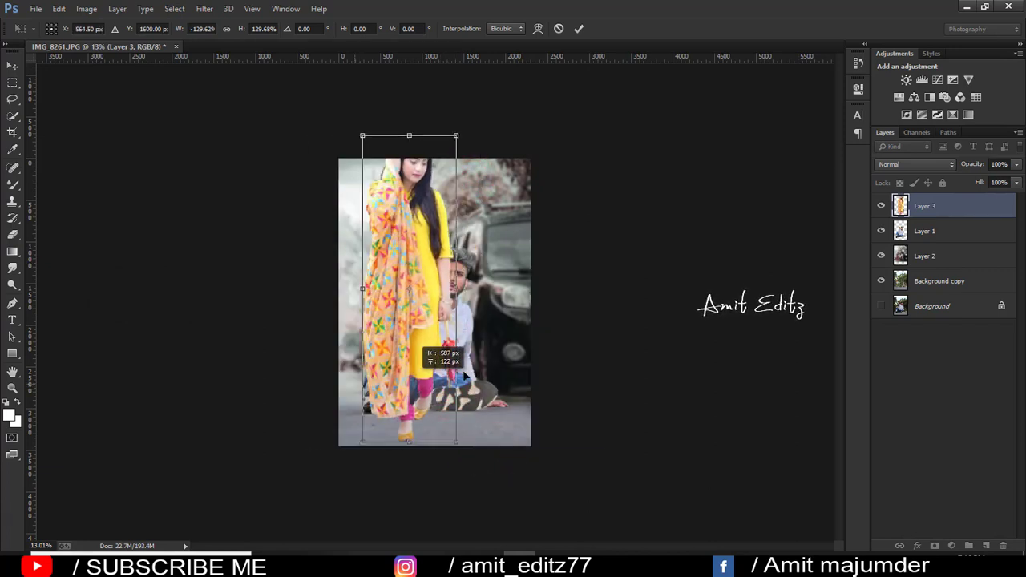
left_click_drag(463, 374, 396, 361)
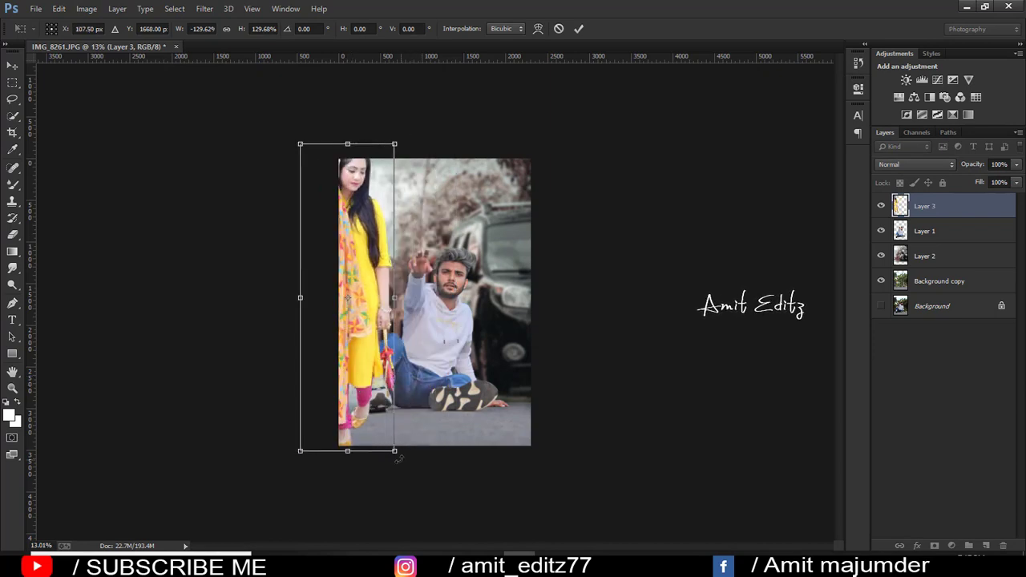
left_click_drag(394, 450, 343, 454)
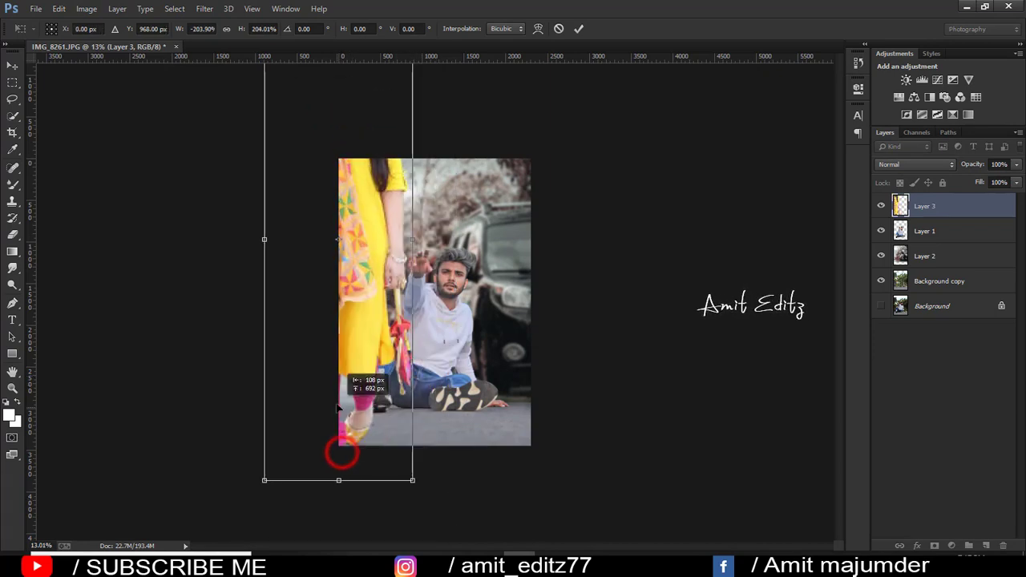
scroll(417, 423, "up", 4)
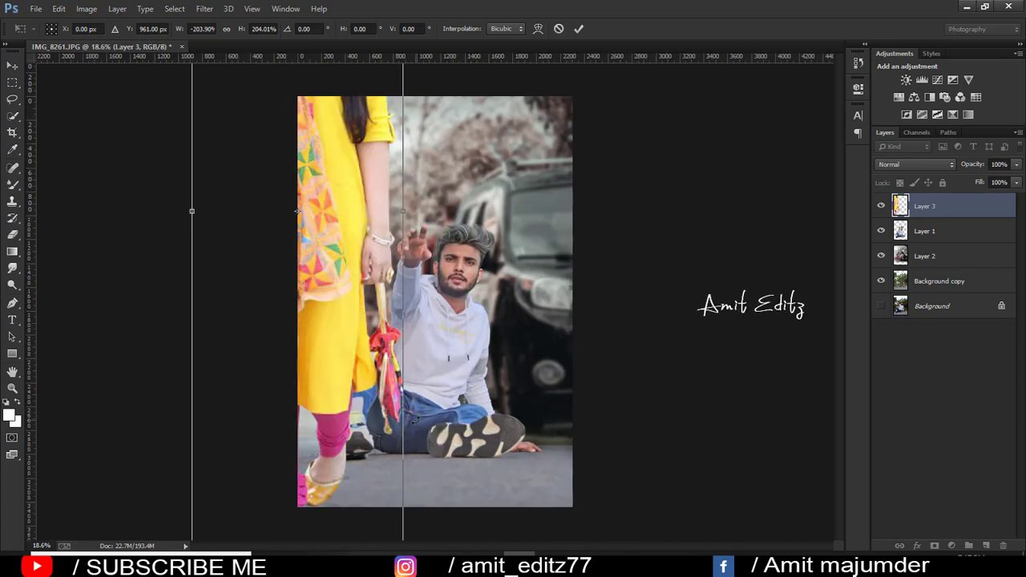
scroll(414, 439, "down", 2)
left_click_drag(415, 470, 410, 453)
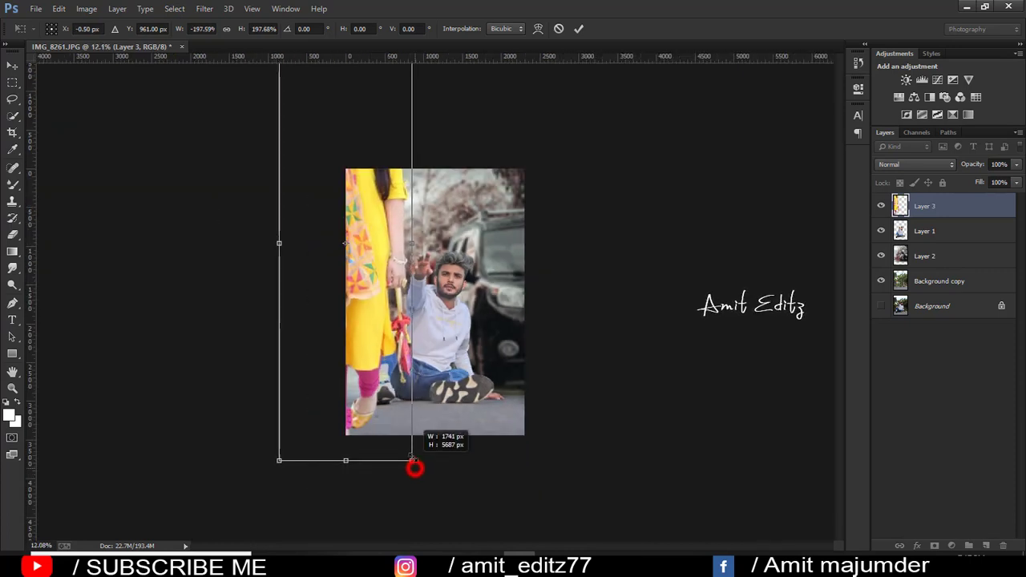
left_click_drag(367, 419, 382, 403)
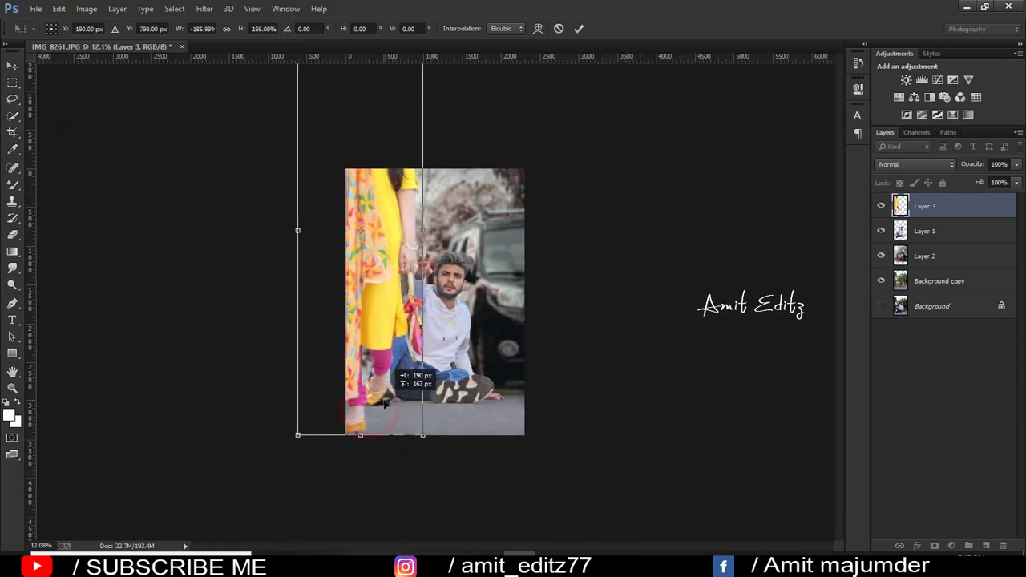
Step: Settle the girl mirrored at about 226% along the canvas's left edge
right_click(348, 345)
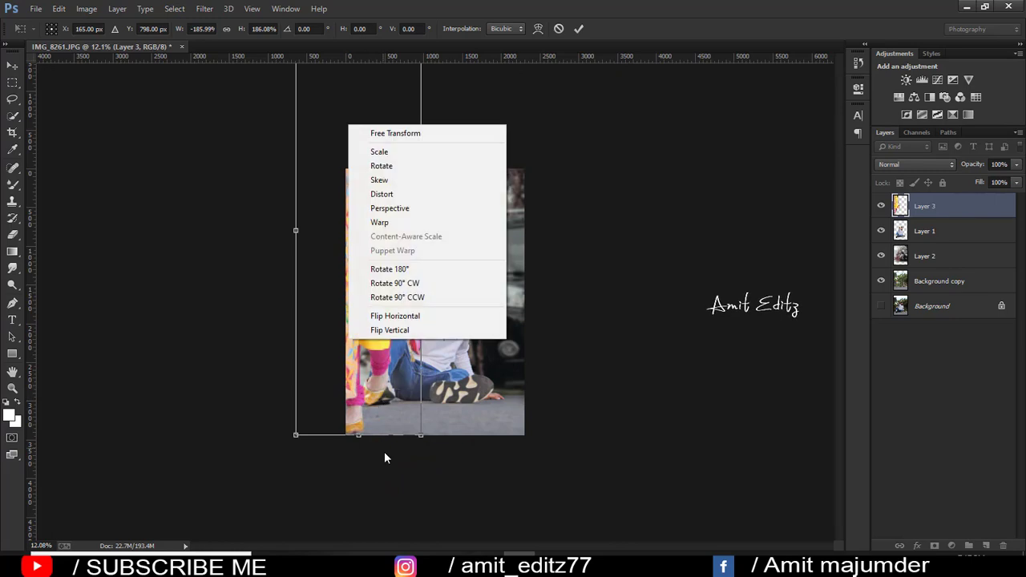
left_click(398, 314)
left_click_drag(381, 344, 390, 344)
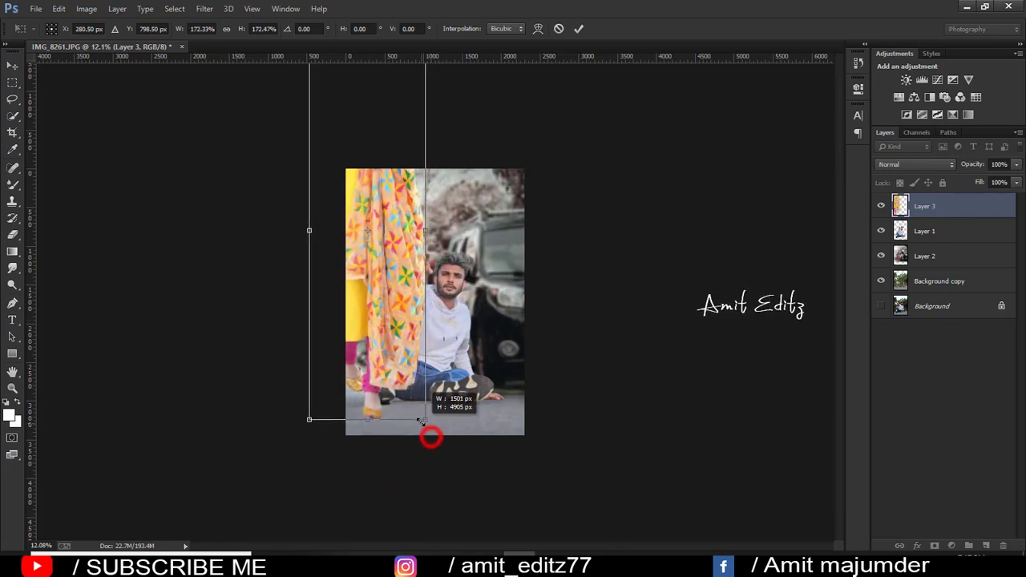
left_click_drag(431, 436, 418, 448)
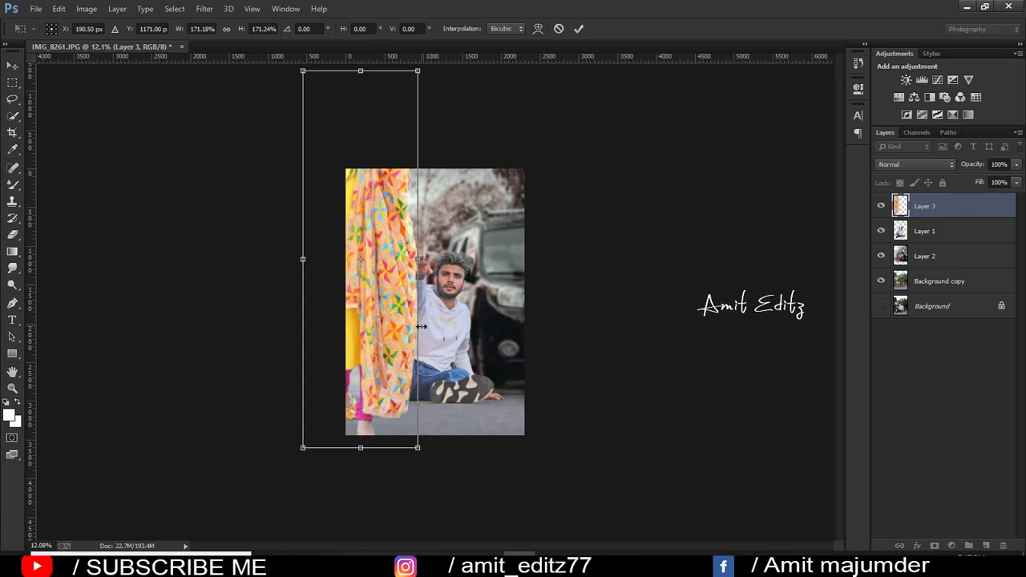
left_click_drag(433, 326, 546, 315)
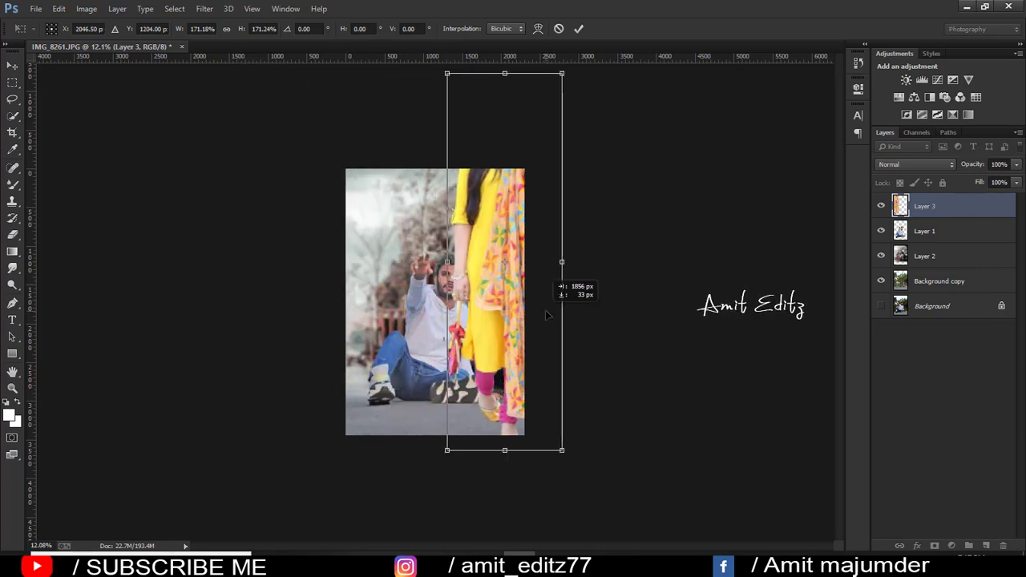
left_click_drag(546, 315, 414, 311)
right_click(374, 263)
left_click(419, 459)
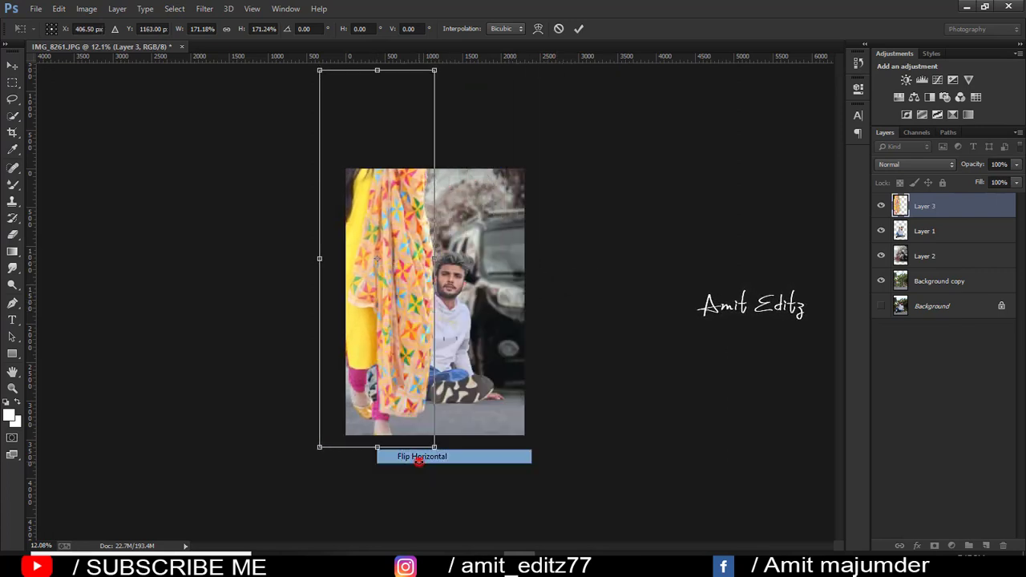
mouse_move(434, 449)
left_mouse_down()
mouse_move(417, 425)
mouse_move(382, 421)
mouse_move(445, 462)
mouse_move(402, 405)
mouse_move(386, 405)
mouse_move(385, 428)
mouse_move(405, 422)
mouse_move(407, 401)
left_mouse_up()
scroll(347, 304, "up", 2)
scroll(388, 453, "down", 2)
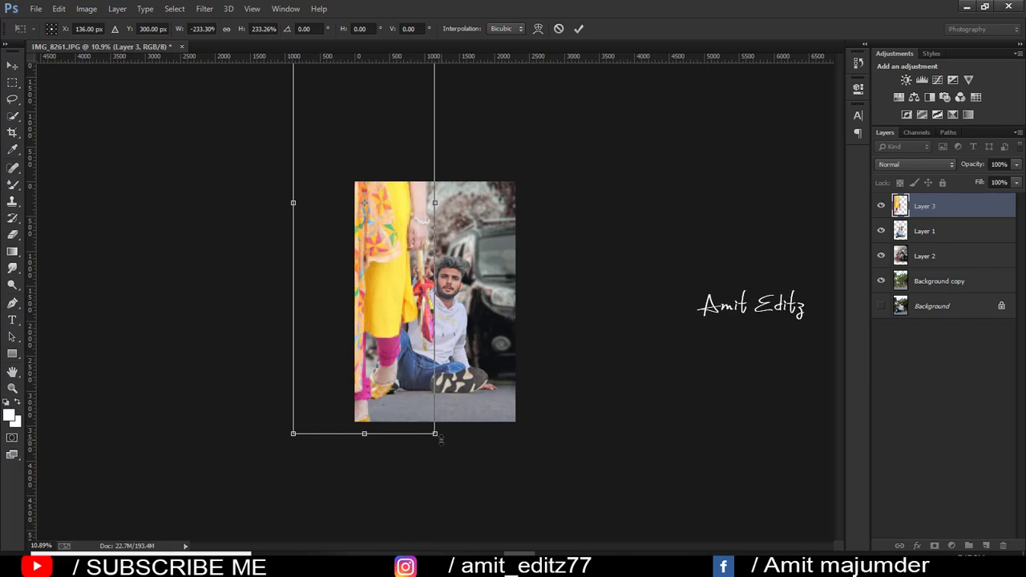
left_click_drag(435, 433, 424, 421)
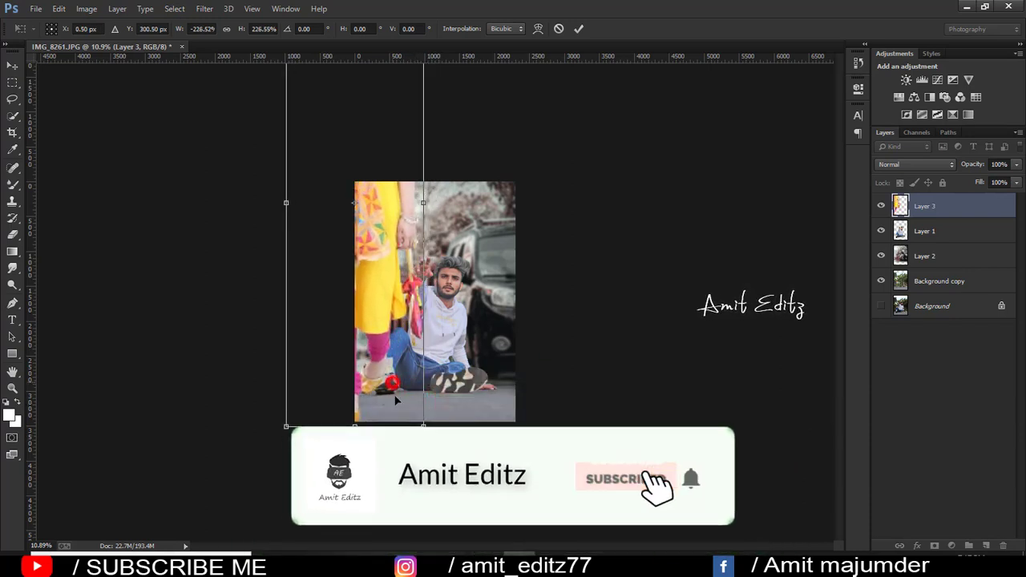
mouse_move(414, 394)
left_mouse_down()
mouse_move(395, 402)
mouse_move(383, 459)
left_mouse_up()
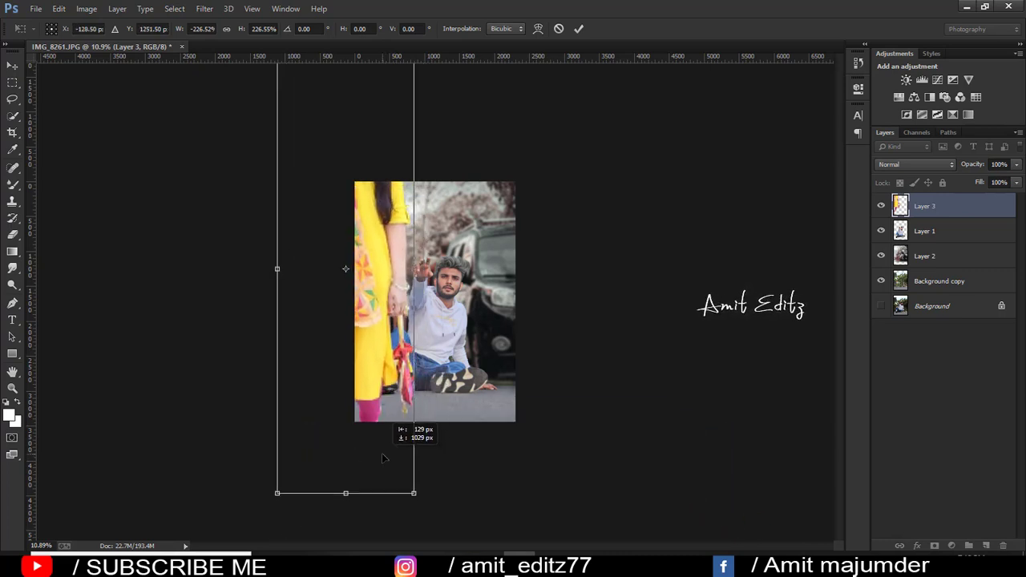
scroll(417, 369, "up", 5)
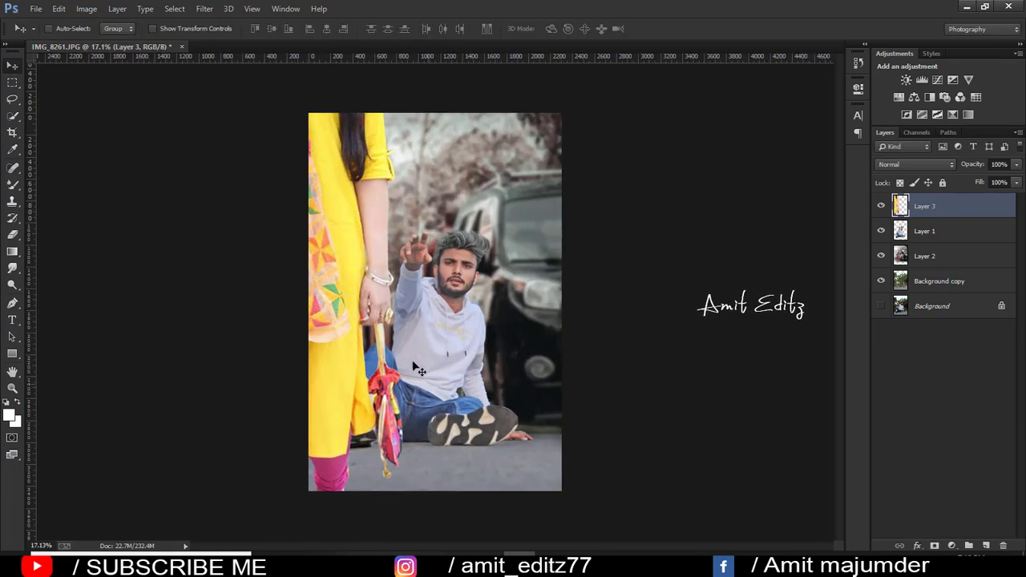
Step: Blur the girl on Layer 3 with a 30.5-pixel Gaussian Blur
left_click(204, 9)
mouse_move(211, 162)
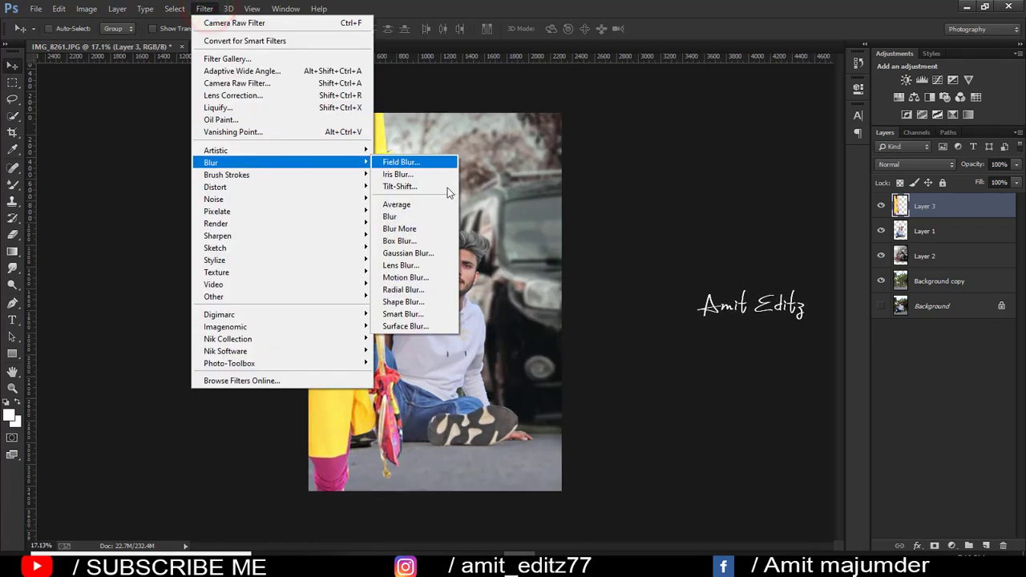
left_click(436, 255)
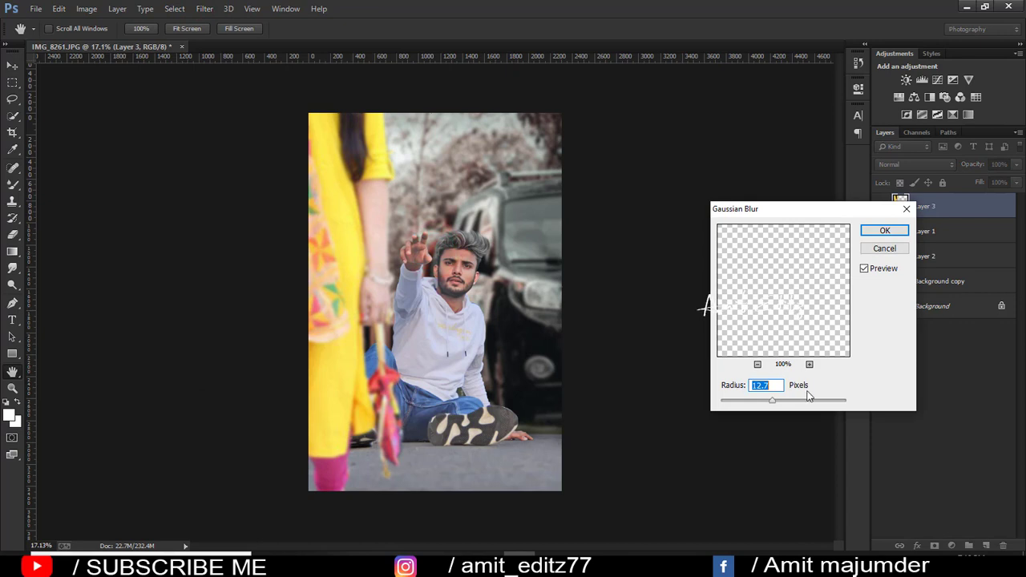
left_click_drag(788, 405, 788, 406)
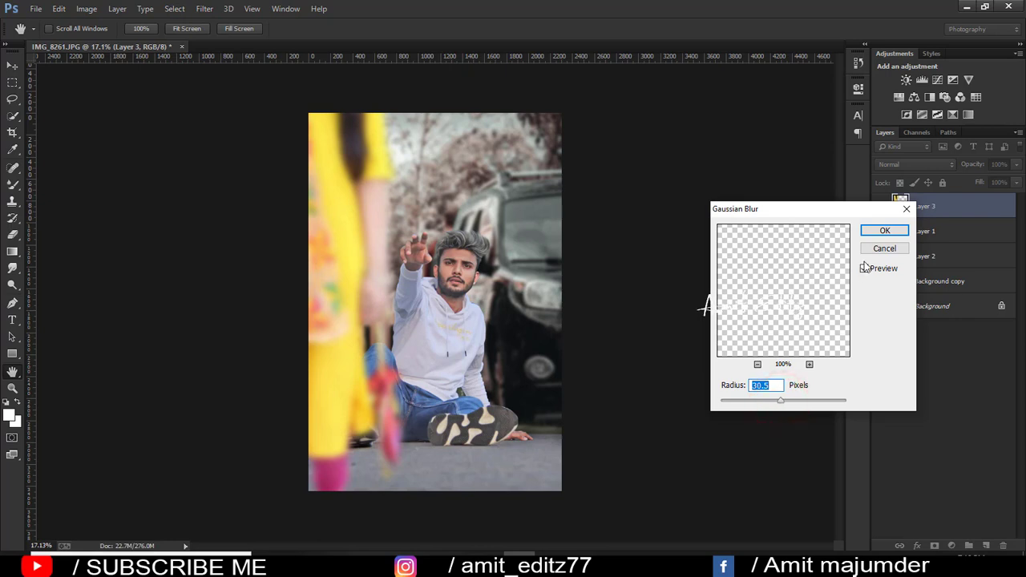
left_click(882, 230)
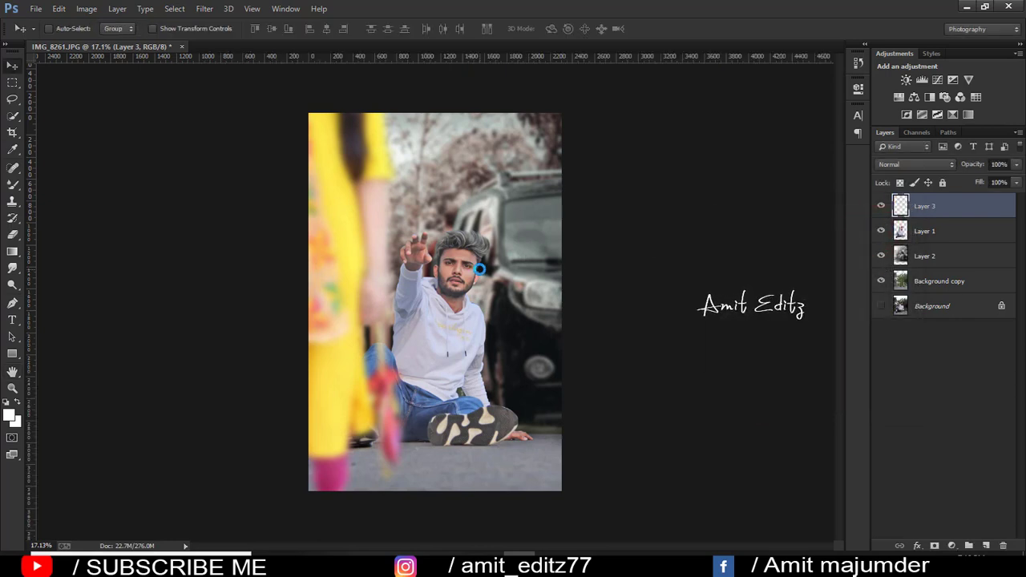
Step: Shift the blurred girl left and stamp all visible layers into new Layer 4
scroll(479, 271, "up", 2)
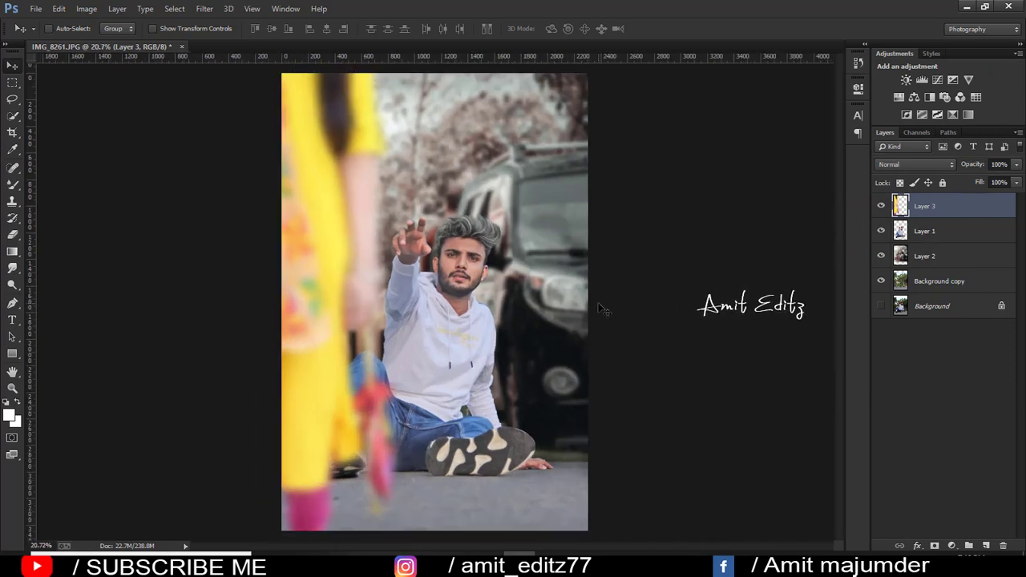
scroll(603, 309, "down", 4)
scroll(602, 310, "up", 3)
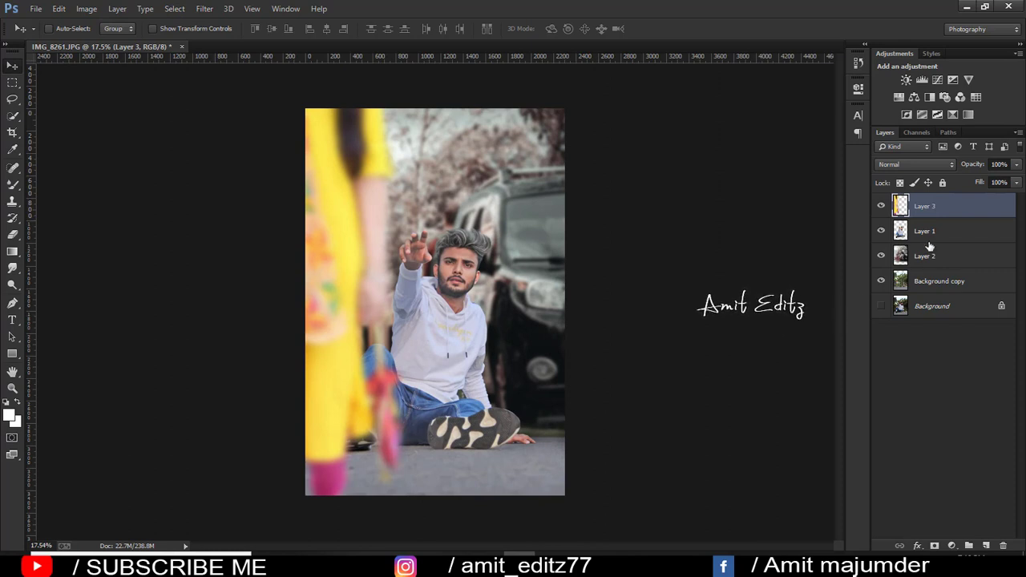
left_click_drag(377, 352, 350, 343)
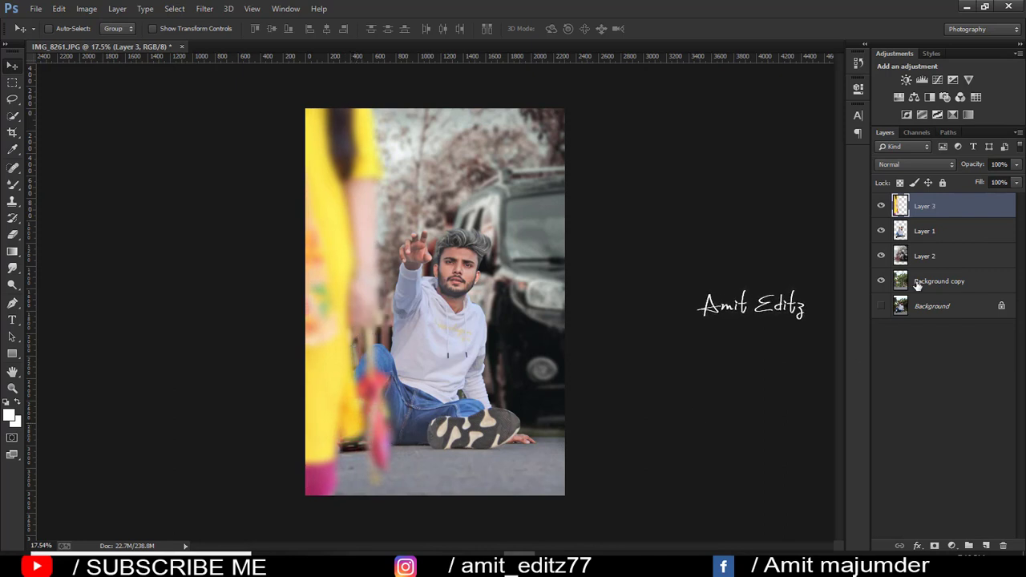
key("ctrl+shift+alt+e")
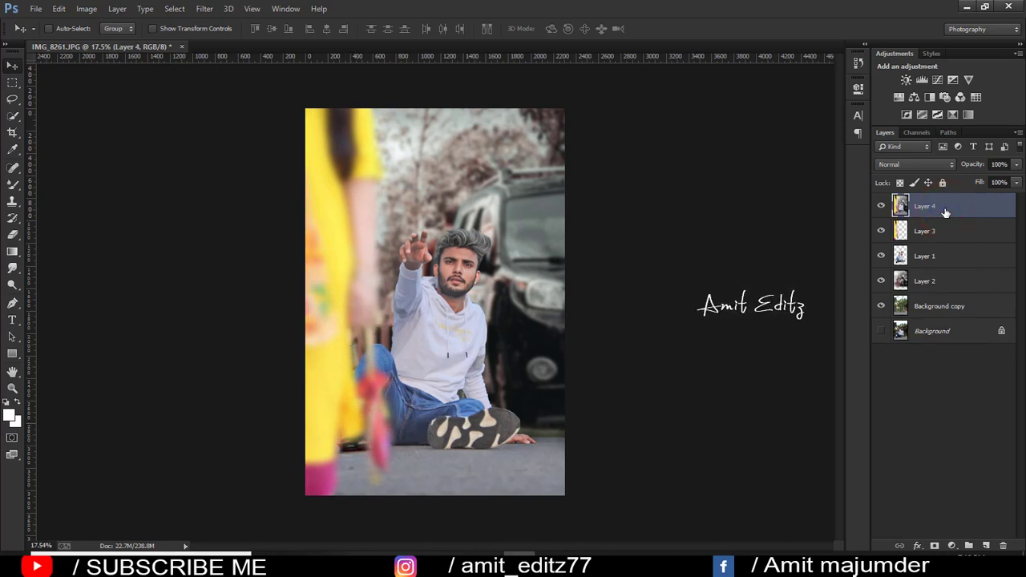
Step: Crop the photo and duplicate Layer 4 as Layer 4 copy
left_click(12, 133)
double_click(316, 230)
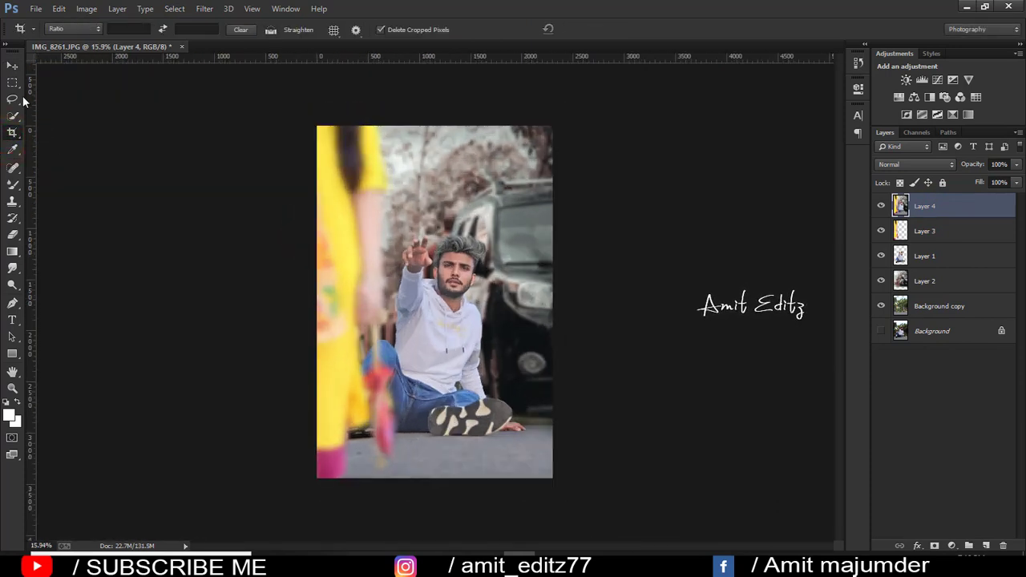
left_click(12, 66)
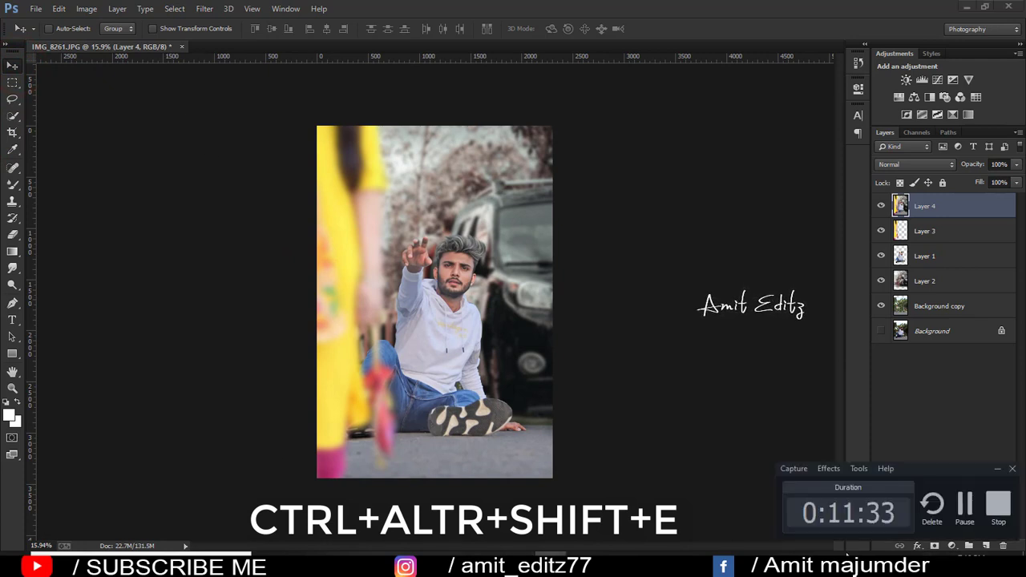
left_click(678, 330)
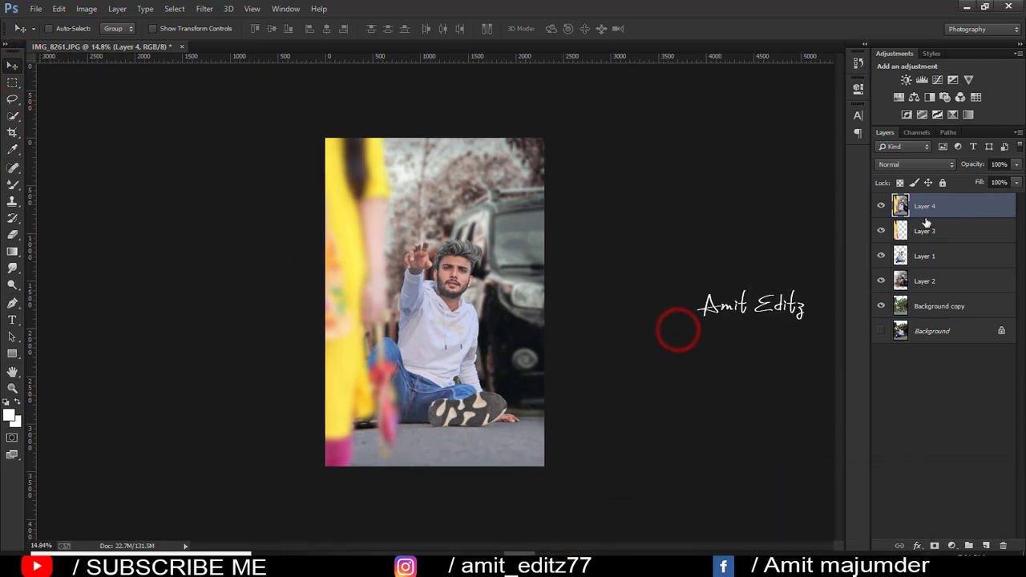
mouse_move(948, 242)
left_mouse_down()
mouse_move(994, 484)
mouse_move(986, 545)
left_mouse_up()
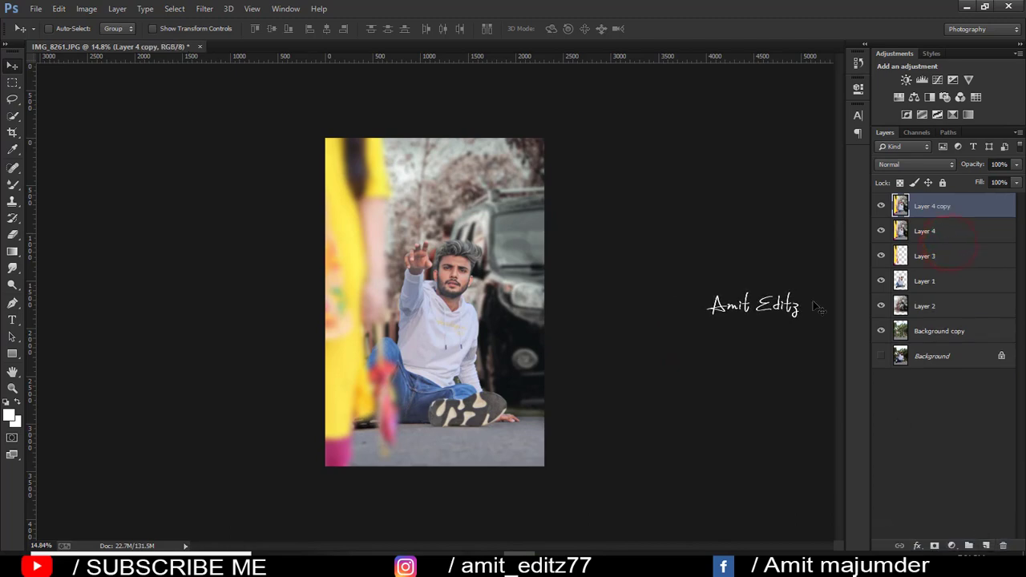
left_click(205, 8)
Step: In Camera Raw on Layer 4 copy, set Contrast +8, Whites -30, Shadows +7, Blacks -13
left_click(219, 83)
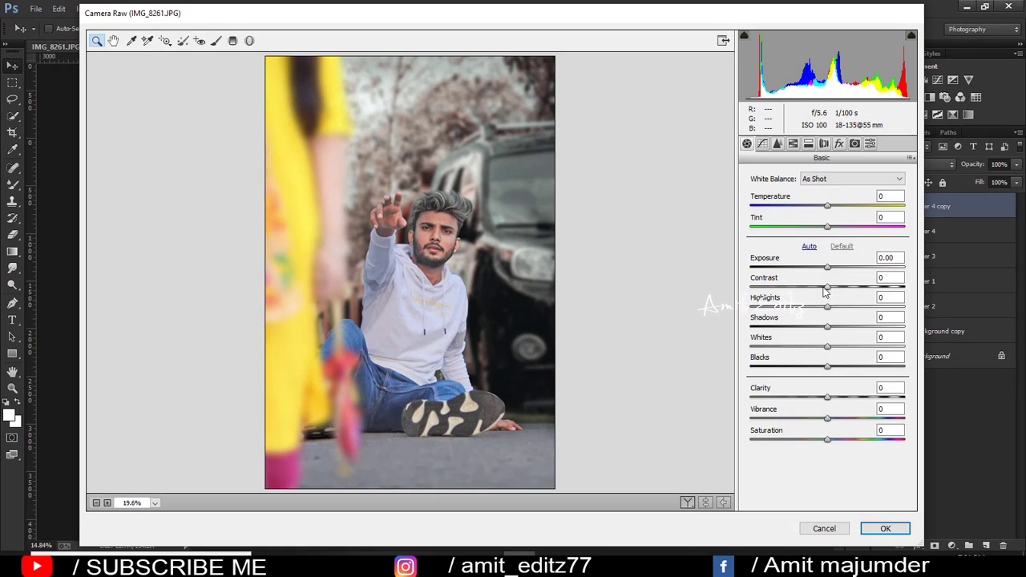
left_click_drag(826, 287, 834, 291)
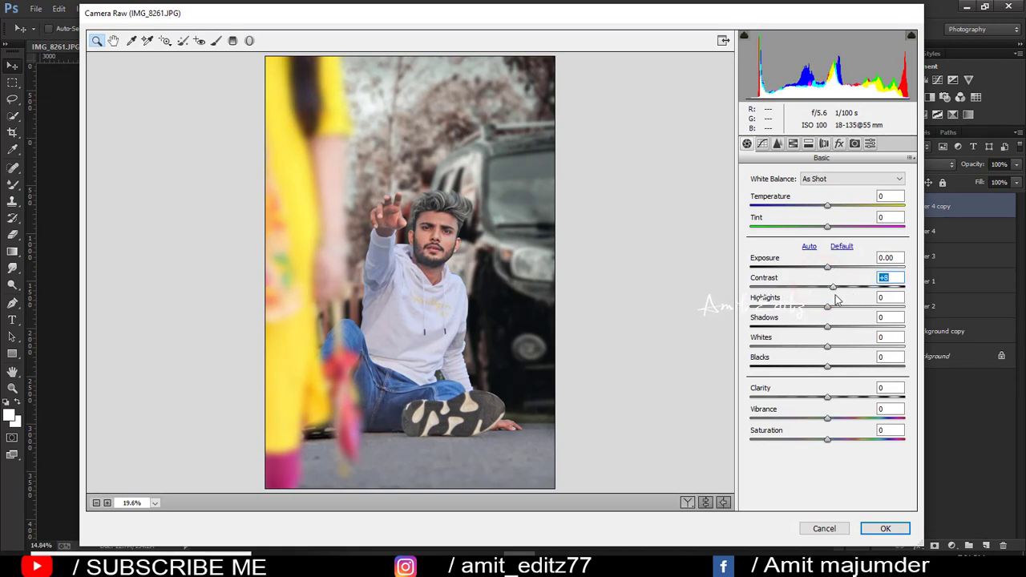
left_click_drag(831, 345, 806, 354)
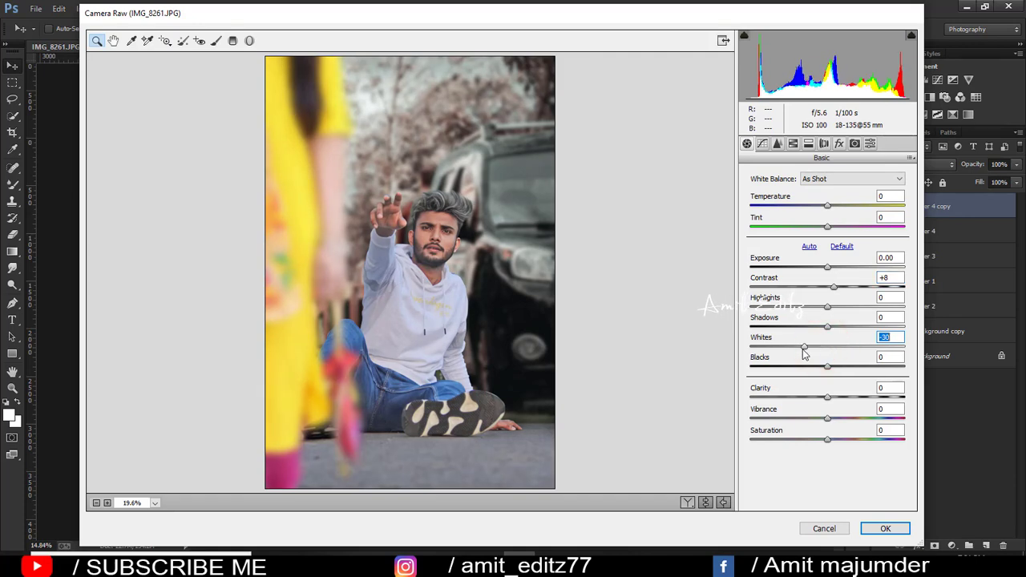
left_click_drag(854, 332, 833, 328)
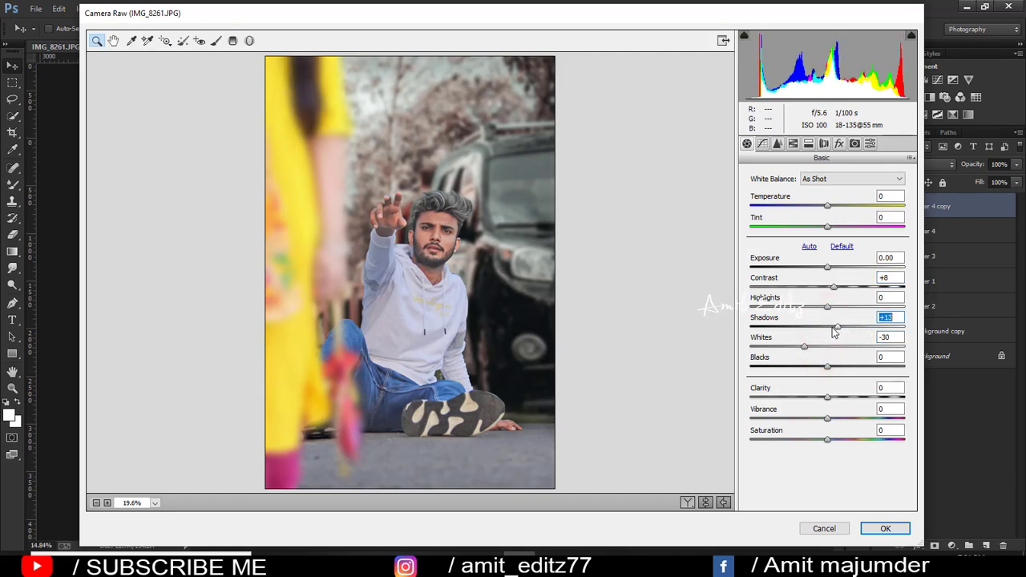
mouse_move(827, 367)
left_mouse_down()
mouse_move(817, 368)
mouse_move(829, 396)
left_mouse_up()
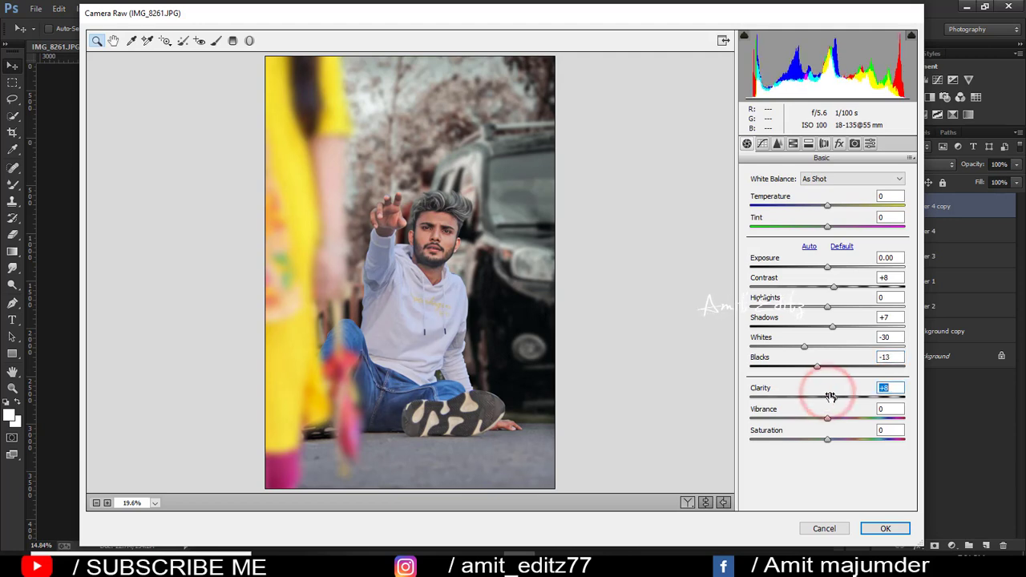
Step: Brighten the Oranges luminance and add a -6 post-crop vignette
left_click(794, 144)
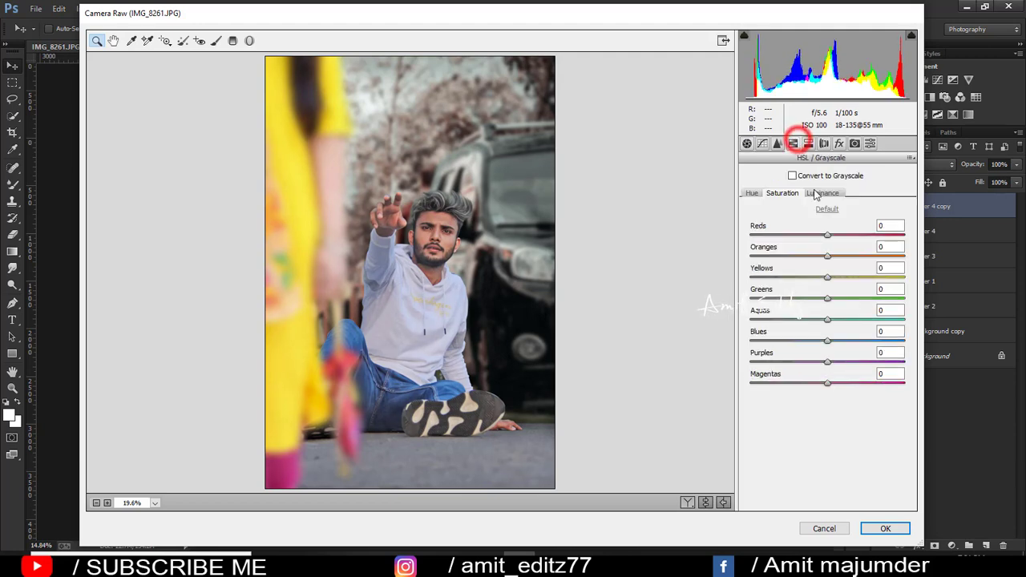
left_click(823, 194)
left_click_drag(827, 256, 837, 256)
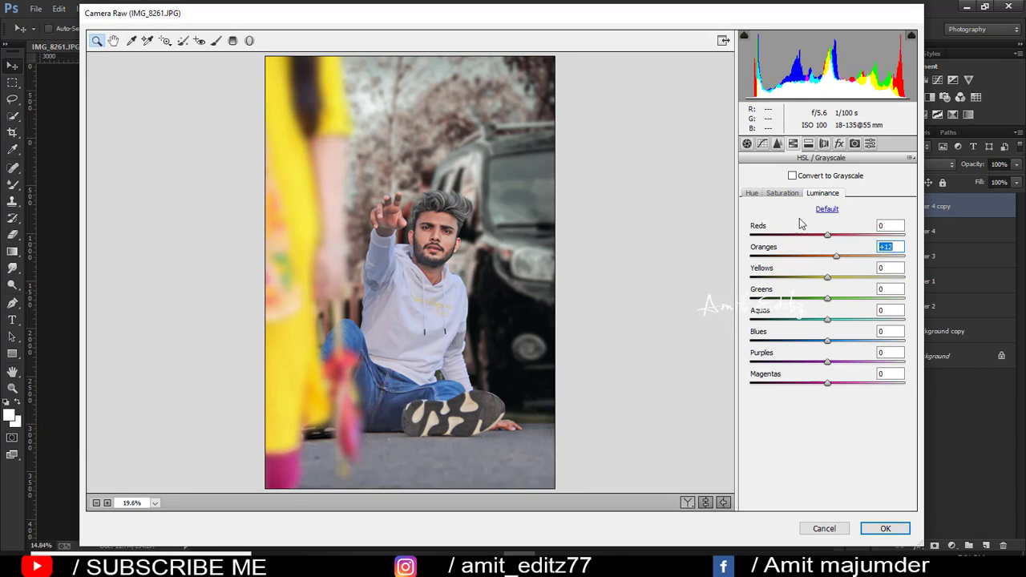
left_click(839, 144)
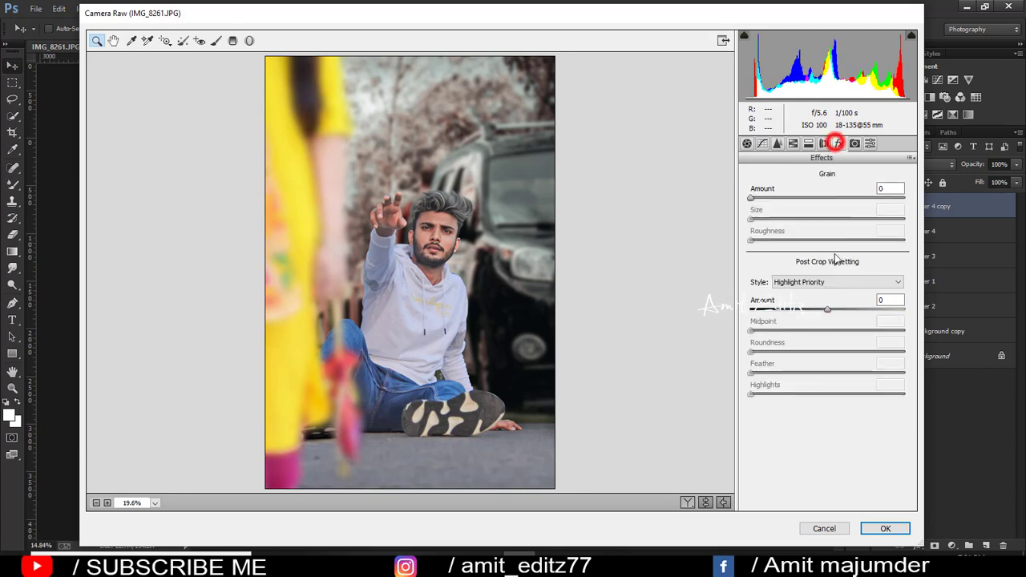
mouse_move(827, 308)
left_mouse_down()
mouse_move(811, 303)
mouse_move(822, 310)
left_mouse_up()
left_click(826, 332)
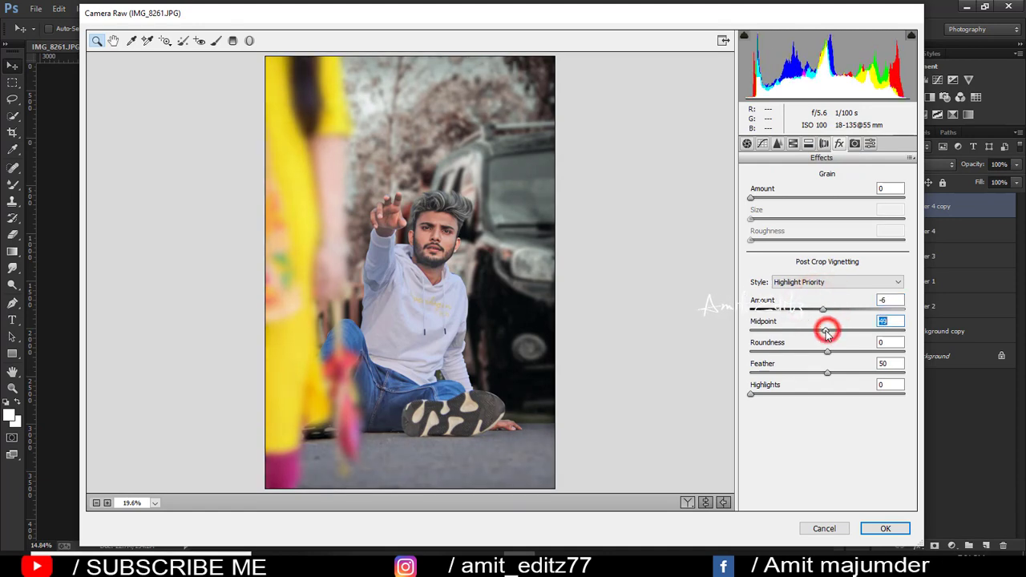
Step: Set calibration Blue Primary hue -11, Green Primary saturation -3 and Red Primary hue -12
left_click(854, 143)
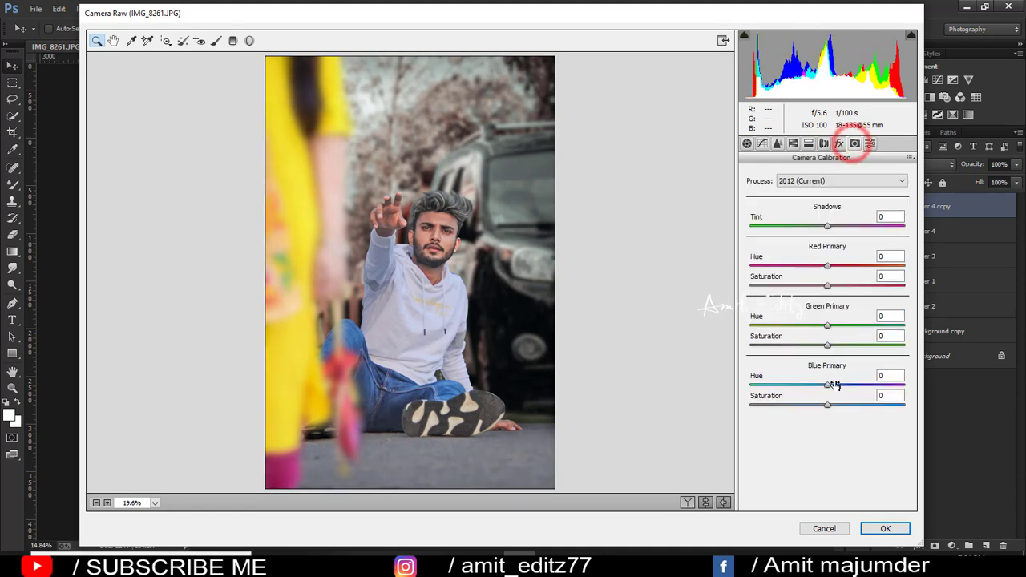
mouse_move(830, 385)
left_mouse_down()
mouse_move(804, 389)
mouse_move(818, 392)
left_mouse_up()
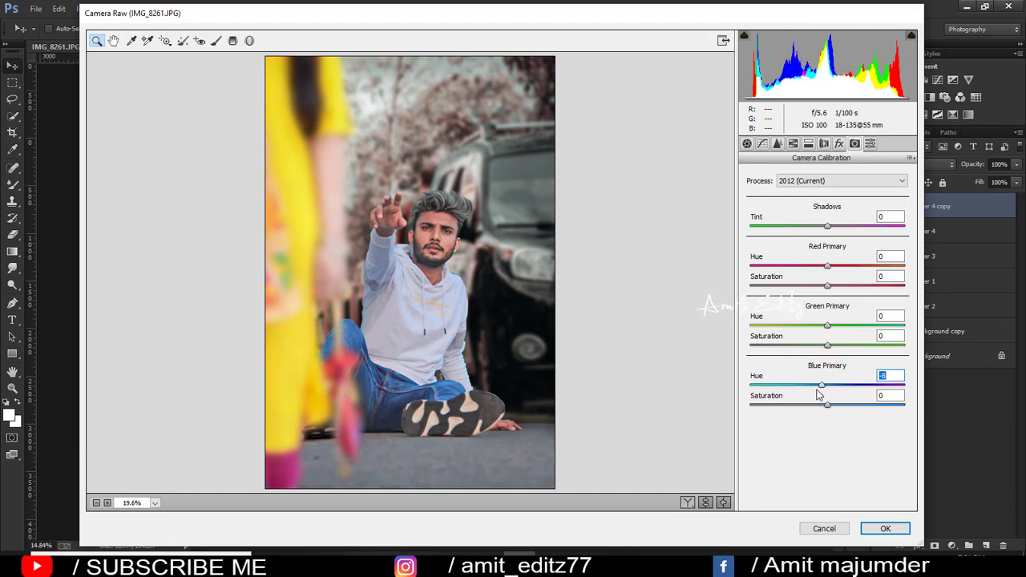
left_click_drag(806, 346, 824, 351)
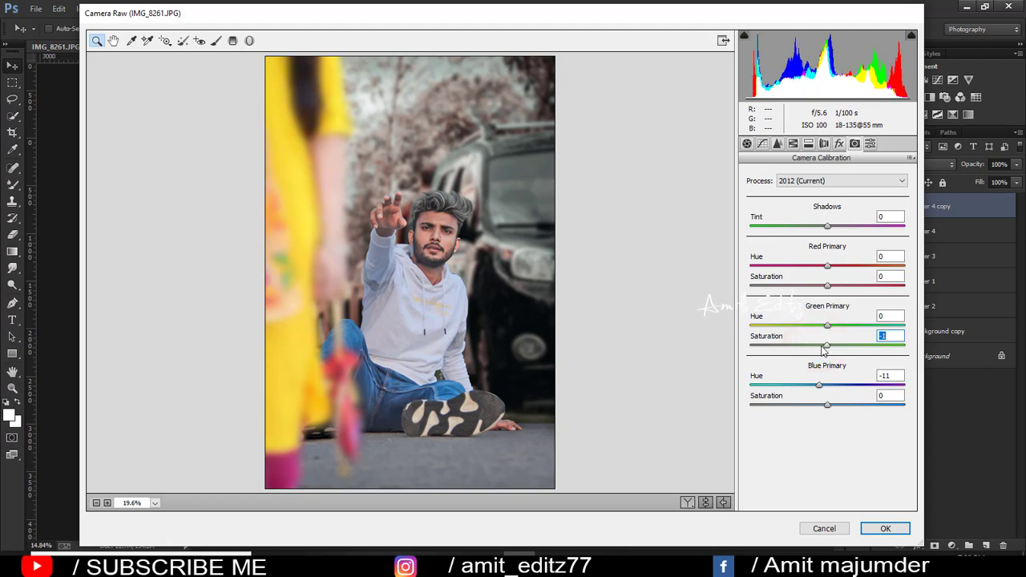
mouse_move(831, 271)
left_mouse_down()
mouse_move(853, 275)
mouse_move(810, 268)
left_mouse_up()
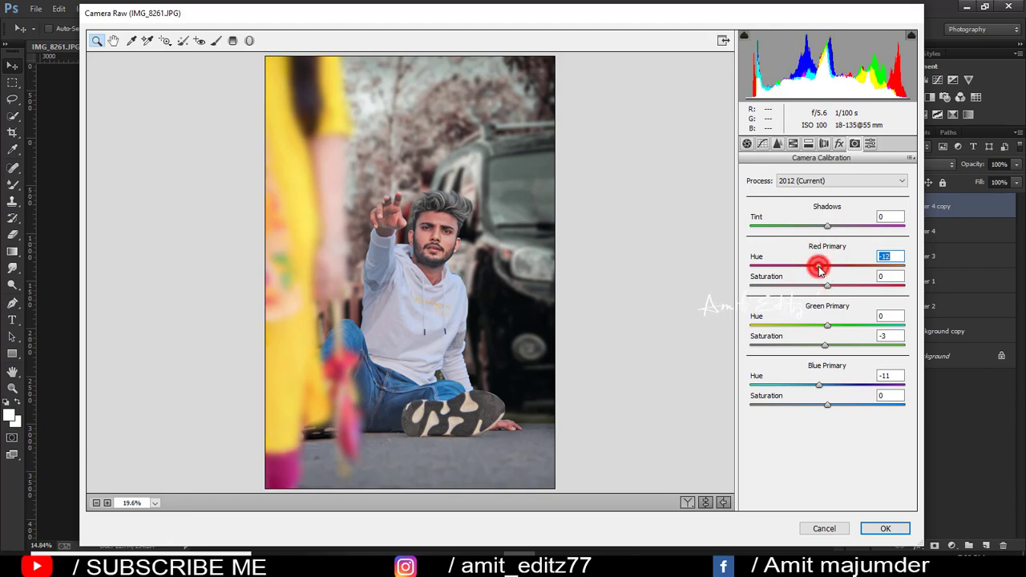
left_click(793, 144)
Step: Desaturate and brighten the Oranges, and shift Blues hue to -38 for teal jeans
left_click(781, 193)
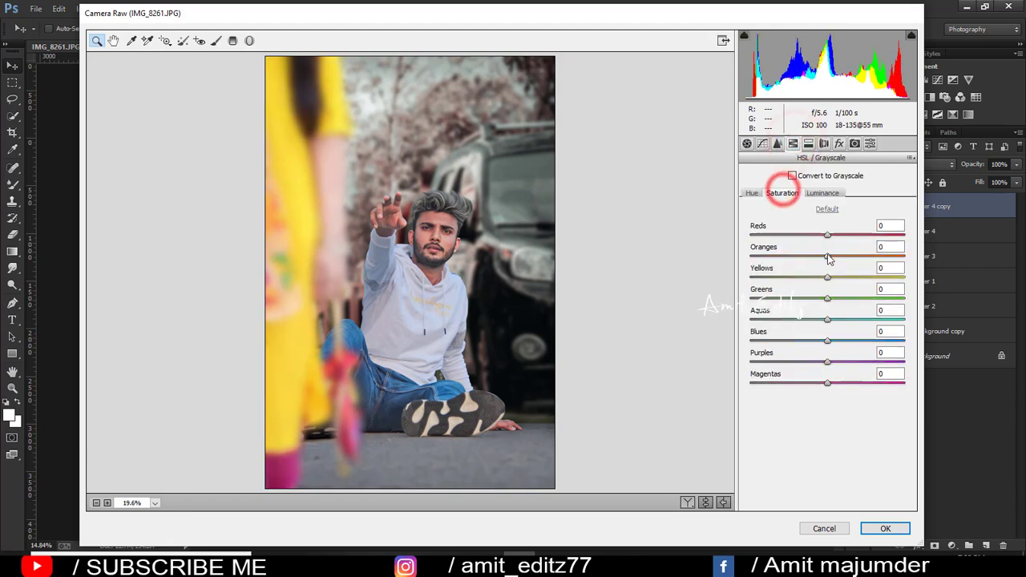
mouse_move(829, 257)
left_mouse_down()
mouse_move(787, 255)
mouse_move(831, 266)
left_mouse_up()
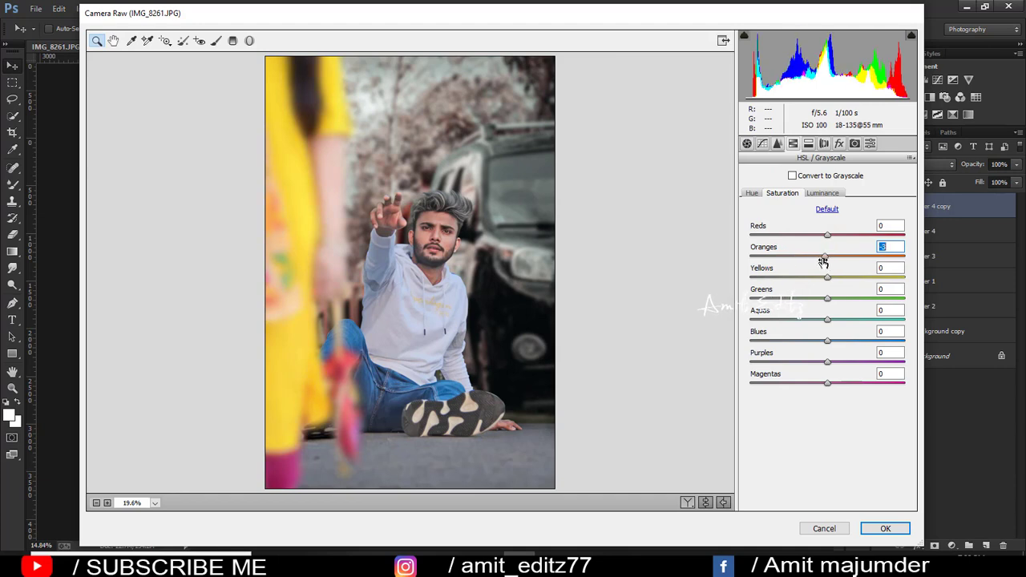
left_click(826, 194)
left_click_drag(827, 256, 838, 256)
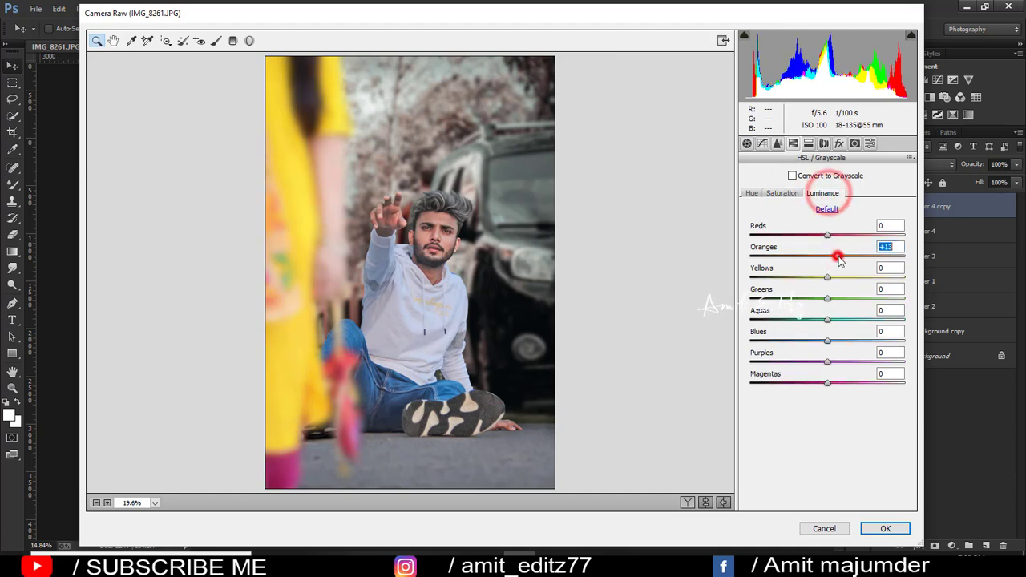
left_click(752, 193)
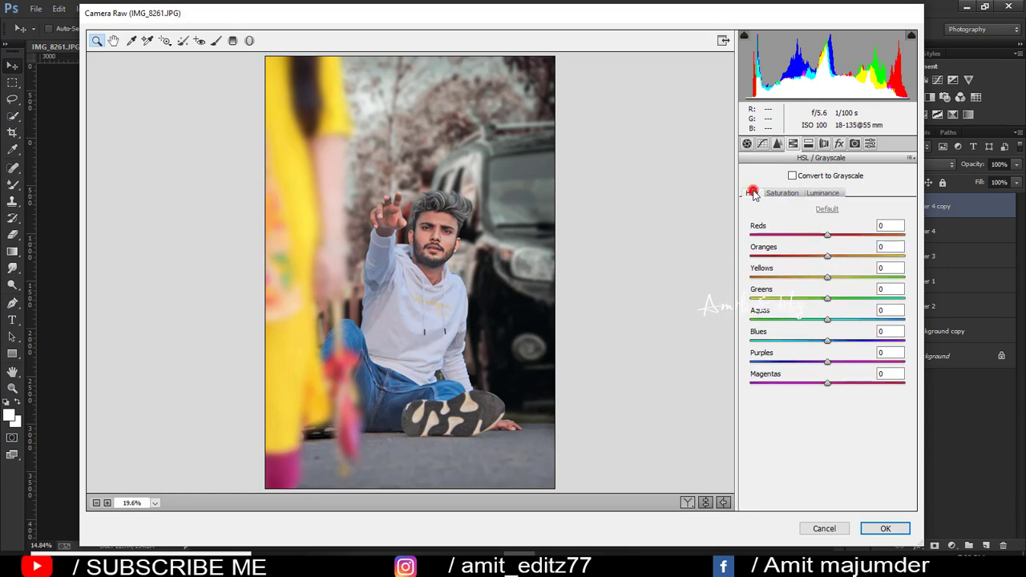
left_click_drag(829, 342, 799, 340)
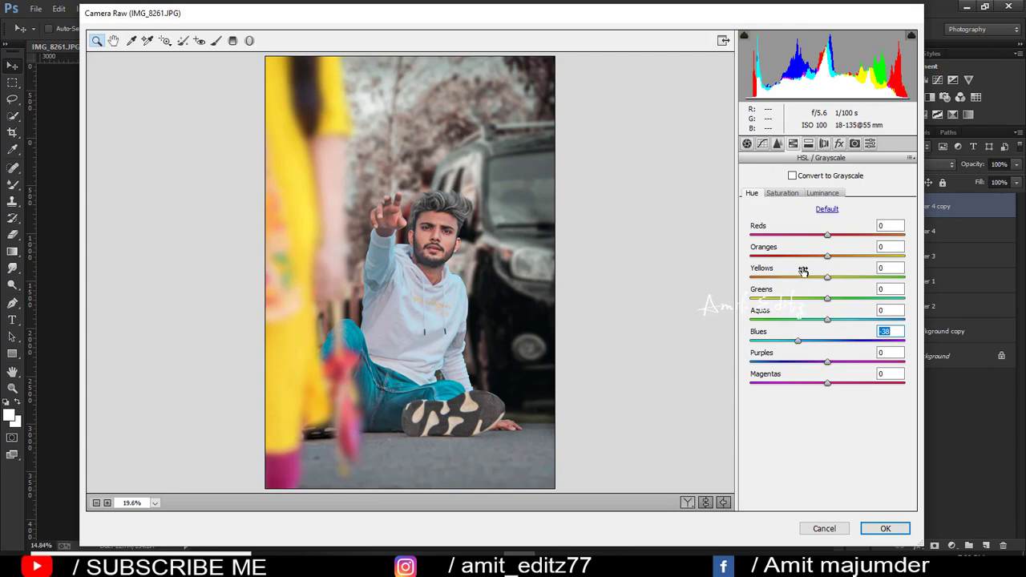
Step: Raise Shadows to +40 and adjust the Blacks level in Basic
left_click(748, 143)
left_click_drag(829, 327, 857, 326)
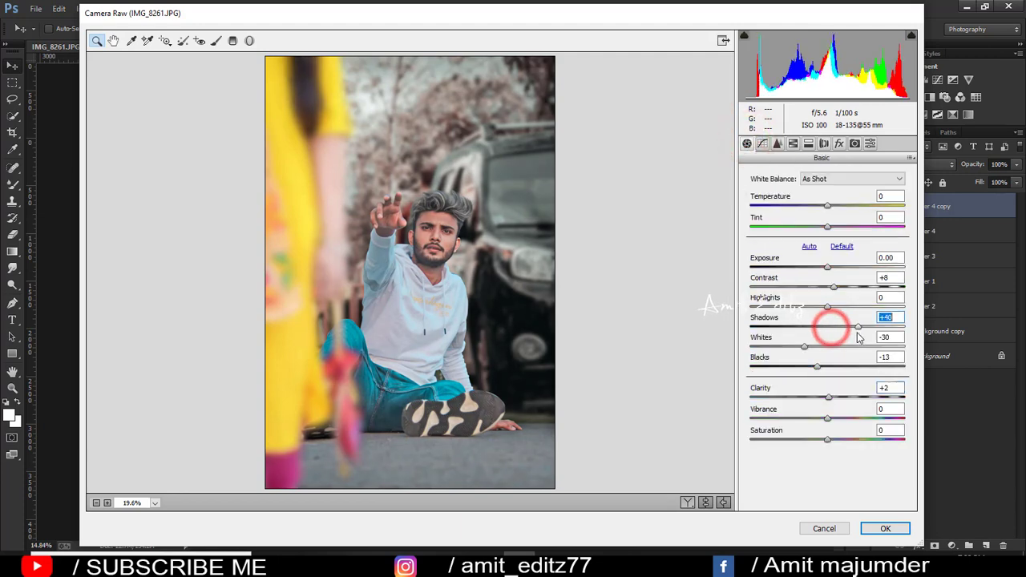
left_click_drag(815, 369, 811, 365)
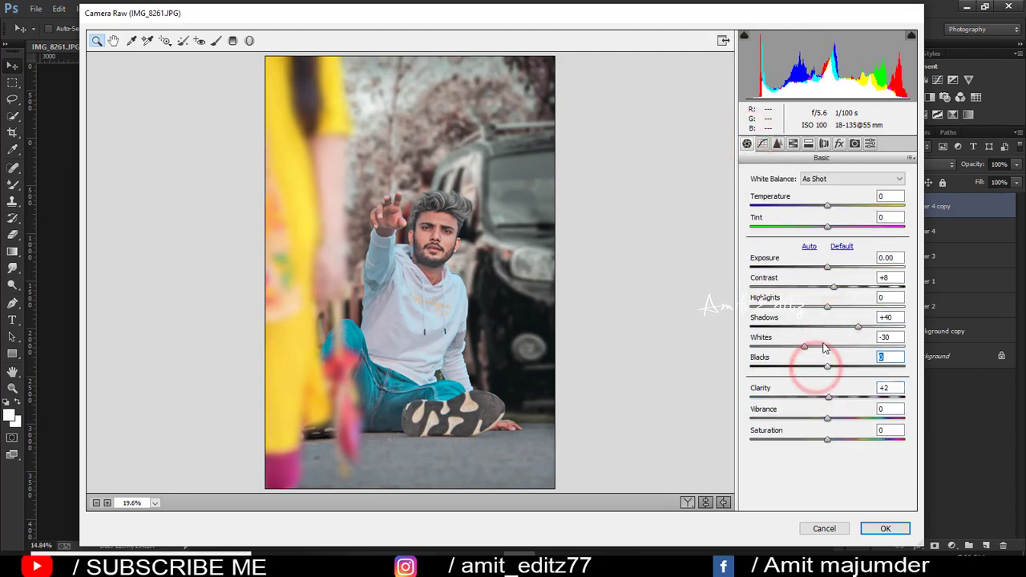
left_click(776, 143)
left_click(763, 143)
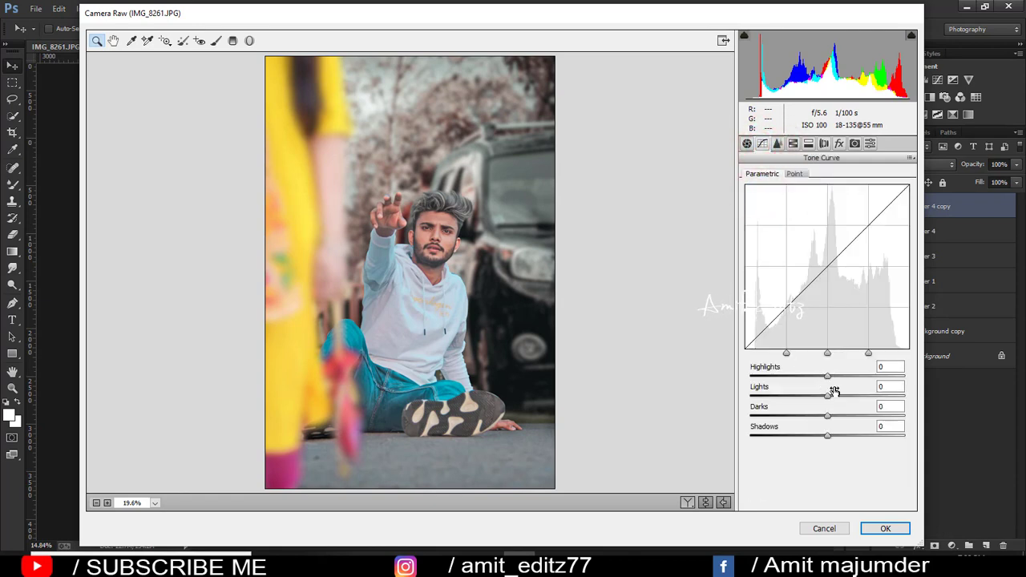
Step: Set the parametric tone curve Highlights to +14, keeping Shadows at zero
mouse_move(828, 376)
left_mouse_down()
mouse_move(866, 377)
mouse_move(834, 387)
mouse_move(839, 416)
mouse_move(806, 417)
mouse_move(826, 425)
mouse_move(802, 431)
mouse_move(853, 433)
mouse_move(827, 434)
left_mouse_up()
left_click(827, 436)
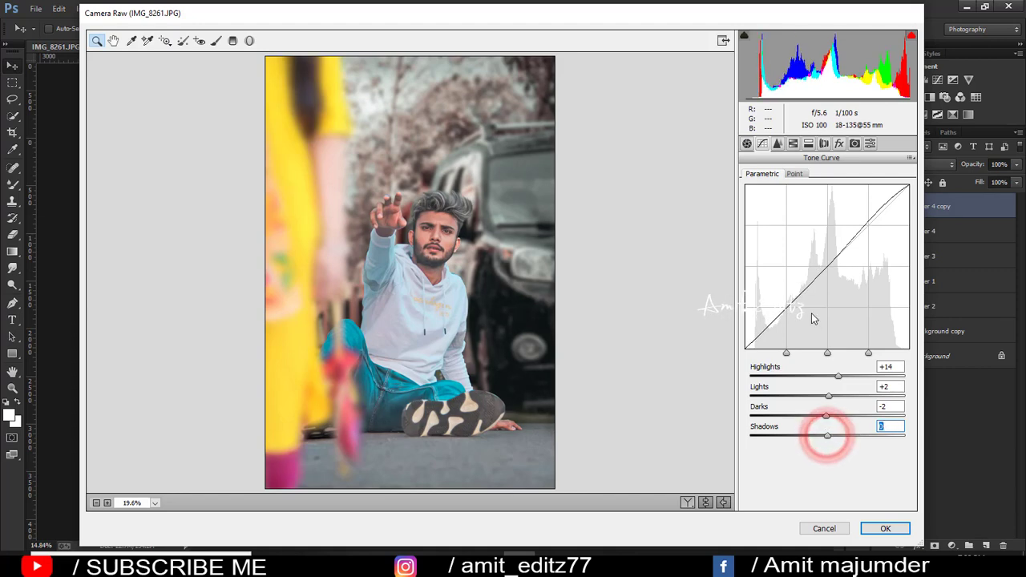
left_click(794, 173)
Step: Pull down the Red and Green point curves' highlight ends, lifting red shadows slightly
left_click(857, 213)
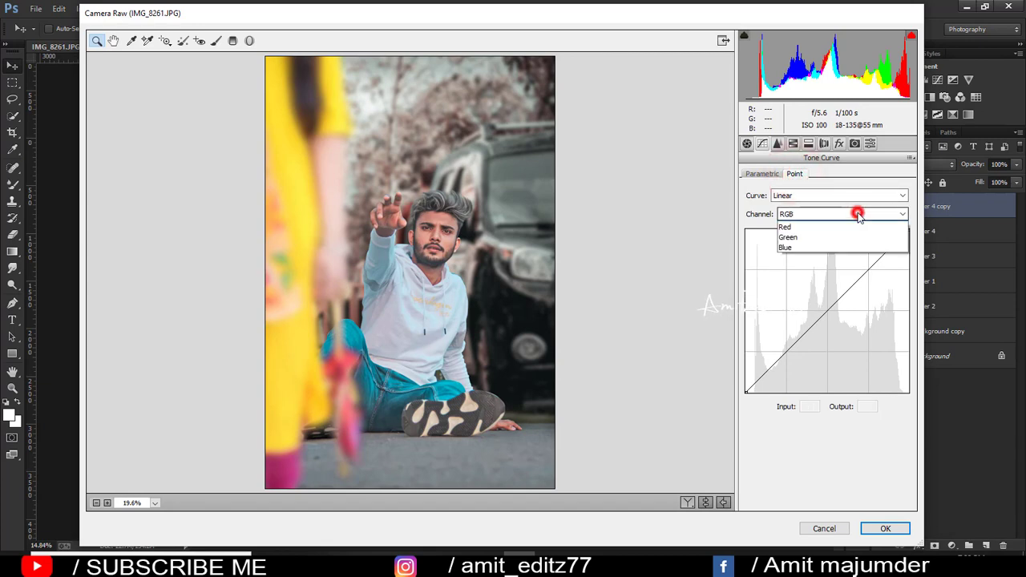
left_click(840, 237)
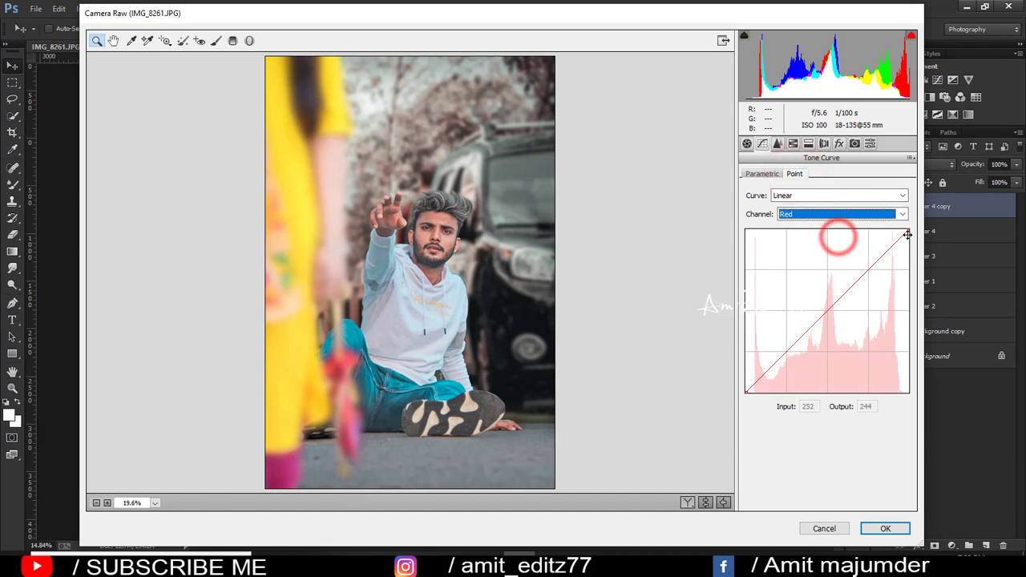
mouse_move(909, 230)
left_mouse_down()
mouse_move(909, 239)
mouse_move(919, 221)
left_mouse_up()
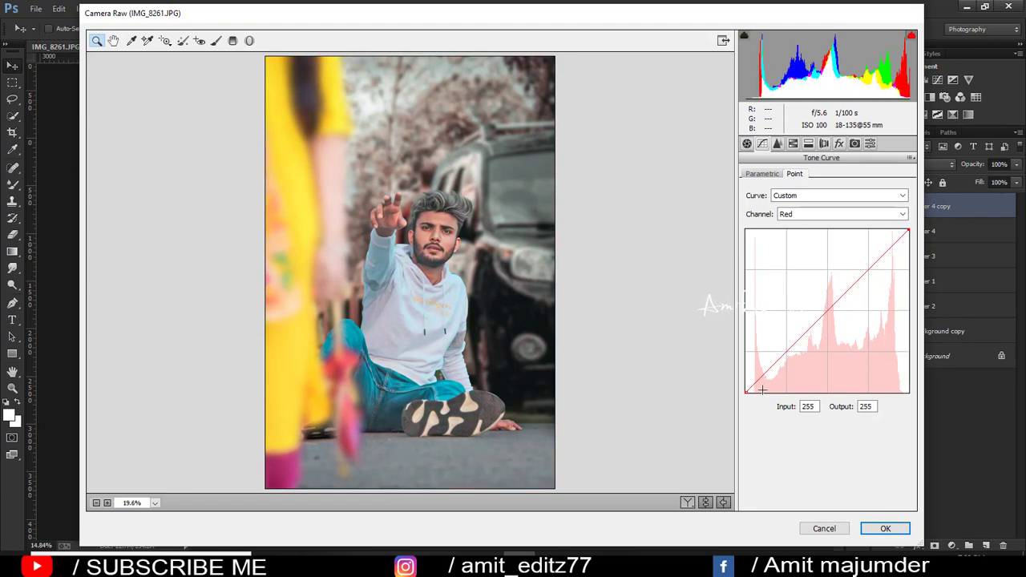
left_click_drag(746, 392, 749, 403)
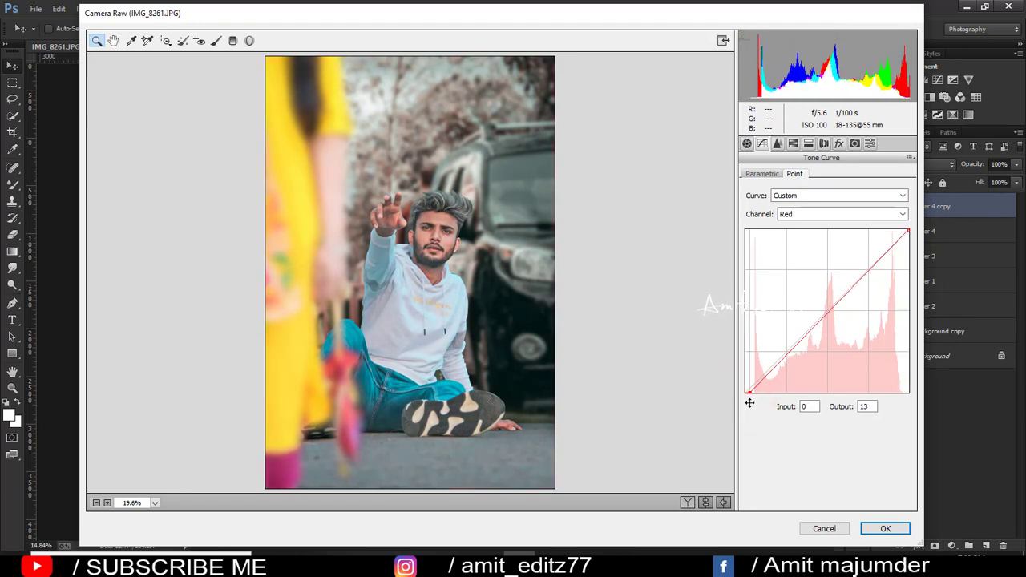
left_click(795, 214)
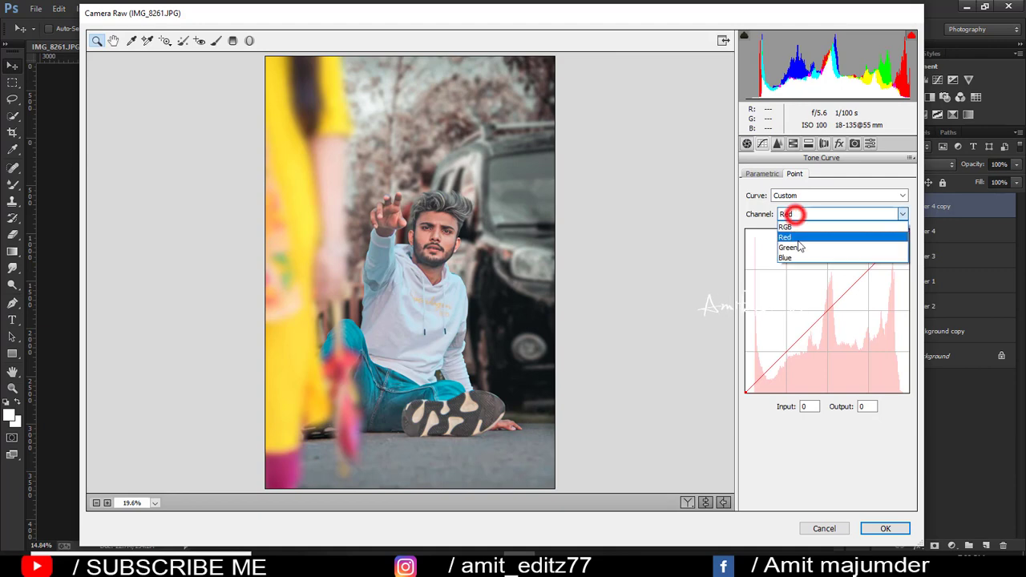
left_click(799, 244)
left_click_drag(907, 230, 912, 209)
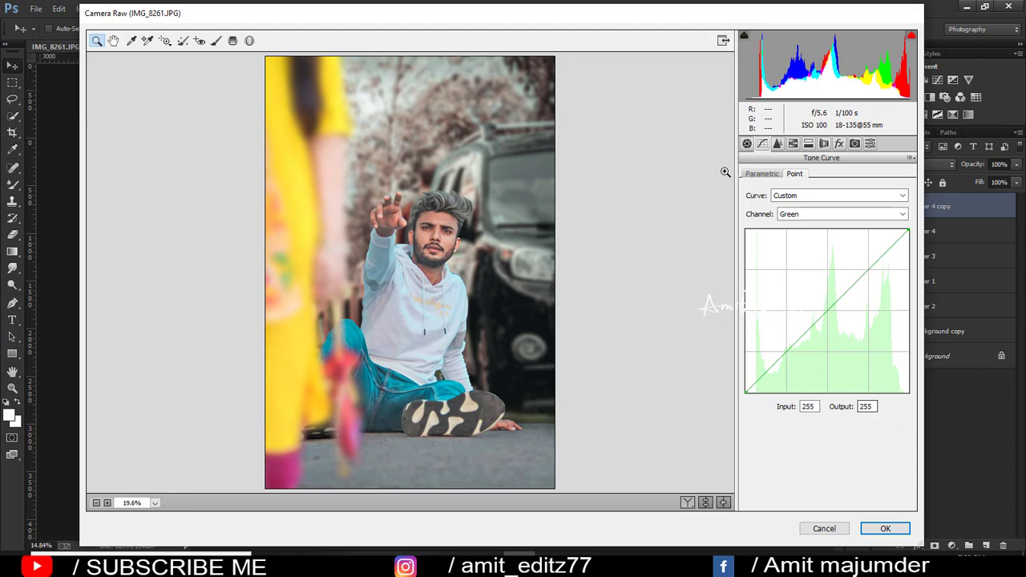
left_click(794, 144)
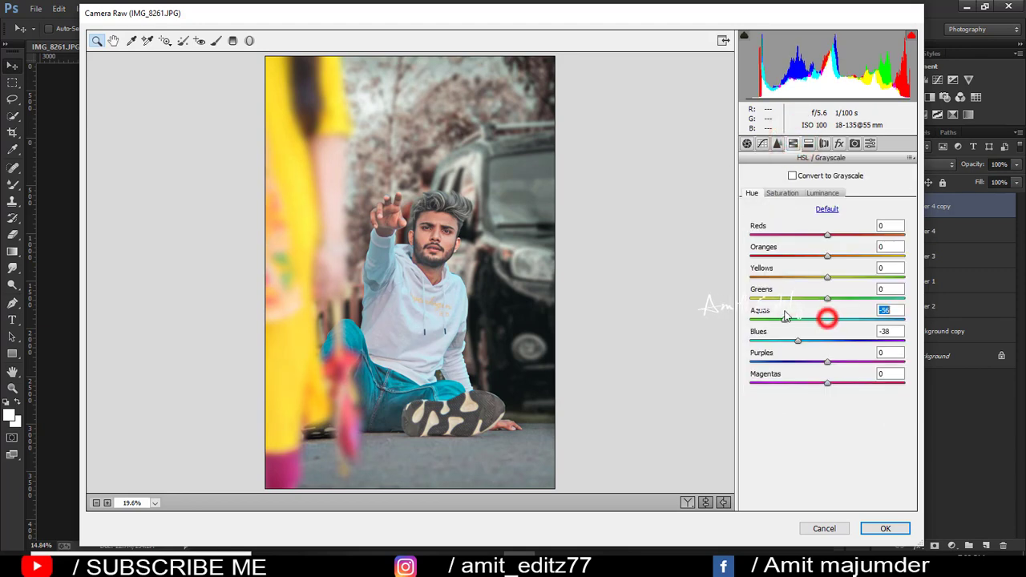
Step: Set Aquas hue to -60 and lower Oranges and Blues saturation (Blues -14), then apply the Camera Raw grade
left_click_drag(786, 317, 782, 319)
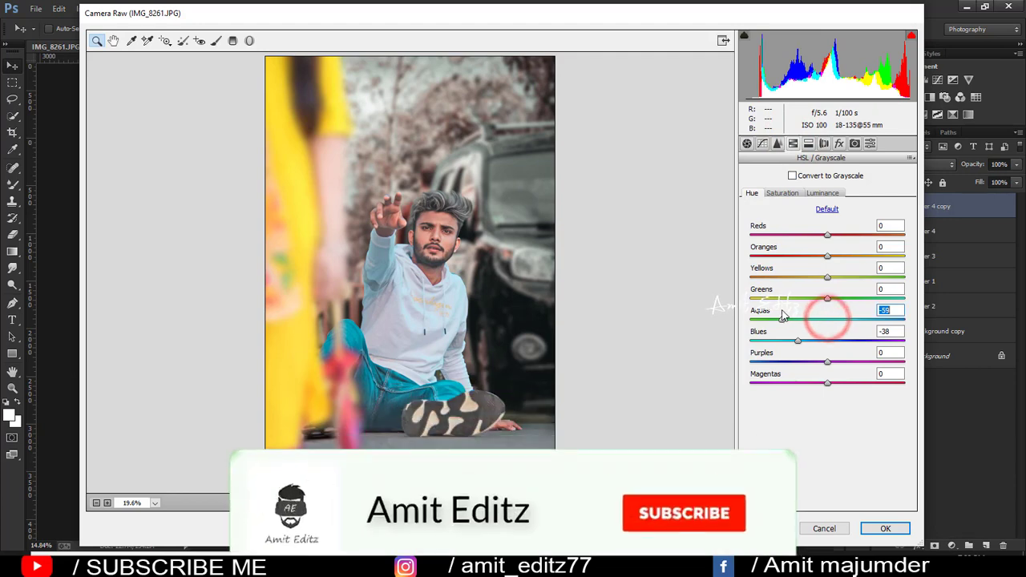
left_click(786, 193)
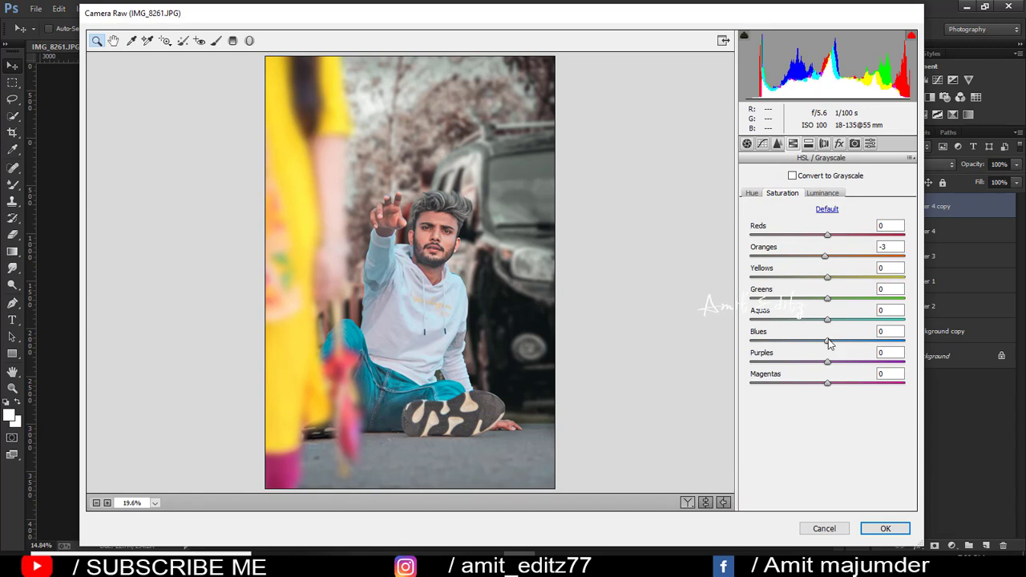
mouse_move(828, 341)
left_mouse_down()
mouse_move(801, 341)
mouse_move(819, 331)
left_mouse_up()
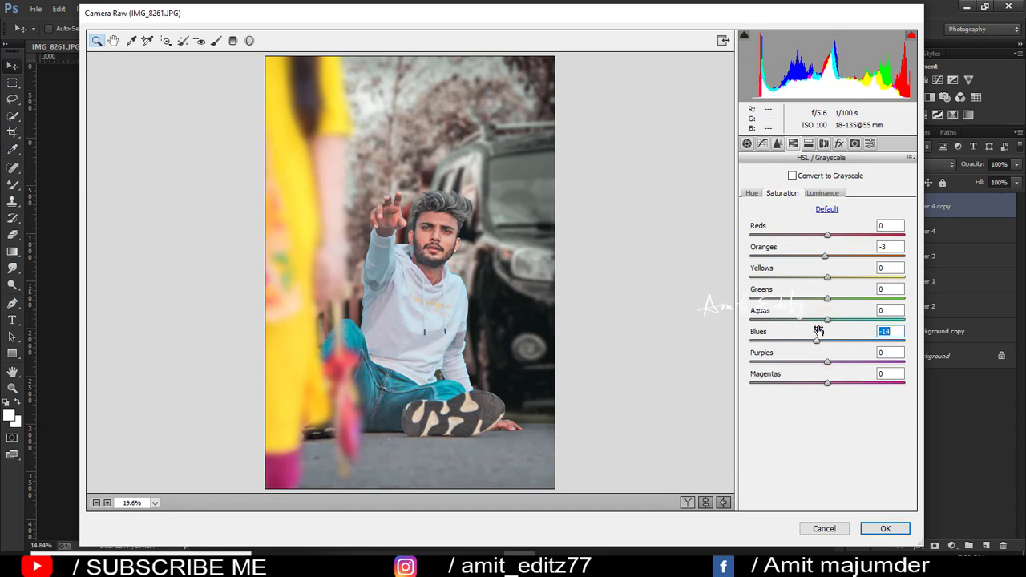
left_click(886, 529)
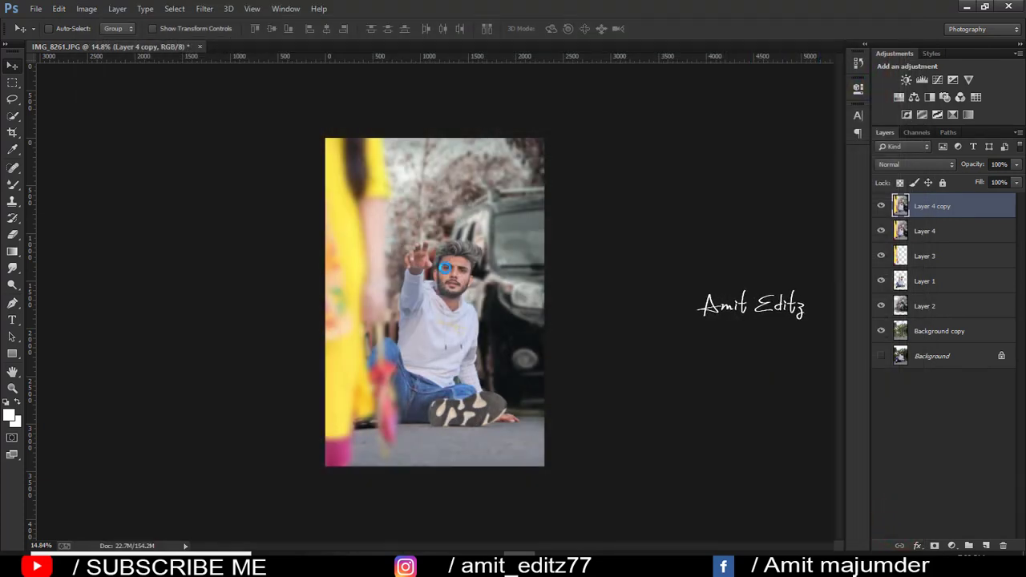
Step: Duplicate Layer 4 copy as Layer 4 copy 2
scroll(445, 268, "up", 3)
mouse_move(958, 211)
left_mouse_down()
mouse_move(955, 320)
mouse_move(987, 546)
left_mouse_up()
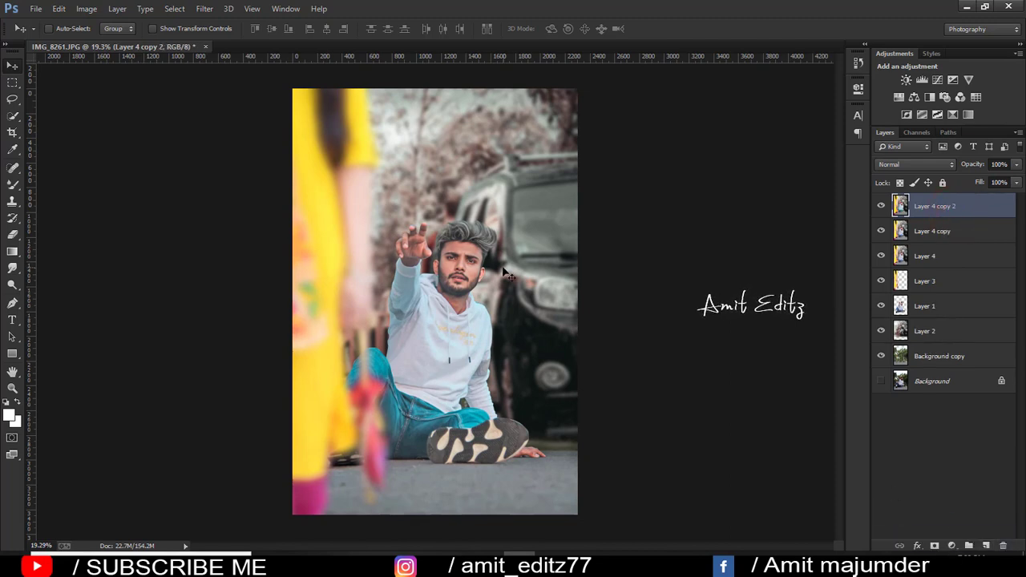
scroll(453, 180, "up", 4)
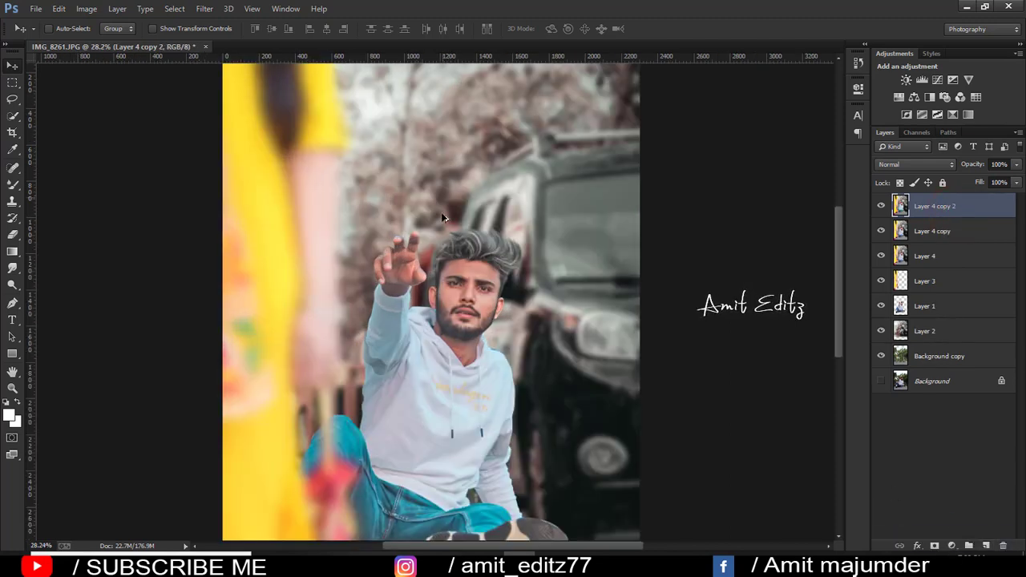
scroll(444, 218, "up", 2)
scroll(457, 292, "up", 2)
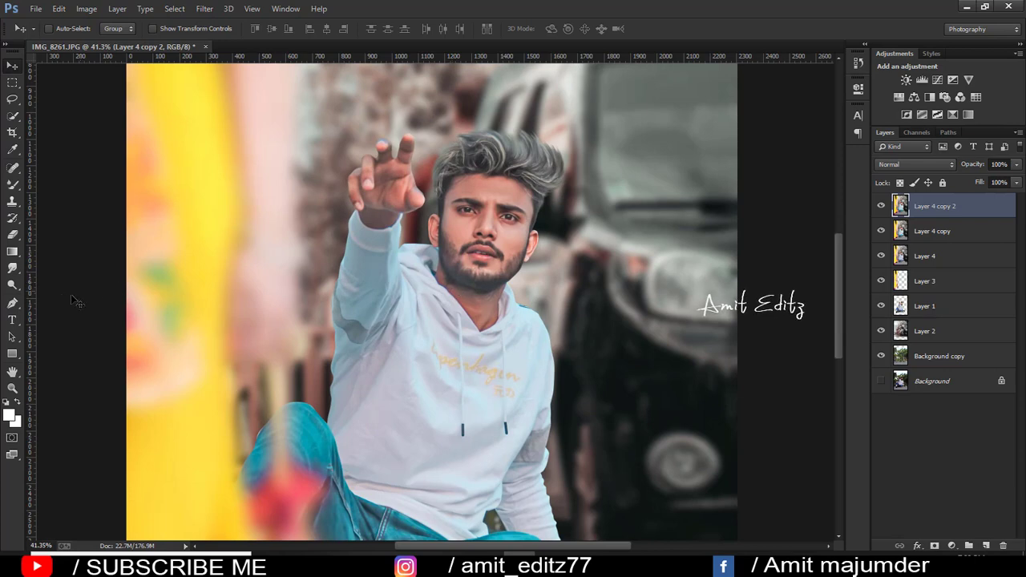
Step: Dodge the brows, left cheek, forehead and neck at 10% midtones exposure
left_click(13, 285)
scroll(512, 191, "up", 3)
scroll(512, 191, "up", 4)
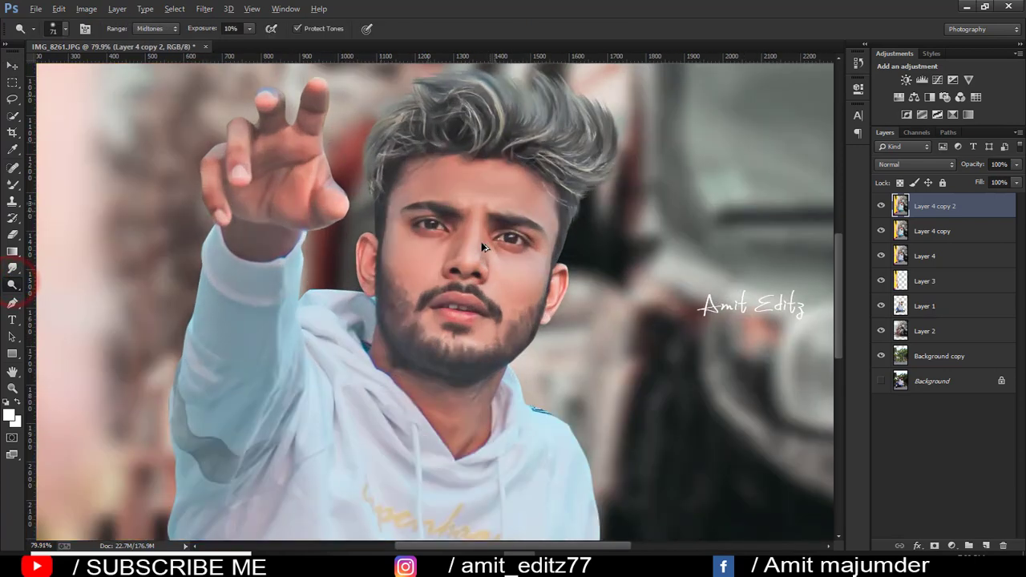
mouse_move(478, 216)
left_mouse_down()
mouse_move(518, 280)
mouse_move(508, 279)
left_mouse_up()
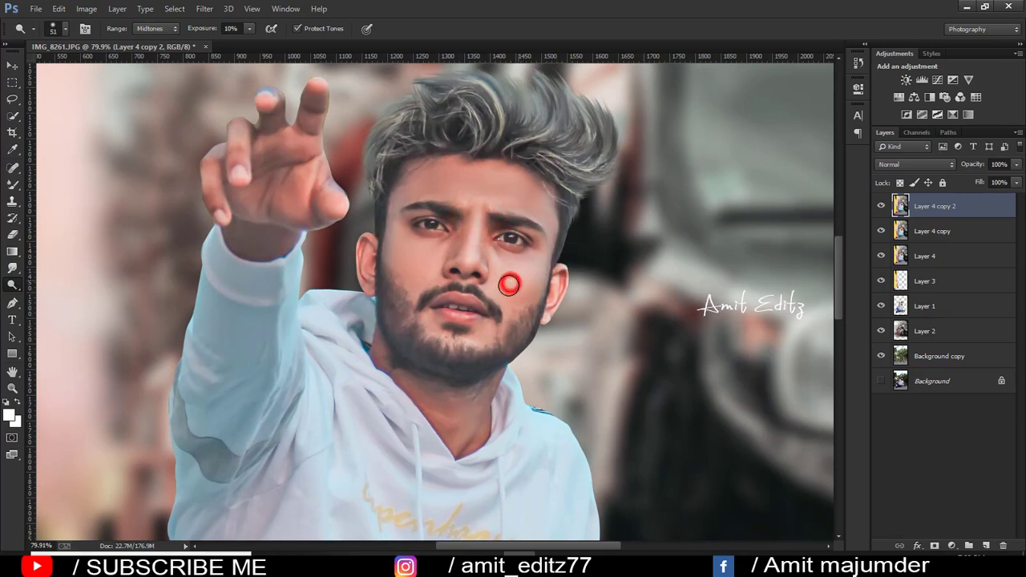
left_click(421, 268)
left_click(432, 272)
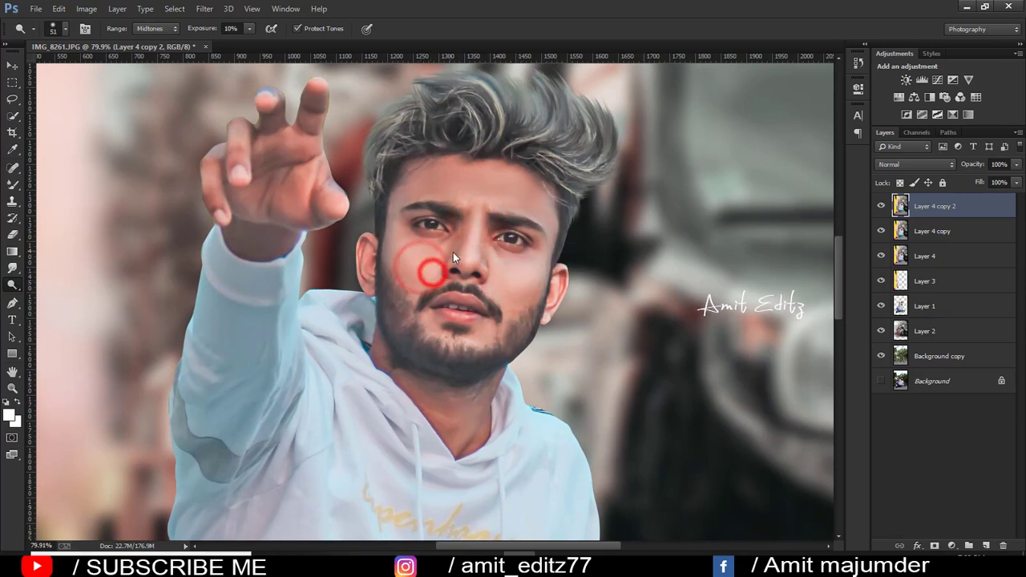
left_click(443, 184)
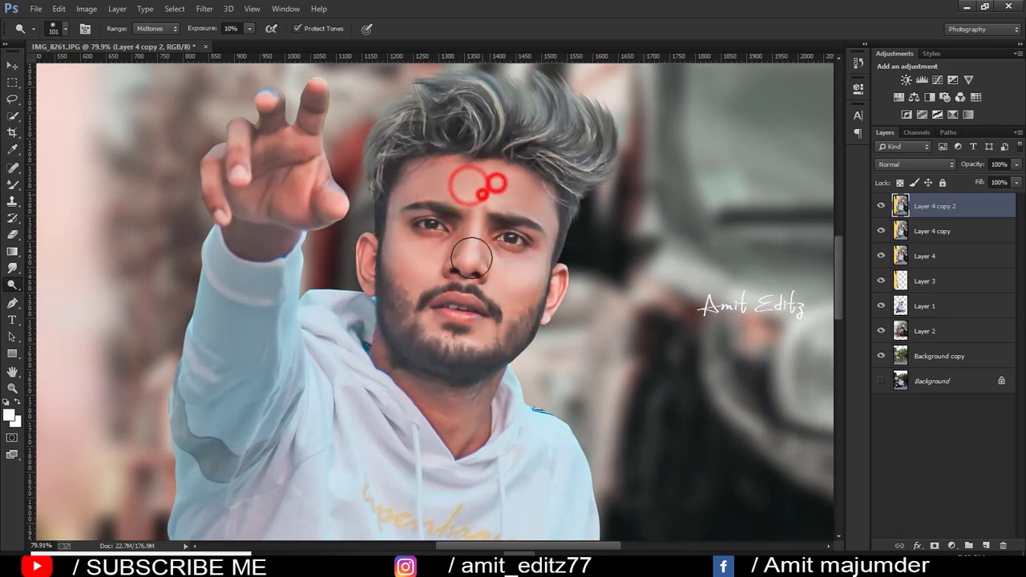
left_click(463, 410)
Step: Dodge the man's raised hand and fingers lighter
left_click(218, 172)
left_click(275, 152)
left_click(295, 223)
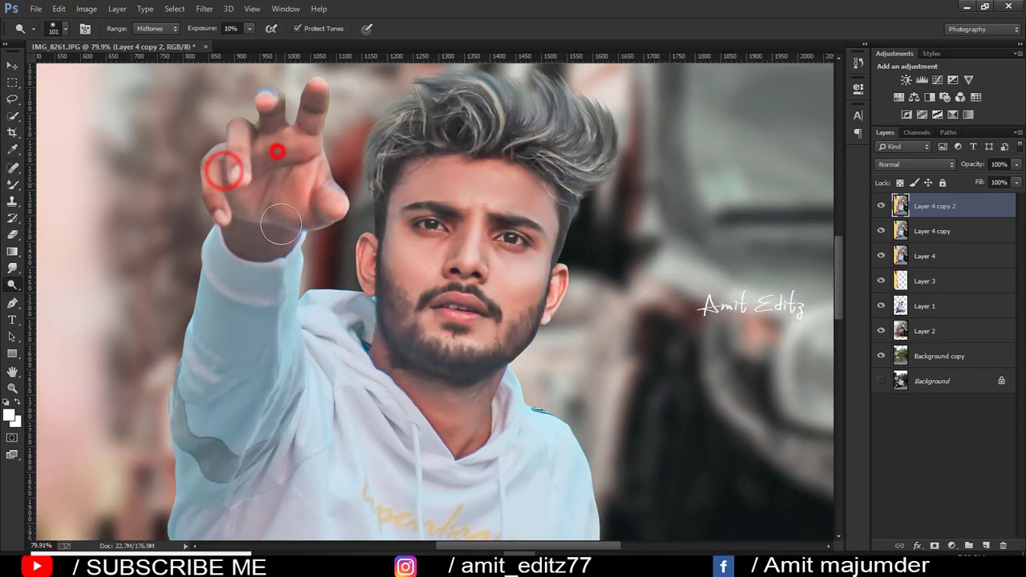
left_click(265, 212)
Step: Dodge the hoodie area near the neck
scroll(344, 229, "down", 3)
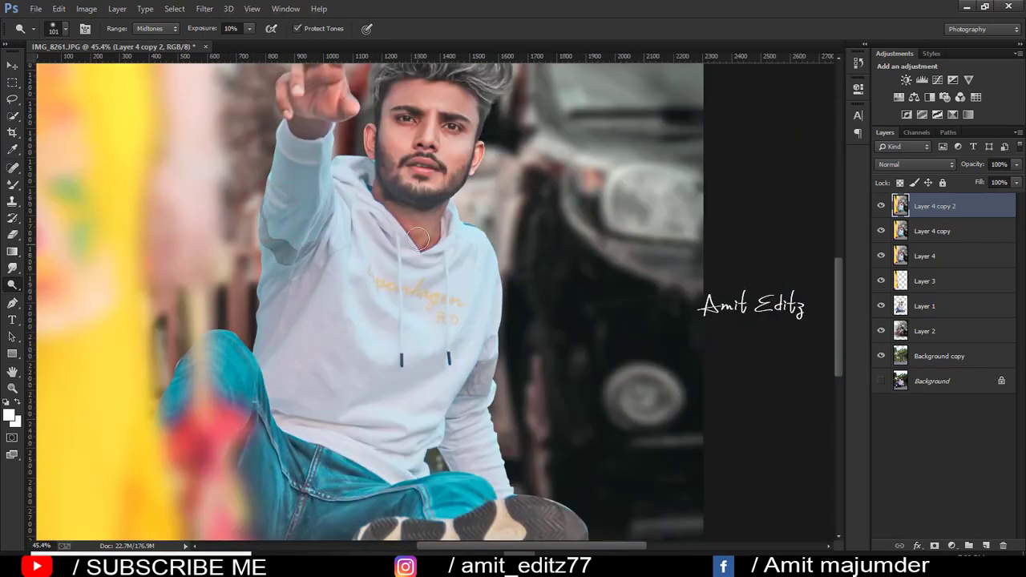
left_click_drag(385, 207, 417, 236)
scroll(420, 300, "down", 1)
scroll(420, 300, "down", 3)
scroll(427, 323, "down", 2)
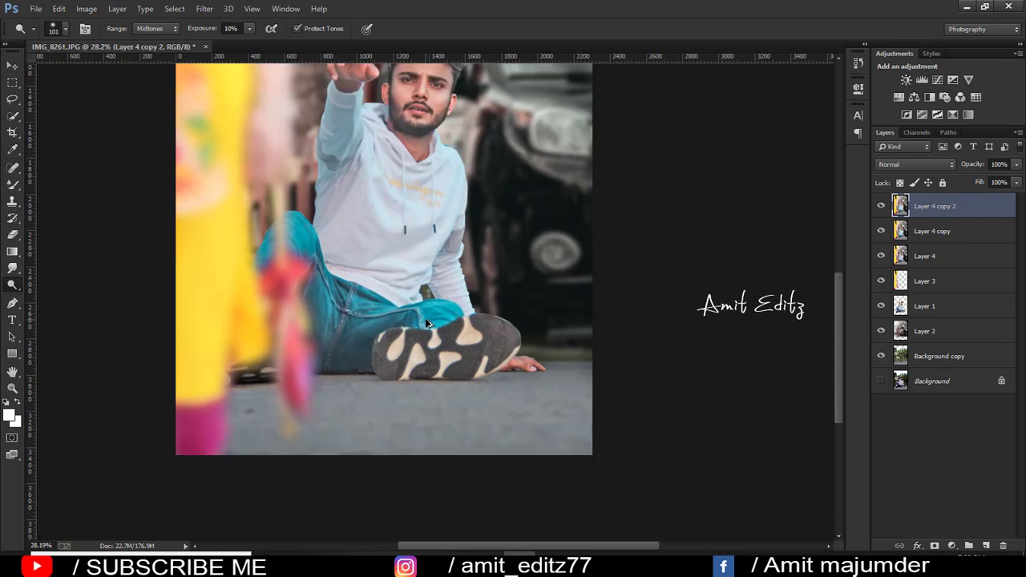
scroll(427, 323, "down", 2)
scroll(427, 323, "up", 1)
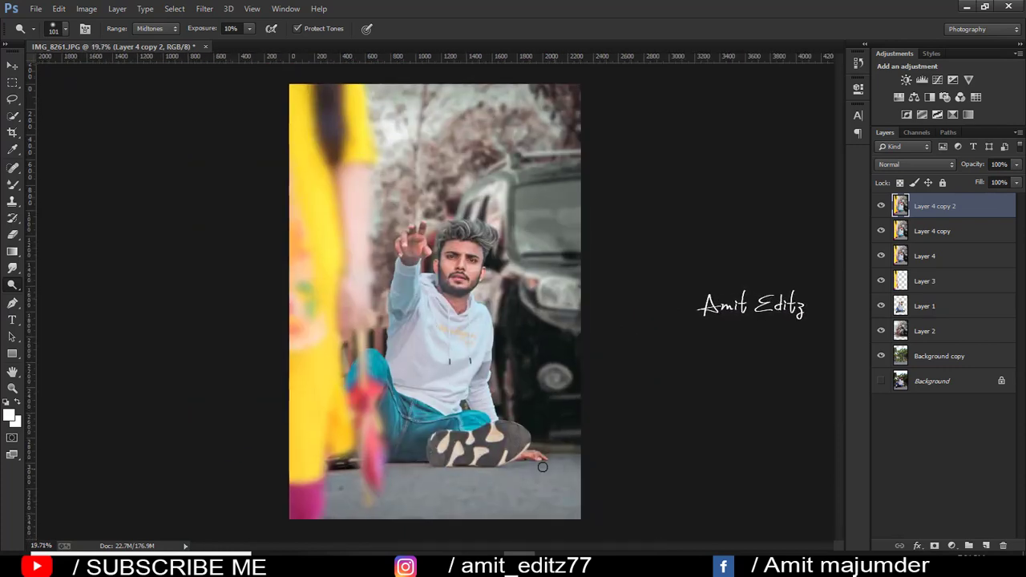
right_click(12, 268)
Step: Duplicate the layer as Layer 4 copy 3 and blur the hoodie edge along the arm at 79% strength
left_click(61, 267)
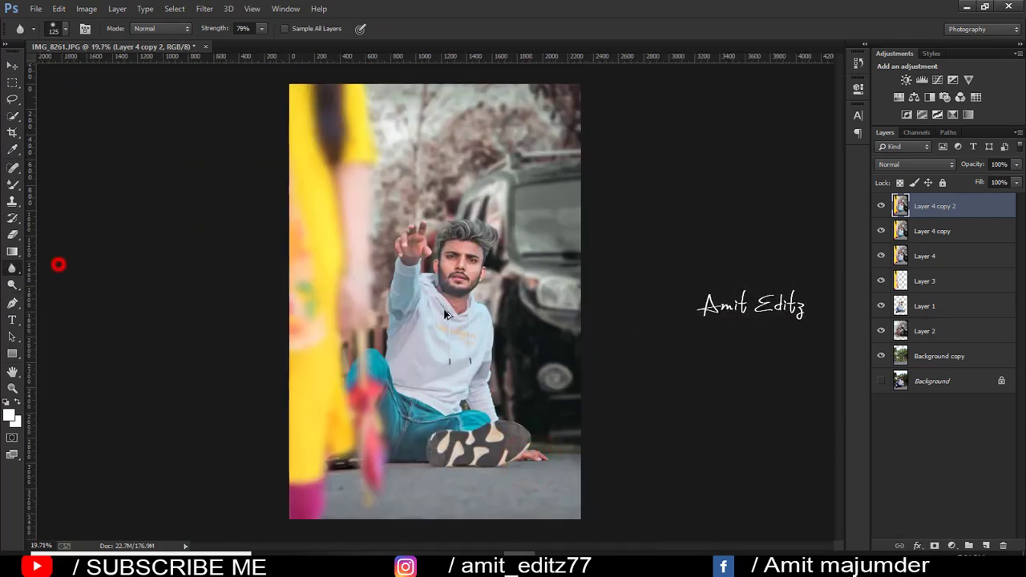
scroll(344, 301, "up", 3)
scroll(350, 310, "up", 2)
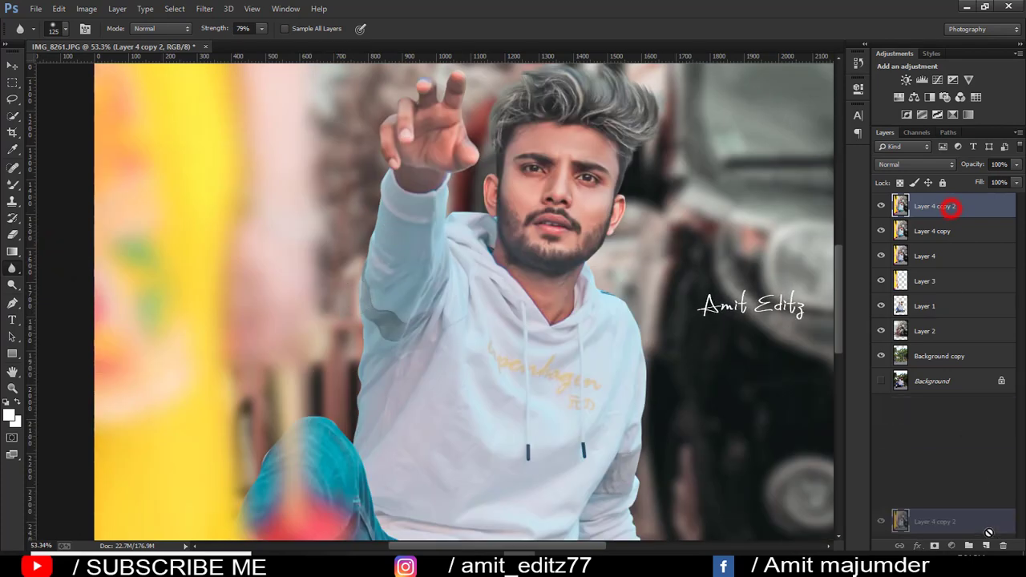
key("ctrl+j")
left_click_drag(251, 457, 265, 453)
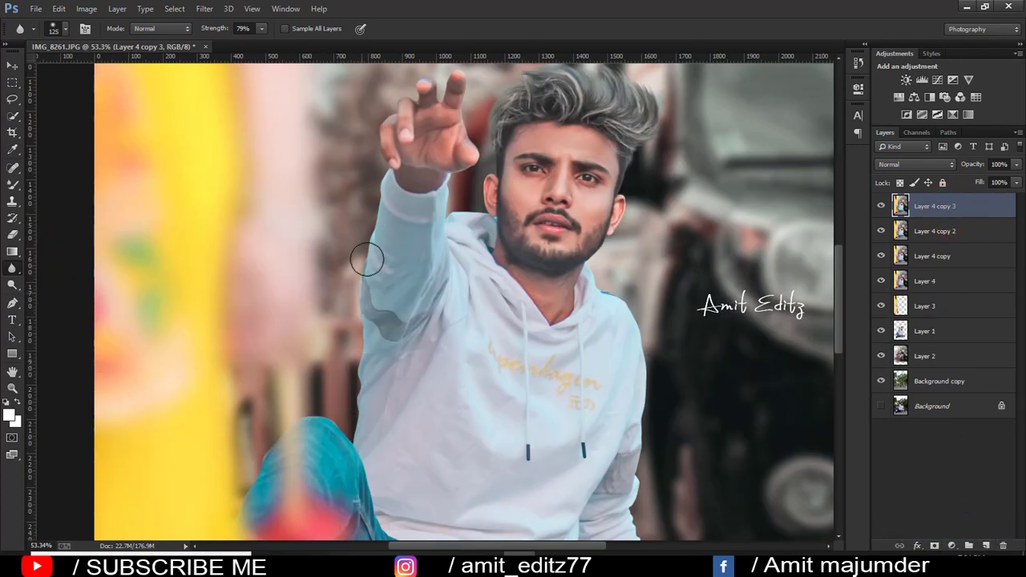
scroll(376, 205, "up", 3)
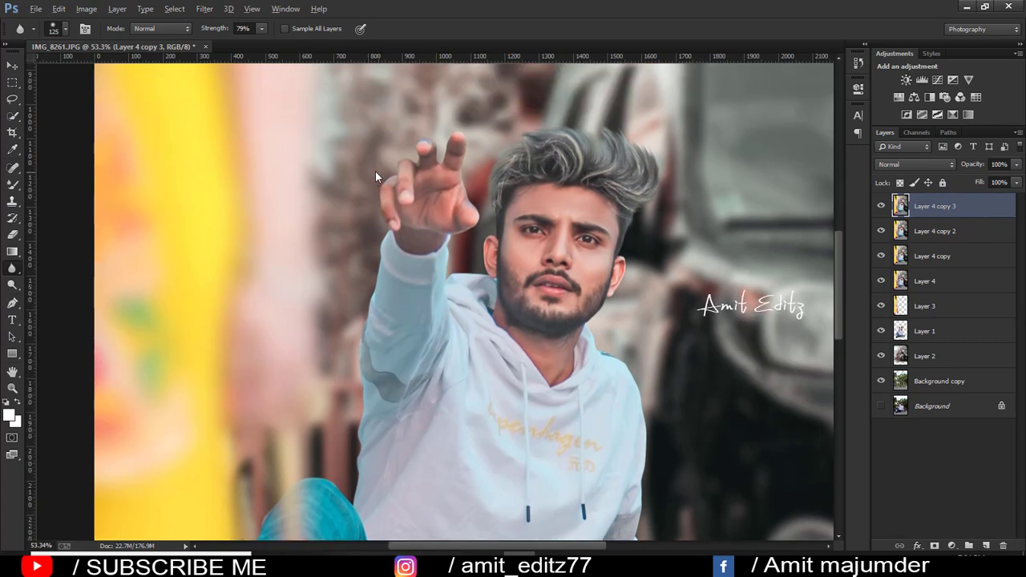
key("bracketleft")
key("bracketleft")
key("bracketleft")
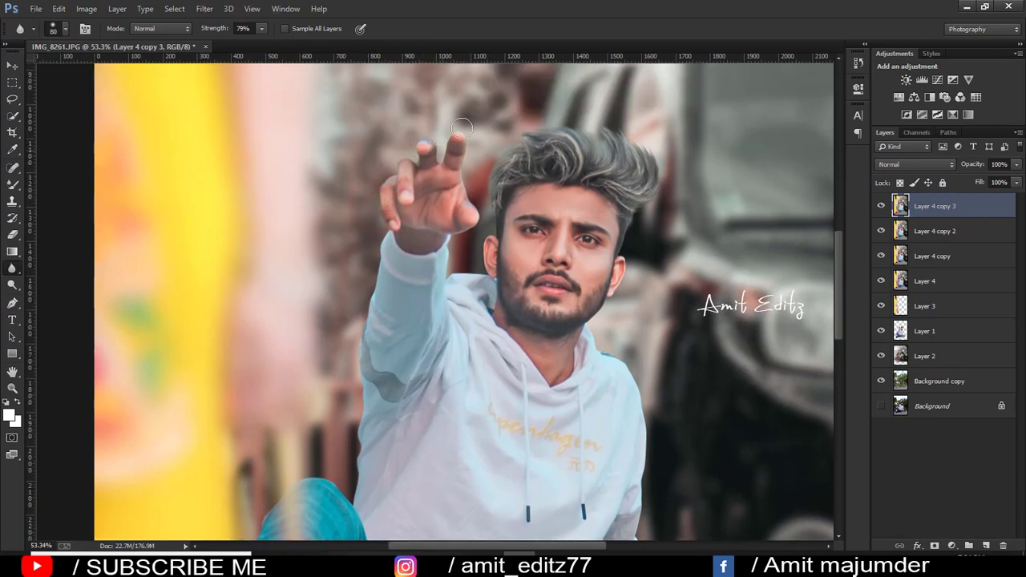
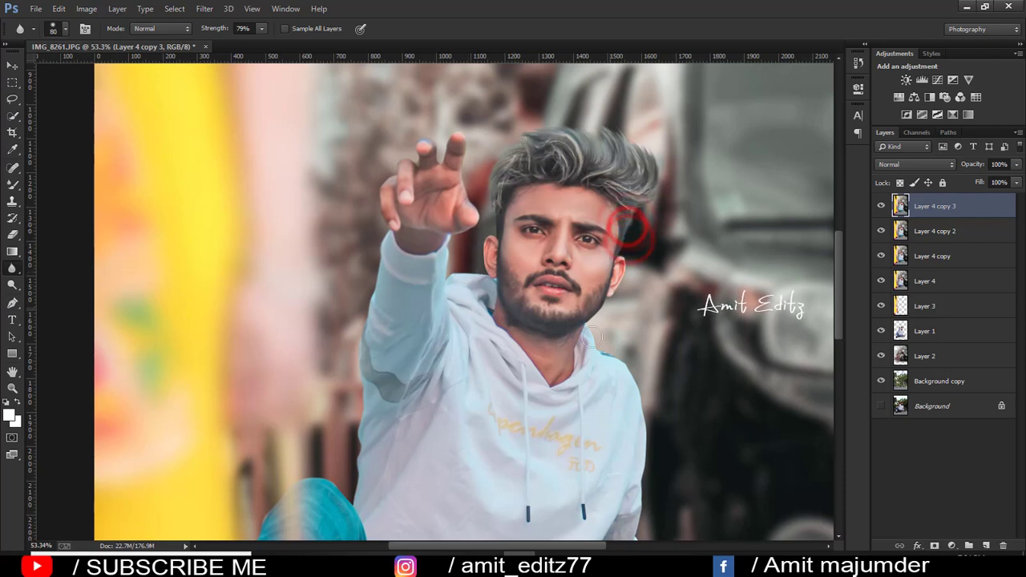
Step: Outline the background gap above the jeans with the Pen tool and make it a selection
left_click_drag(604, 355, 523, 181)
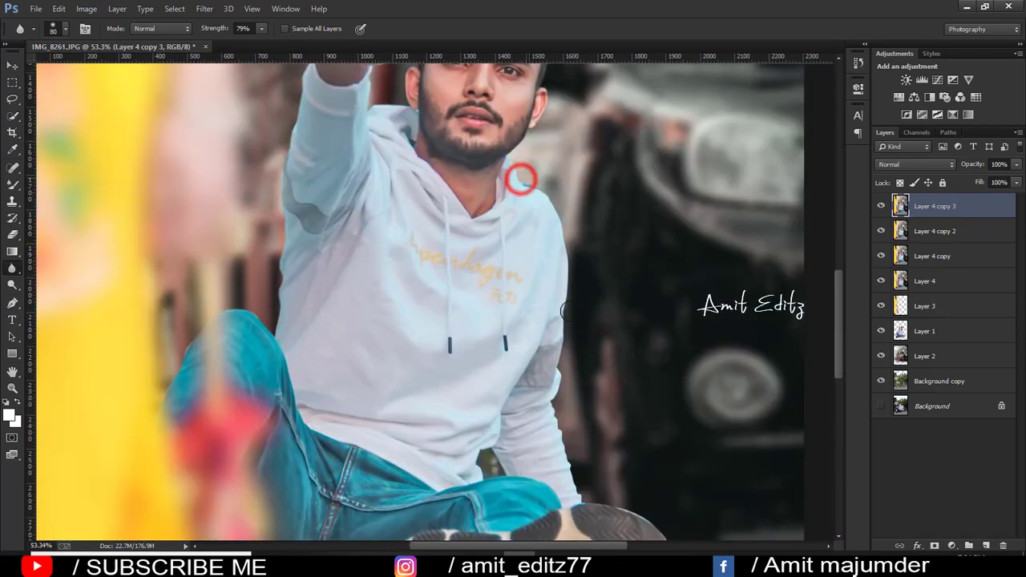
left_click_drag(590, 512, 565, 345)
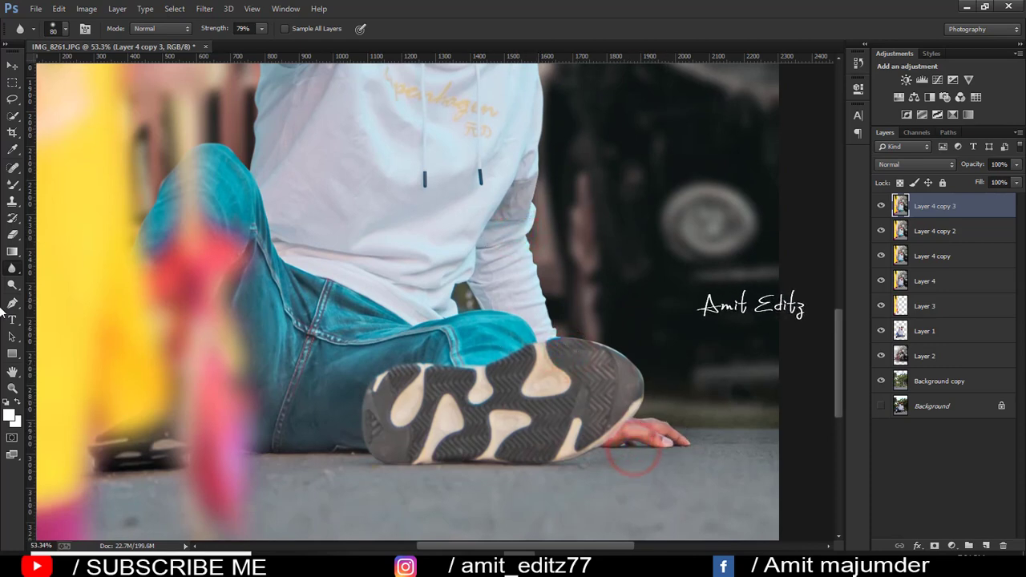
scroll(161, 318, "up", 1)
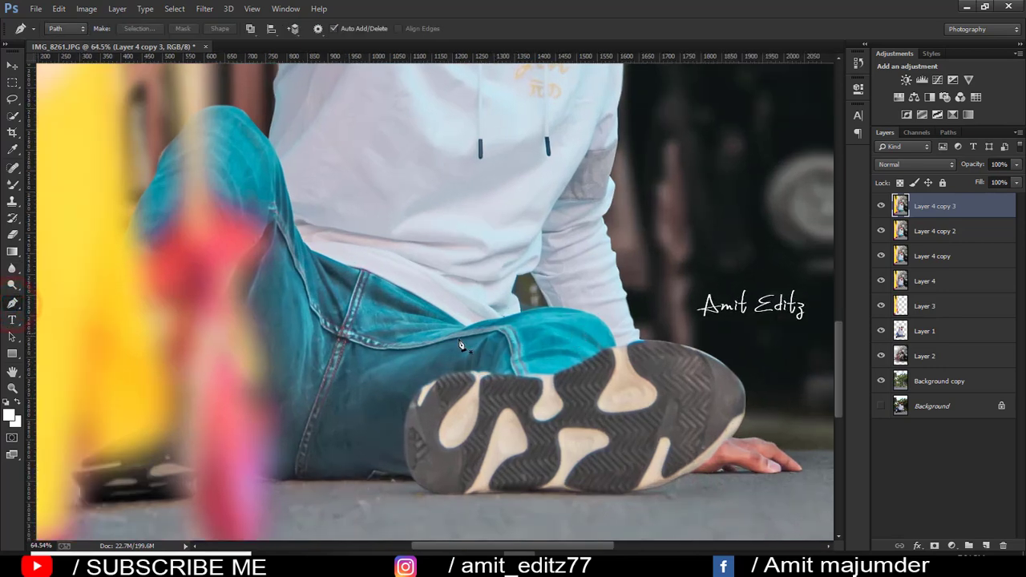
scroll(535, 296, "up", 3)
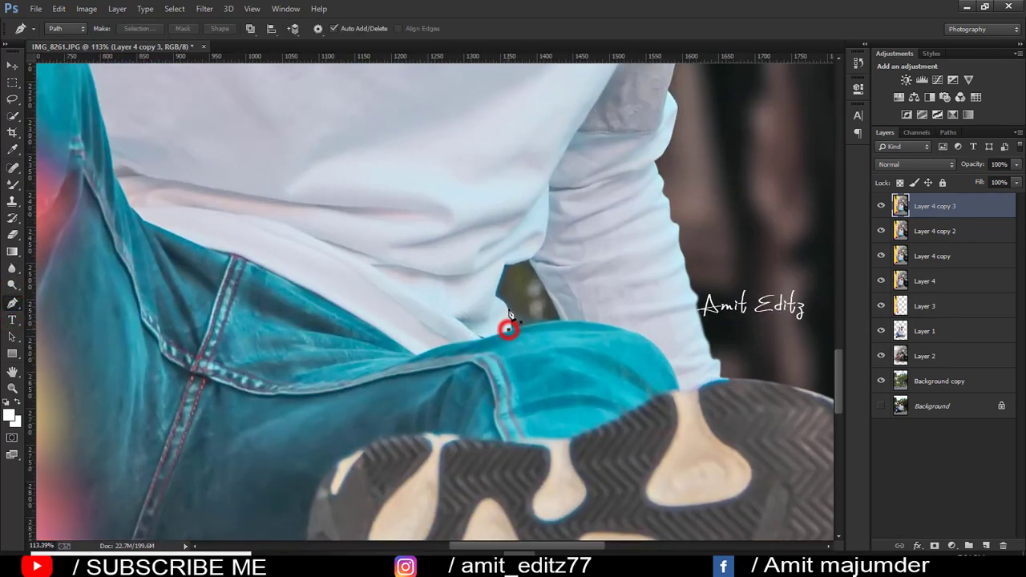
left_click(503, 306)
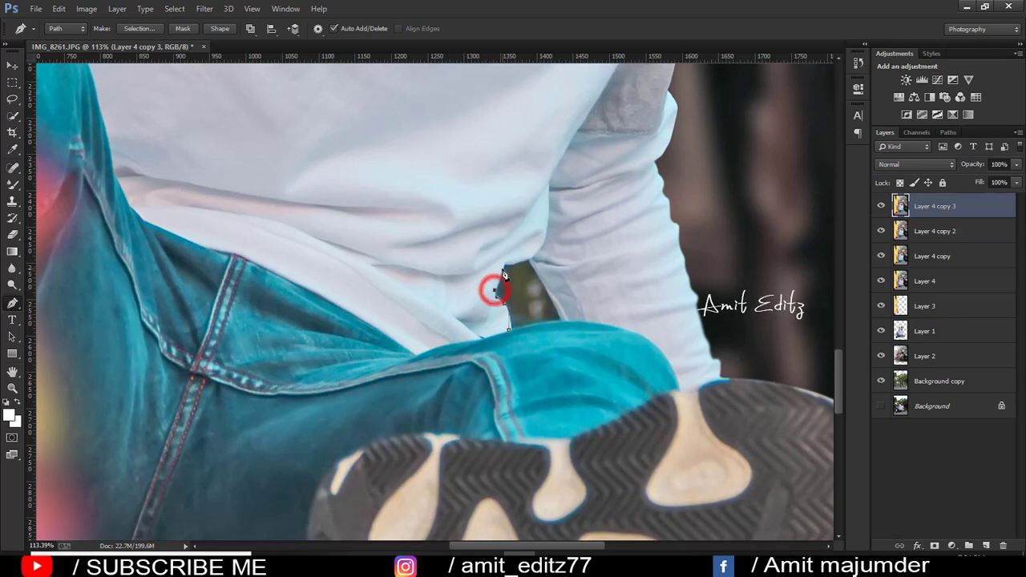
left_click(502, 267)
left_click(530, 262)
left_click(539, 278)
right_click(514, 335)
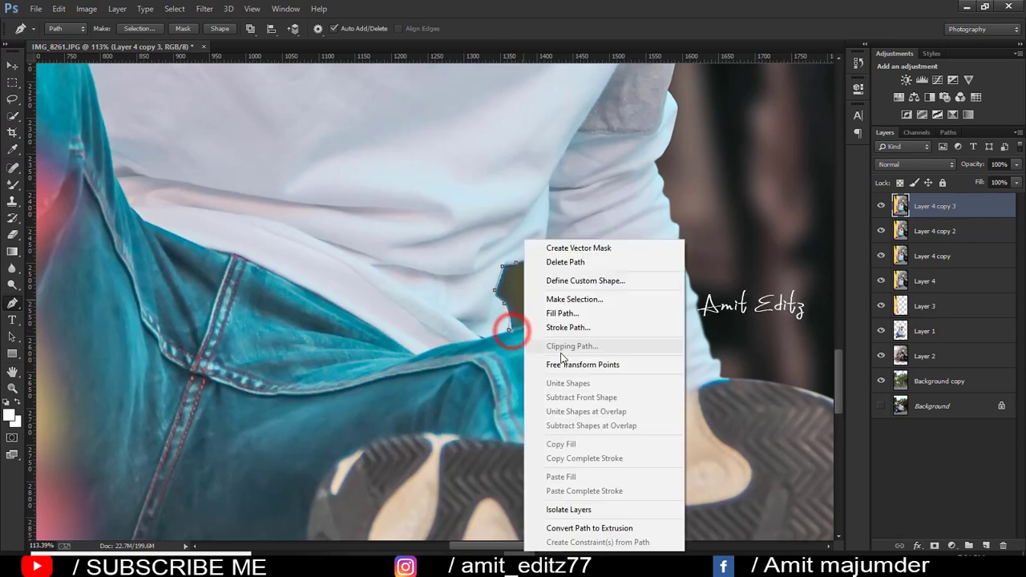
left_click(571, 298)
key("Return")
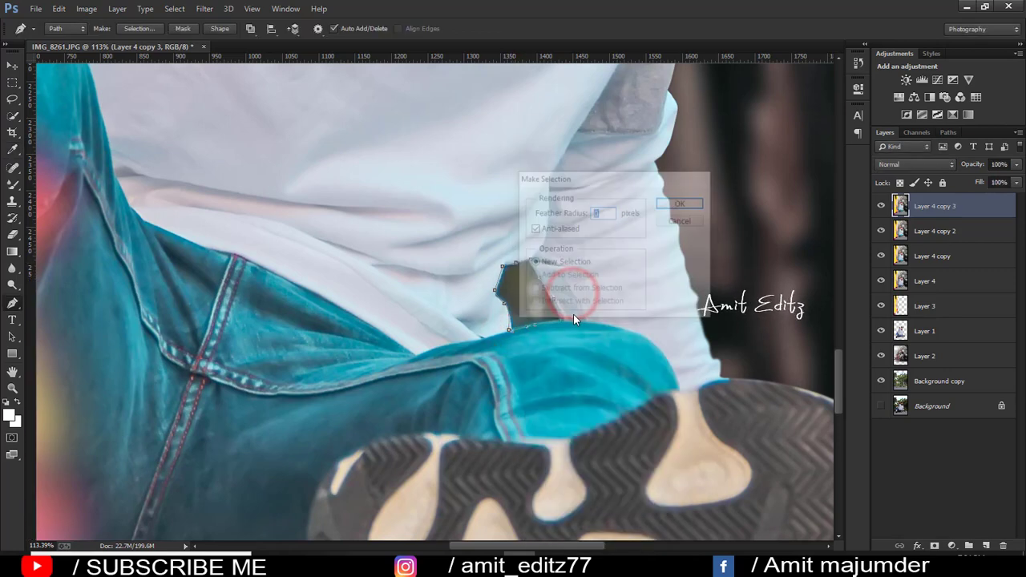
Step: Clone-stamp dark background over the selected gap and switch to the Blur tool
scroll(158, 230, "down", 2)
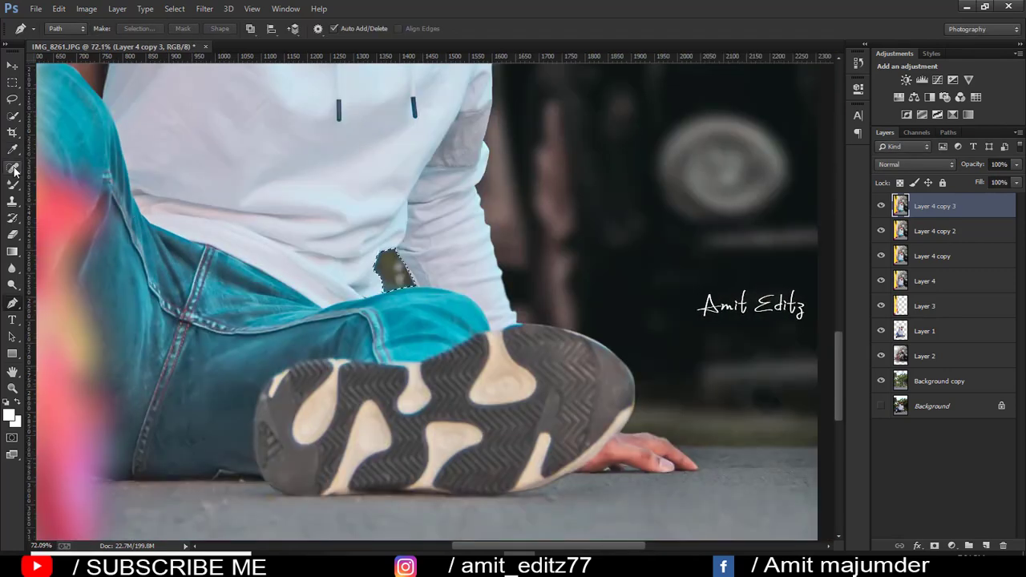
left_click(13, 200)
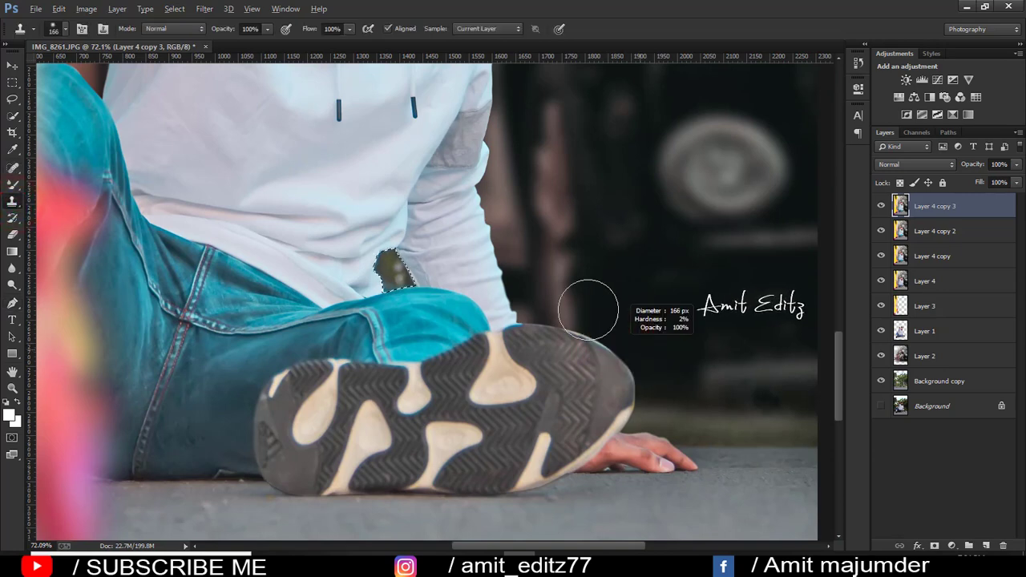
left_click(524, 284, "alt")
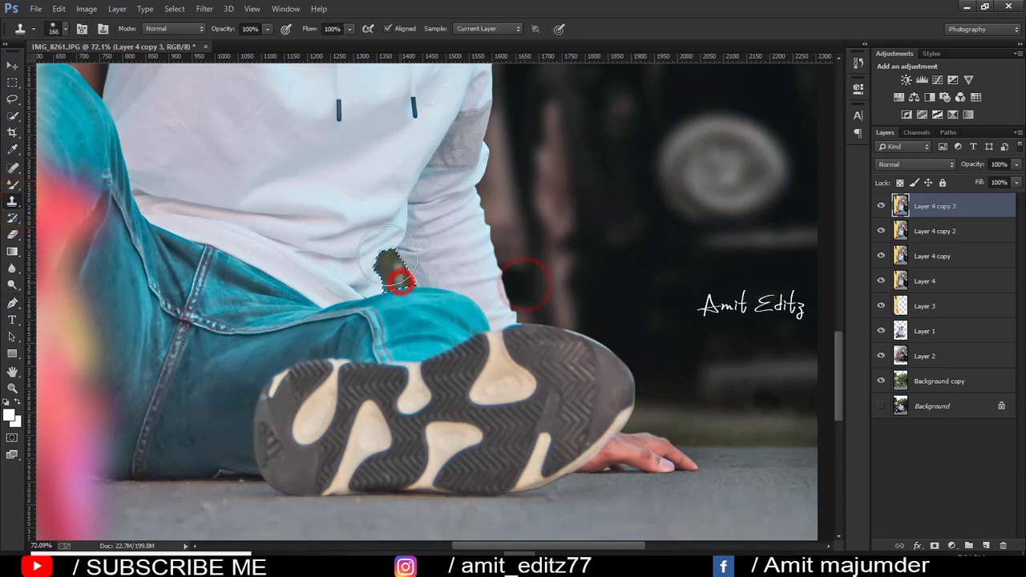
left_click_drag(402, 270, 383, 268)
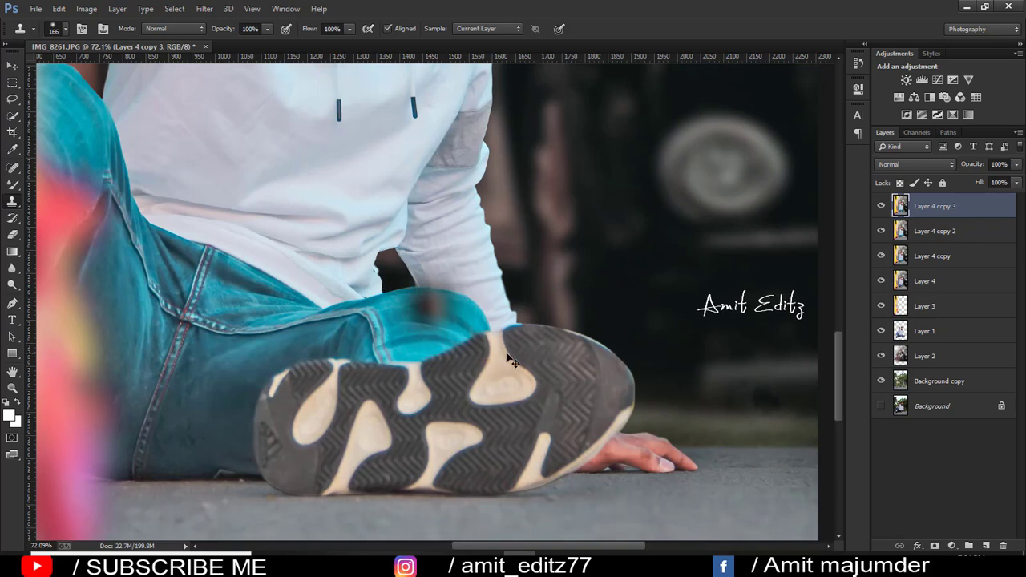
key("ctrl+0")
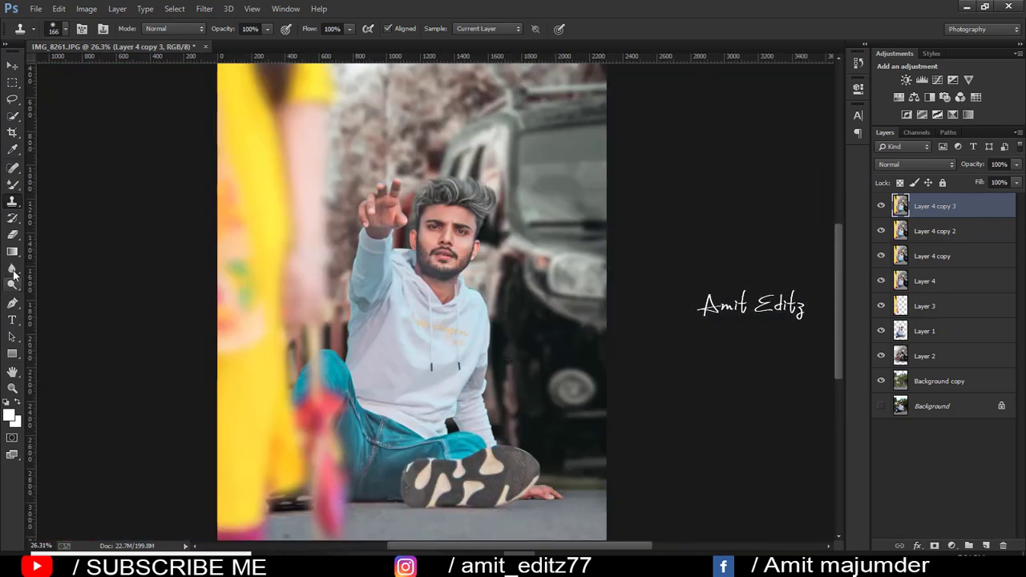
left_click(12, 267)
scroll(453, 425, "up", 2)
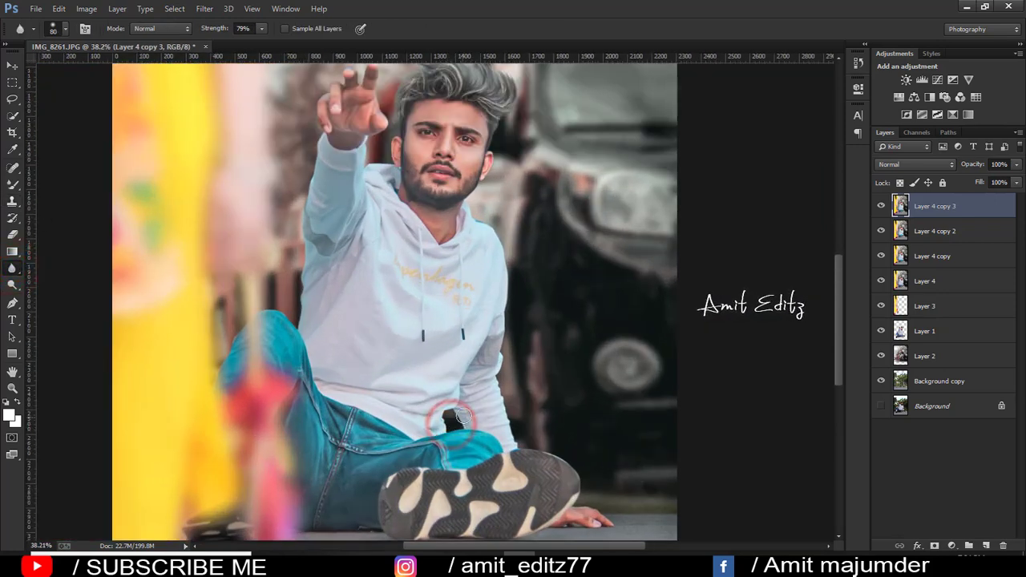
scroll(453, 425, "down", 3)
Step: Open S.R (27).jpg and drag the orange glow into the IMG_8261 portrait as a layer
scroll(475, 414, "down", 2)
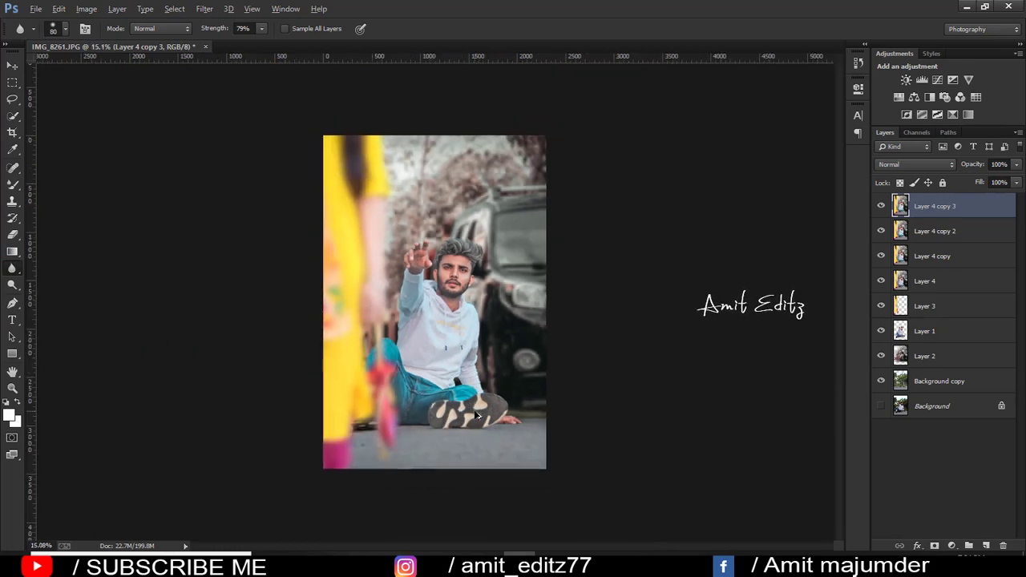
left_click(36, 9)
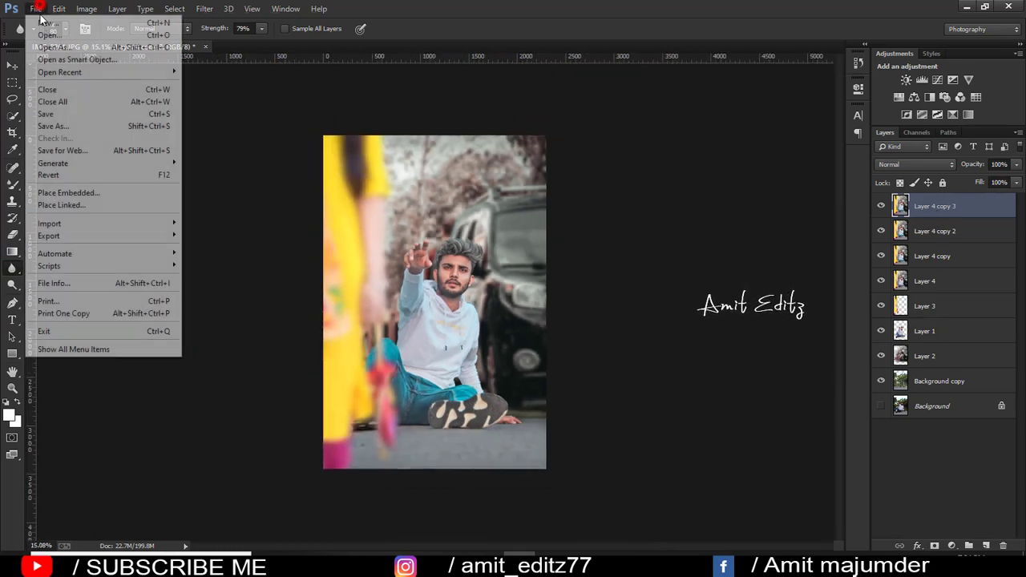
left_click(41, 32)
left_click(337, 196)
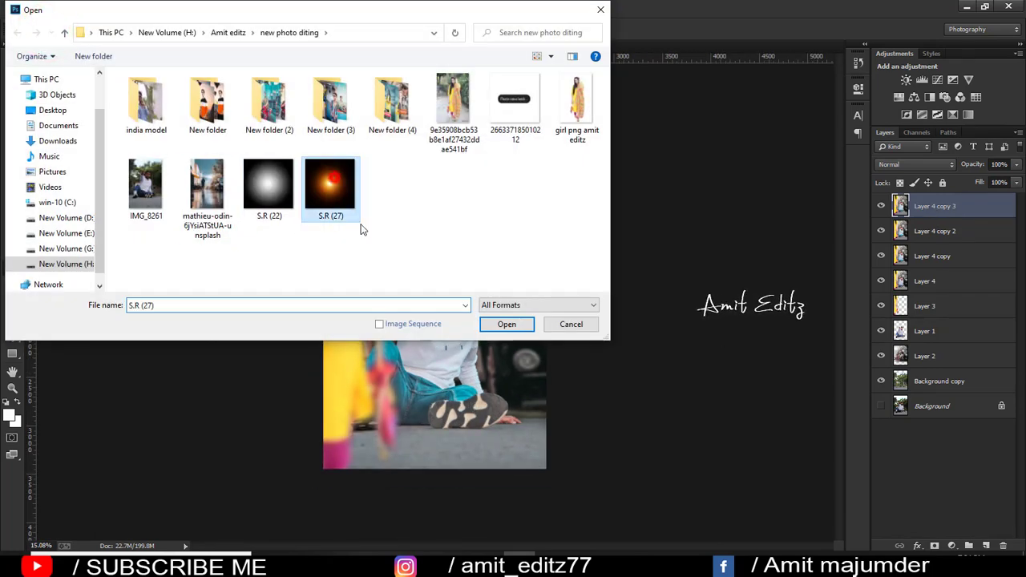
left_click(507, 323)
left_click(89, 97)
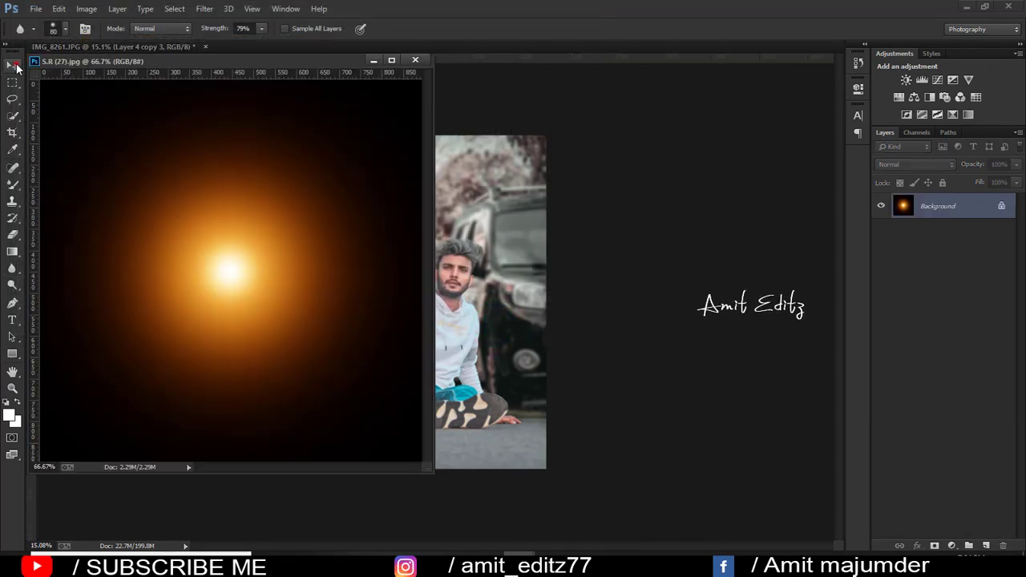
left_click(11, 64)
left_click_drag(248, 233, 565, 329)
left_click(415, 60)
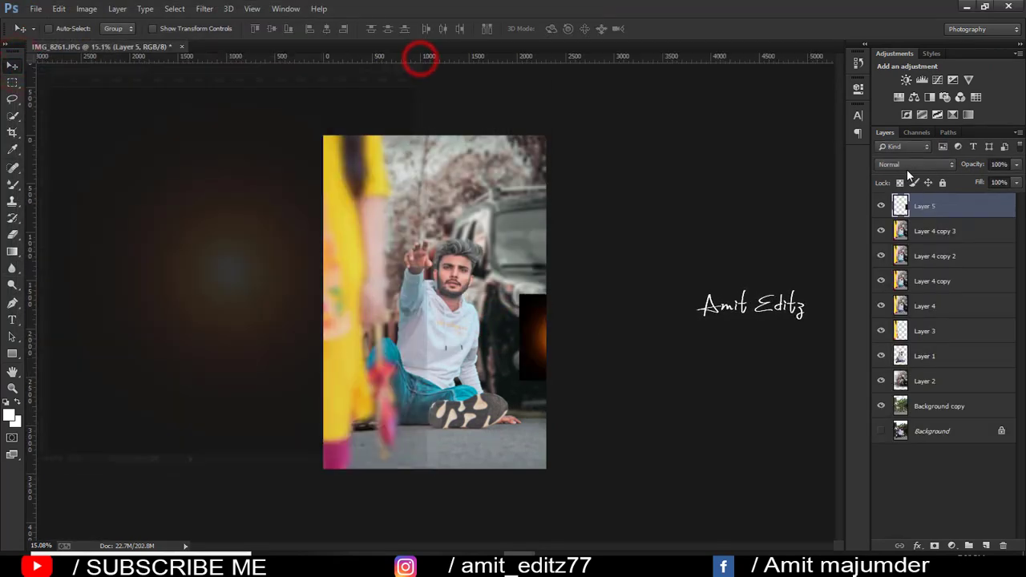
Step: Set the glow layer to Screen and enlarge it over the car's headlight
left_click(910, 164)
left_click(911, 284)
left_click_drag(609, 421, 582, 376)
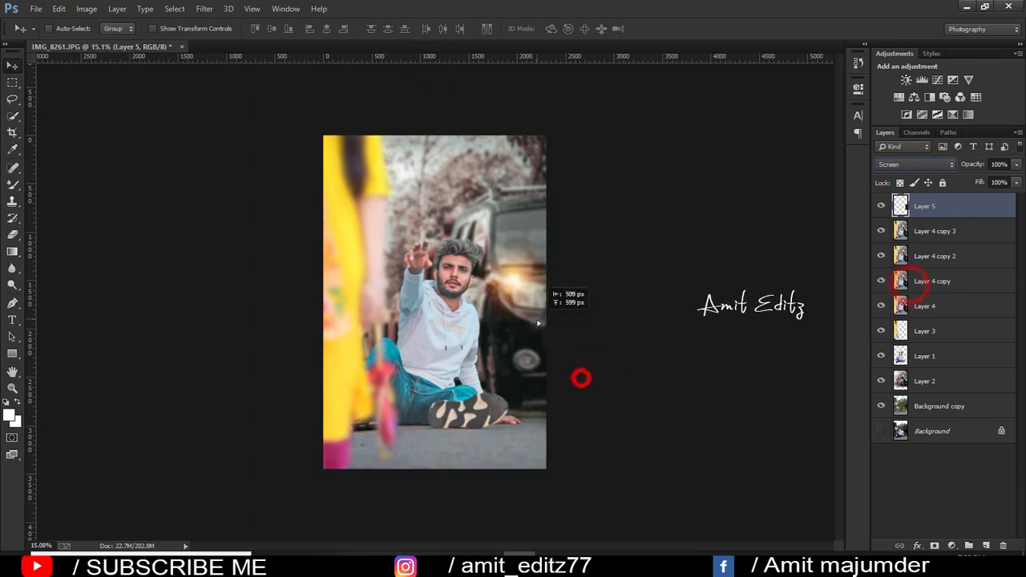
key("ctrl+t")
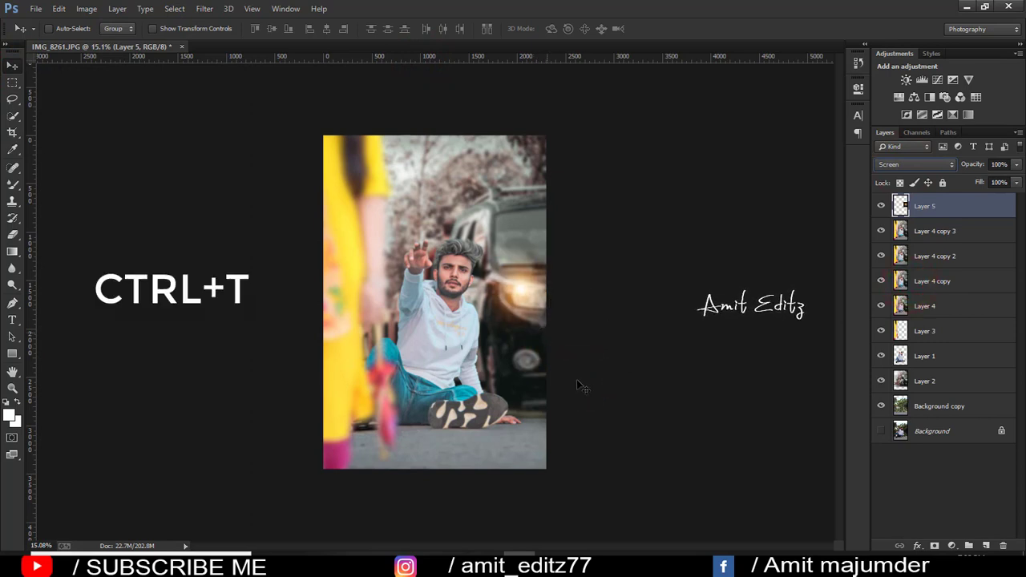
key("ctrl+t")
mouse_move(567, 333)
left_mouse_down()
mouse_move(614, 216)
mouse_move(642, 201)
left_mouse_up()
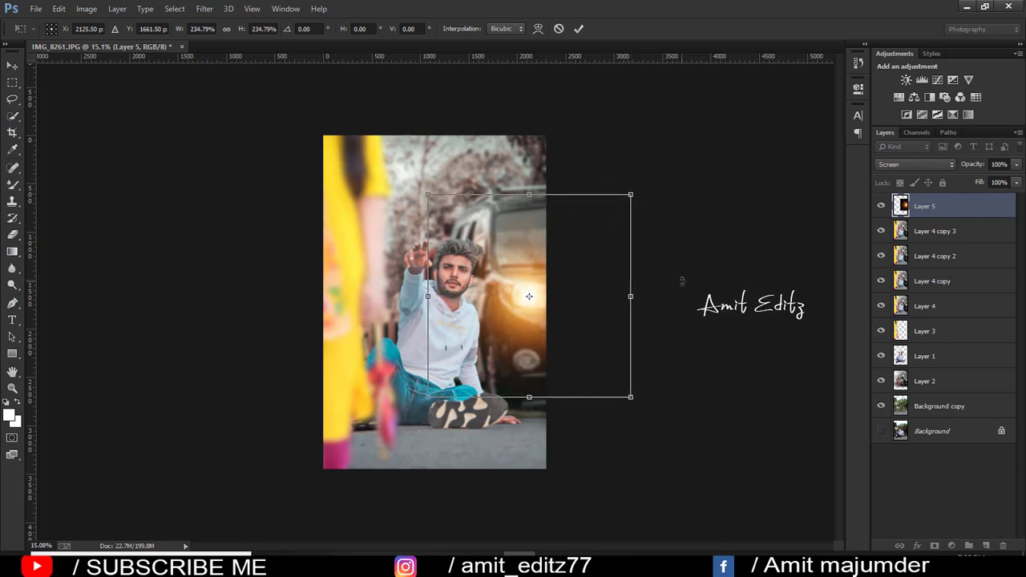
key("Return")
Step: Lower the orange glow layer's opacity to 66%
left_click_drag(1012, 182, 1006, 184)
scroll(582, 328, "up", 1)
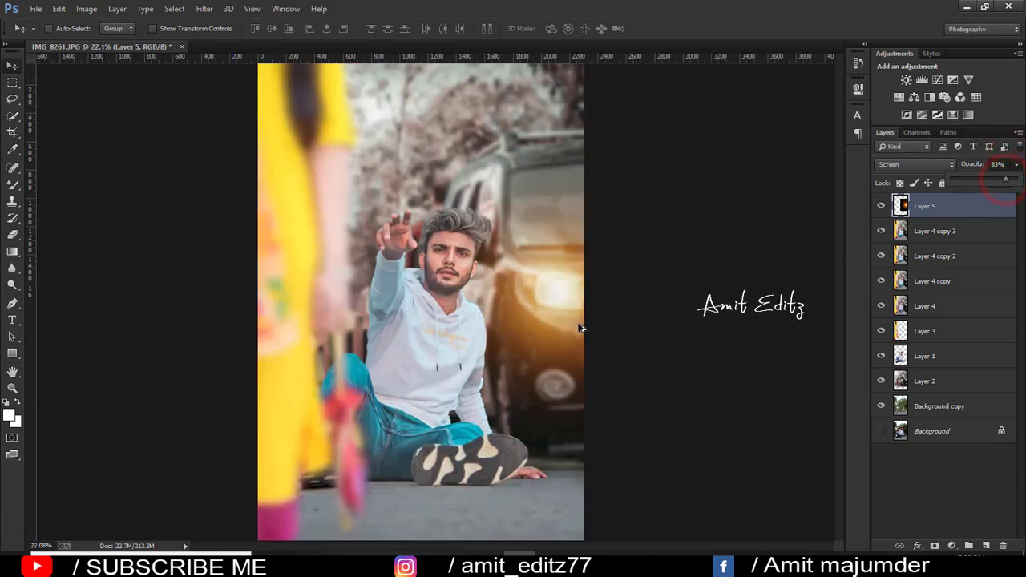
scroll(581, 327, "down", 1)
scroll(581, 327, "down", 1)
scroll(582, 327, "up", 2)
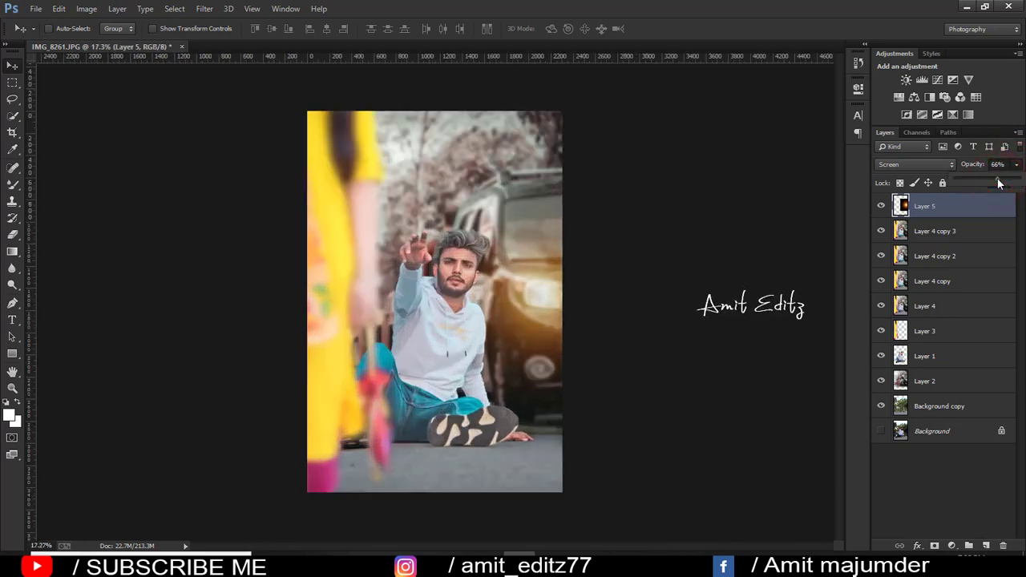
scroll(429, 308, "up", 1)
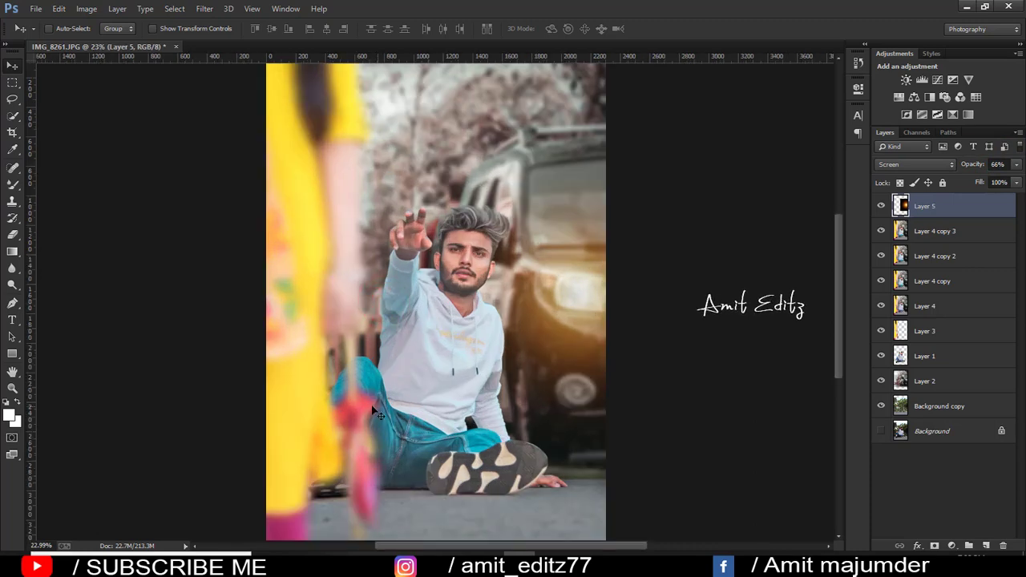
left_click(36, 8)
Step: Open S.R (22).jpg and drag the white radial glow into the portrait
left_click(48, 35)
left_click(268, 186)
left_click(507, 324)
left_click_drag(194, 206, 356, 64)
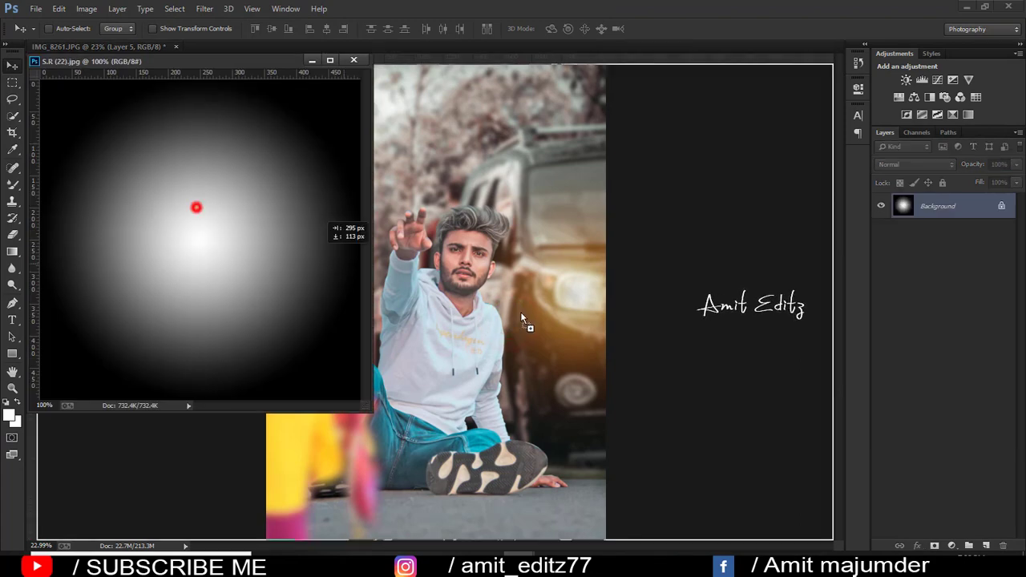
Step: Set Layer 6 to Screen, scale it to about 59%, and place it on the right headlight
left_click(913, 164)
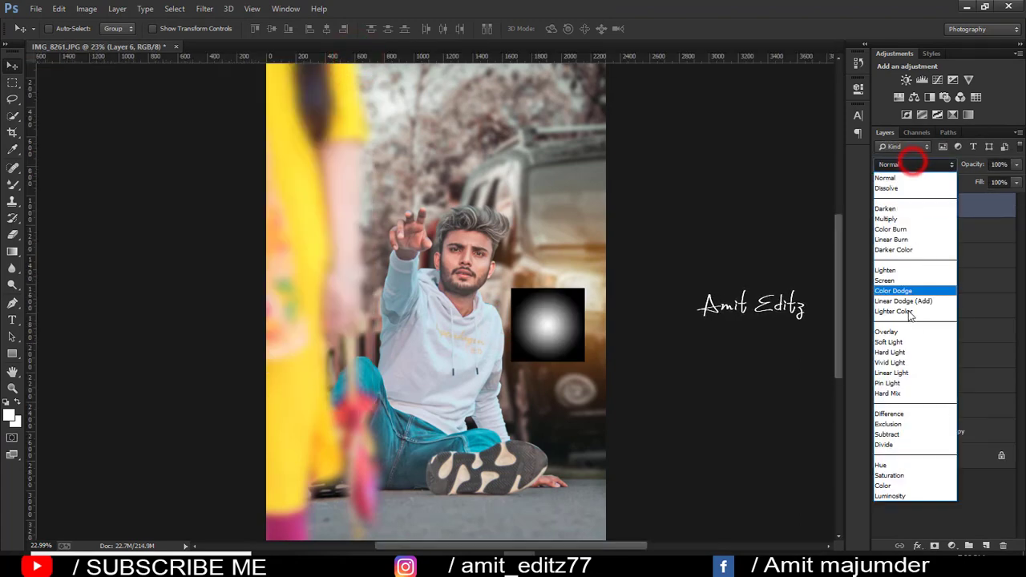
left_click(897, 282)
left_click_drag(613, 344, 648, 321)
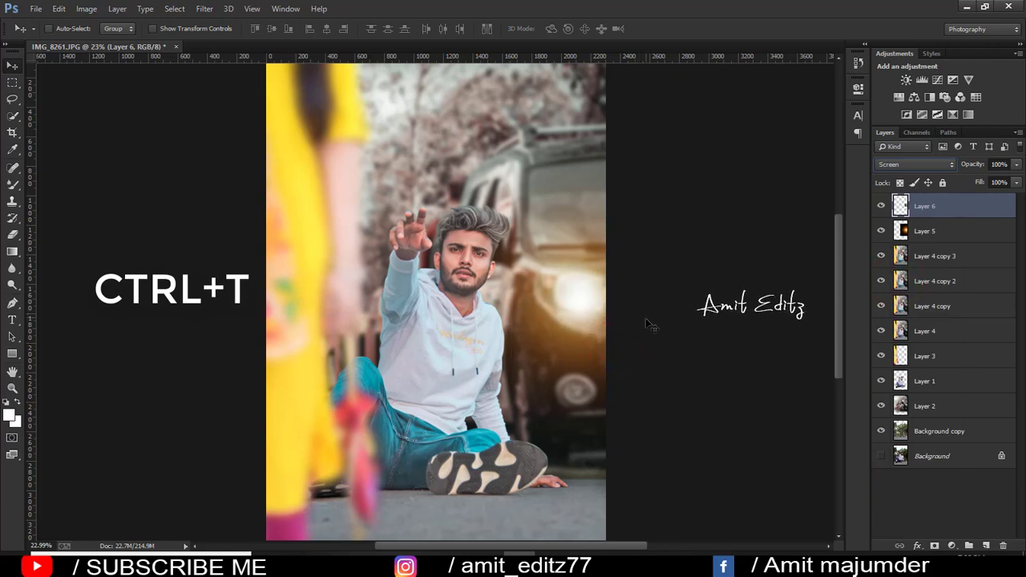
key("ctrl+t")
left_click_drag(623, 264, 603, 280)
key("Return")
left_click(586, 305)
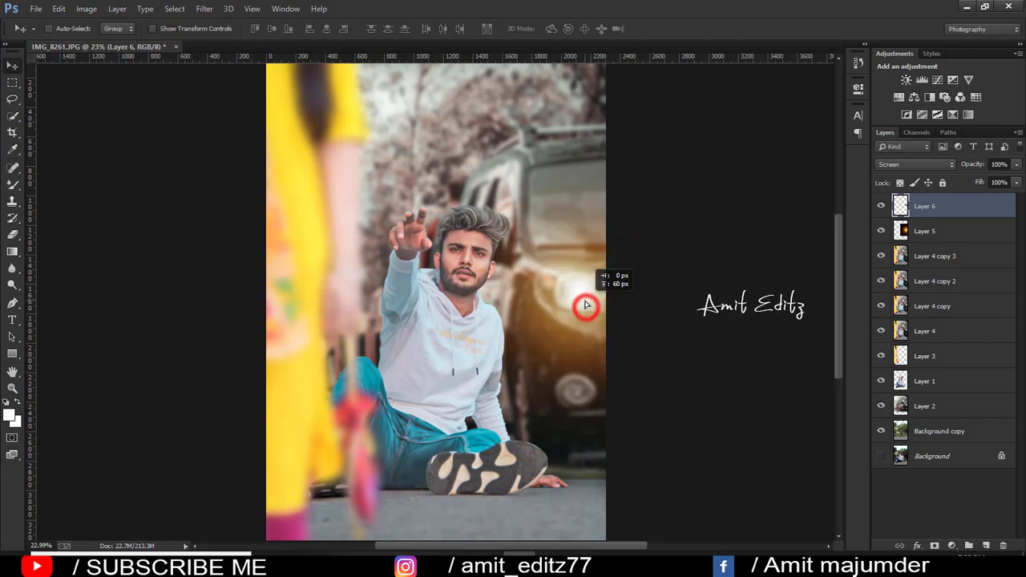
scroll(696, 388, "down", 2)
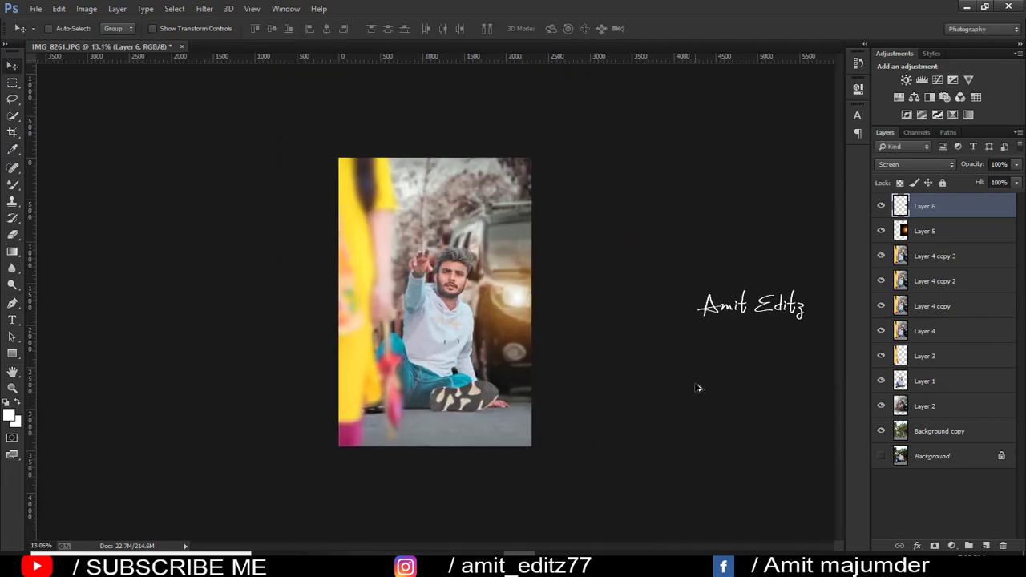
Step: Open the 'Please come back...' caption PNG and drag it onto the street photo
left_click(33, 8)
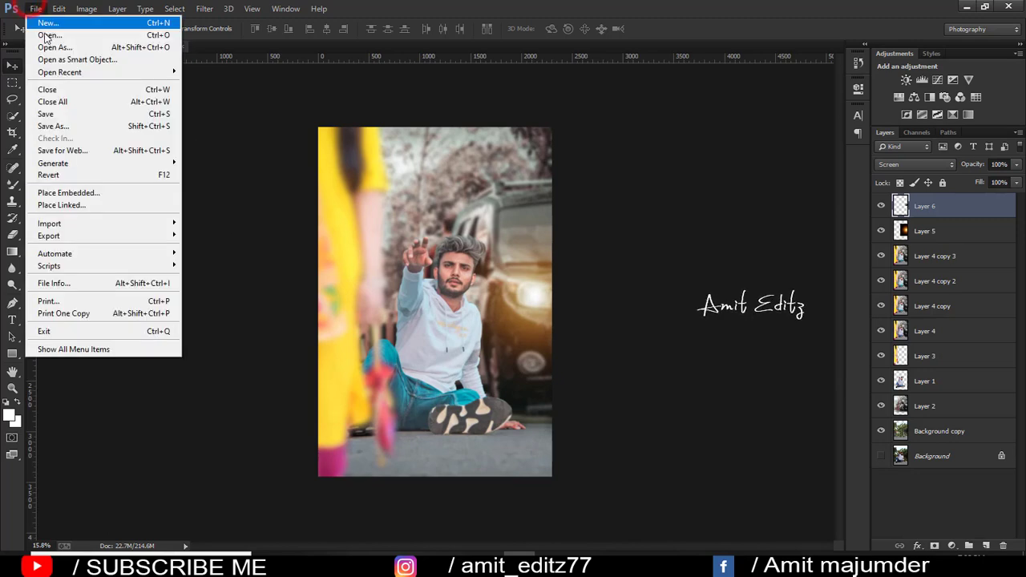
left_click(40, 33)
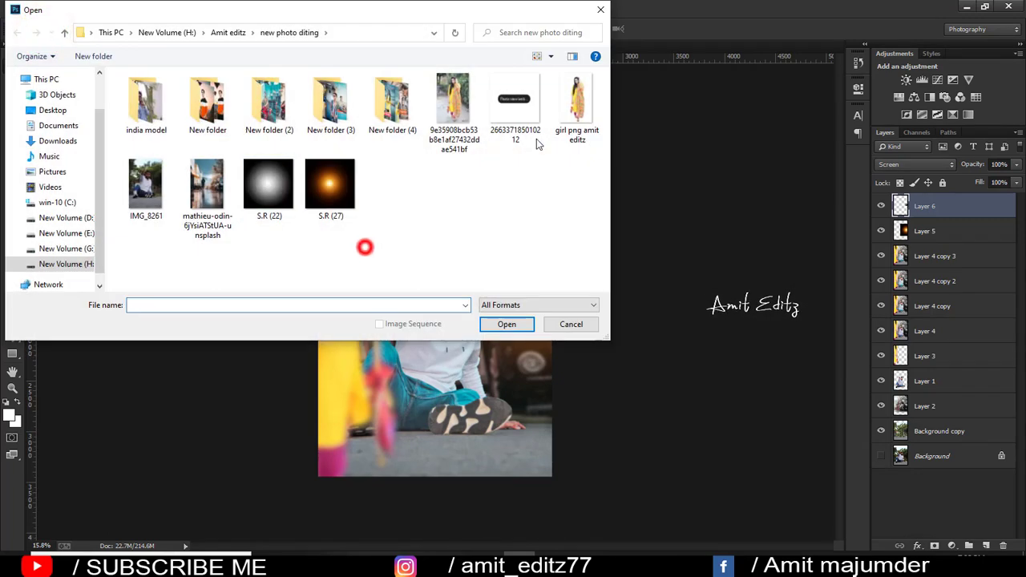
left_click(516, 97)
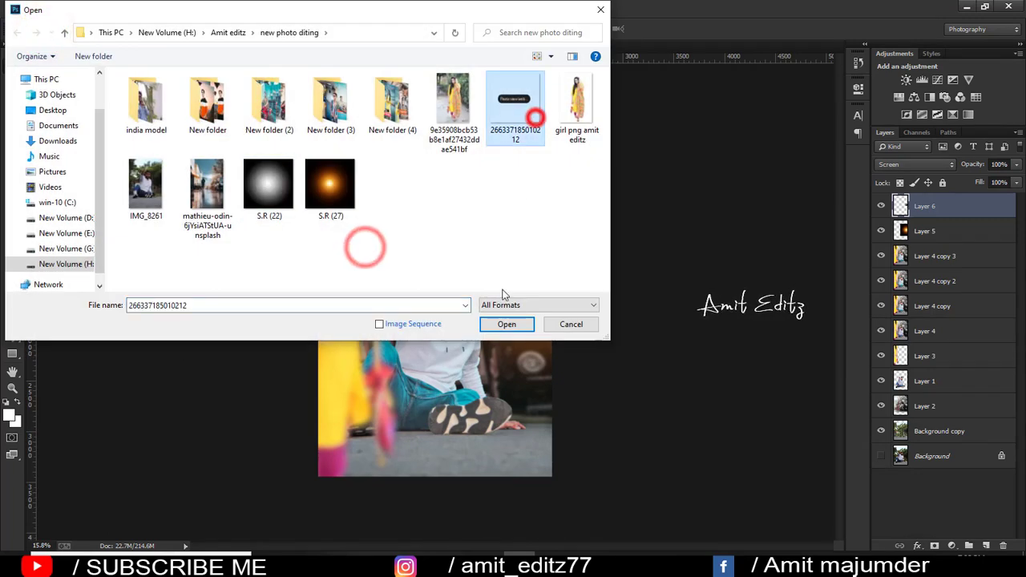
double_click(518, 95)
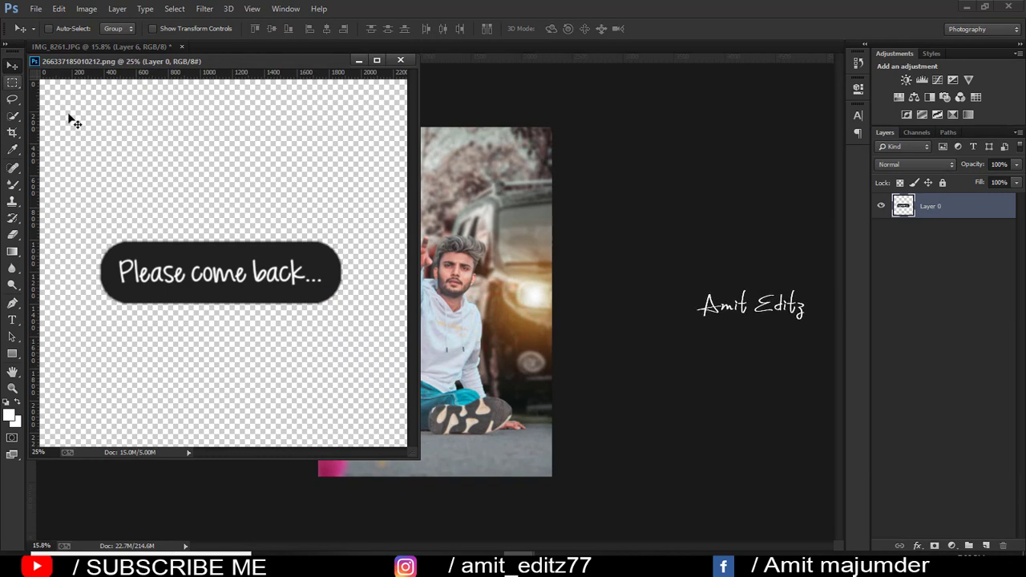
mouse_move(200, 261)
left_mouse_down()
mouse_move(496, 283)
mouse_move(457, 291)
mouse_move(429, 281)
left_mouse_up()
left_click(405, 59)
Step: Set caption Layer 7 to Screen blending and bring up Levels
left_click(890, 164)
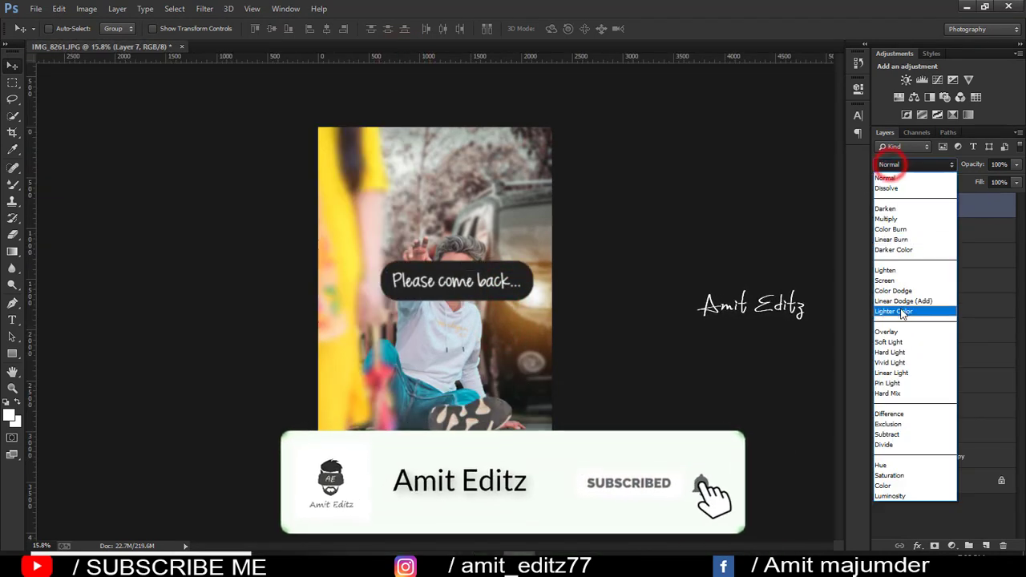
left_click(892, 279)
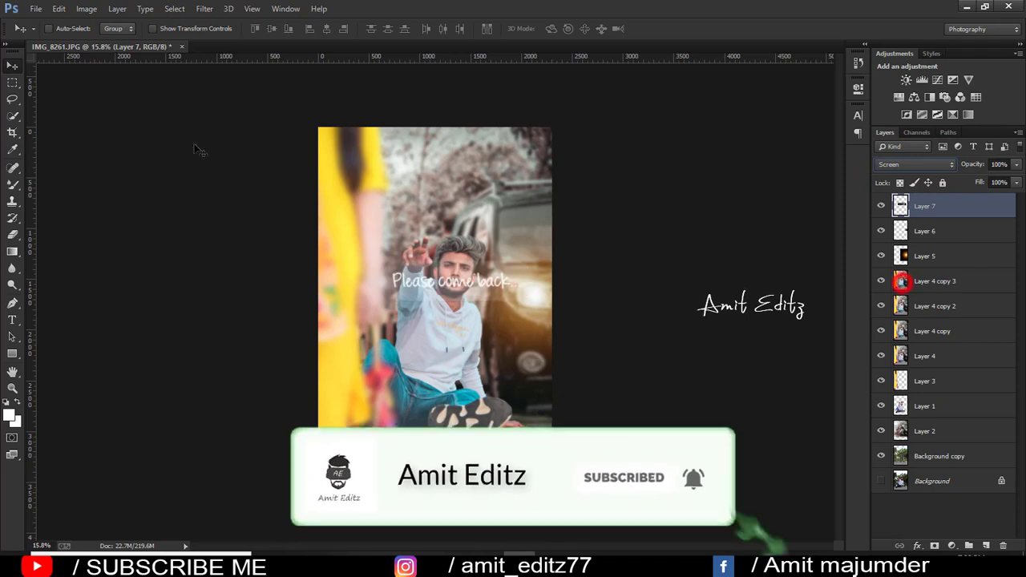
left_click(86, 9)
left_click(244, 53)
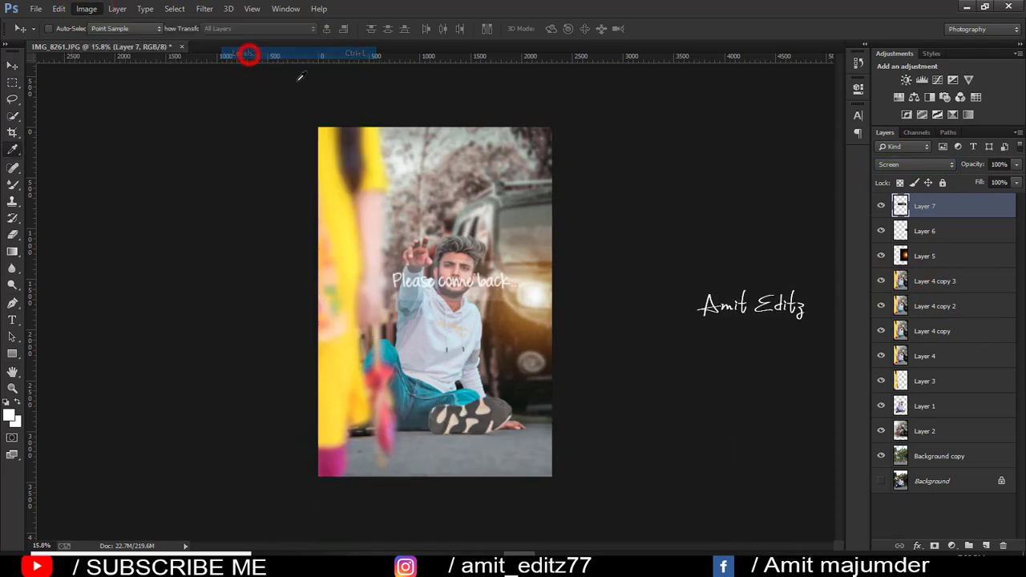
Step: Apply Levels to the caption with black input 25 and a lowered white output
left_click_drag(674, 356, 676, 356)
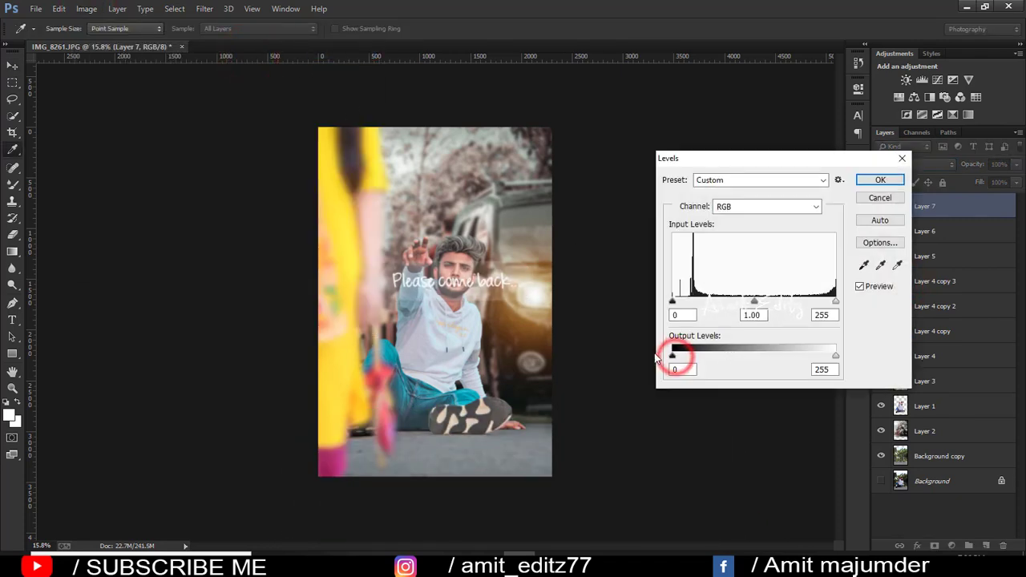
mouse_move(798, 356)
left_mouse_down()
mouse_move(789, 356)
mouse_move(827, 357)
left_mouse_up()
left_click_drag(673, 301, 688, 302)
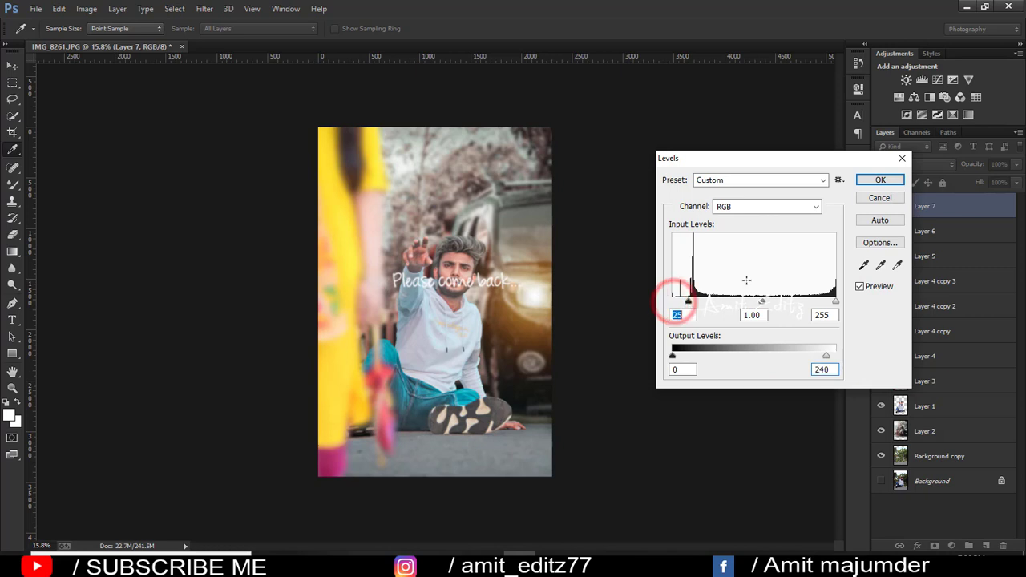
left_click(880, 180)
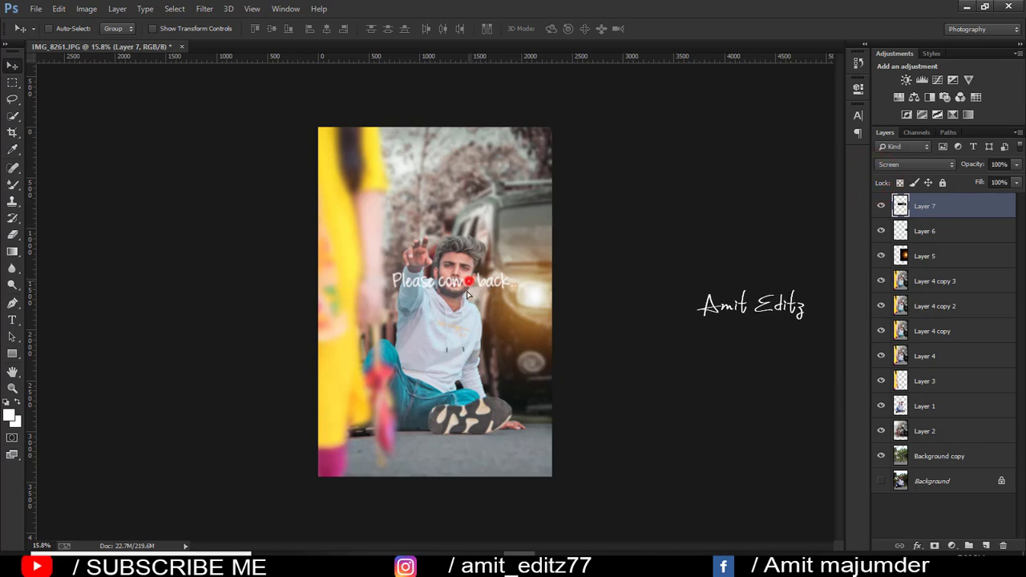
Step: Move the caption to the photo's bottom edge and reapply Levels with black input 12
left_click_drag(468, 292, 455, 457)
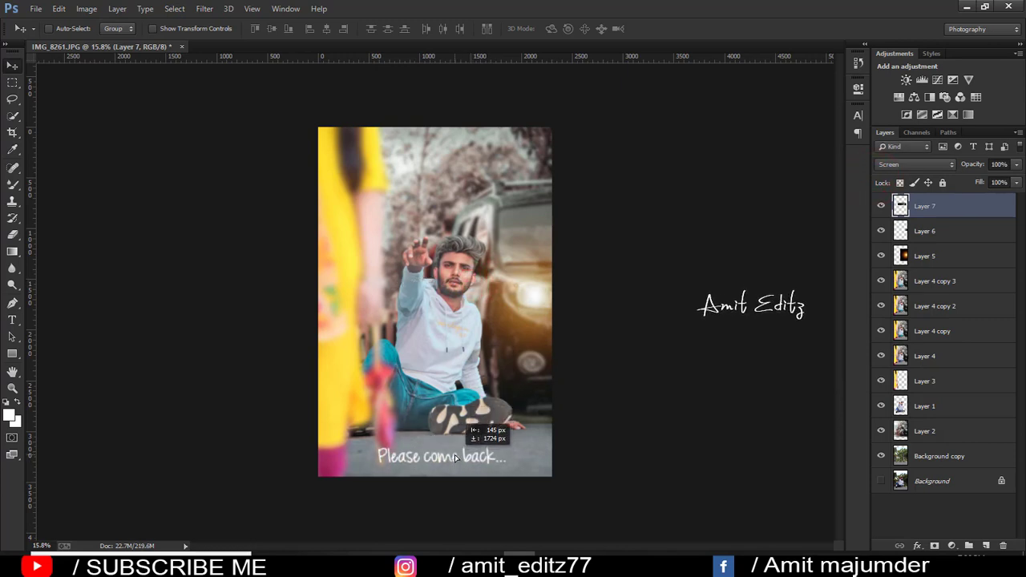
key("ctrl+0")
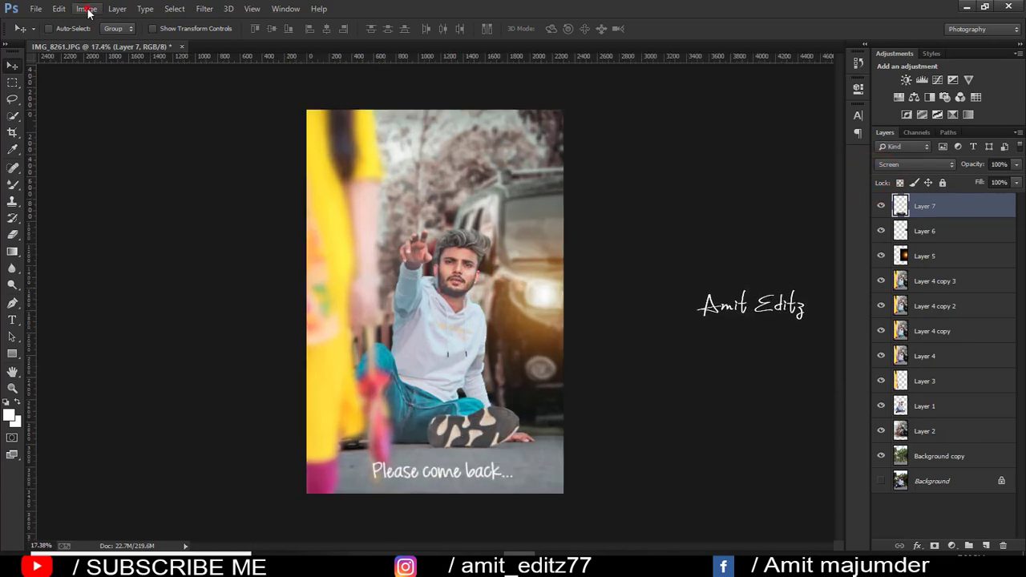
left_click(89, 11)
mouse_move(105, 41)
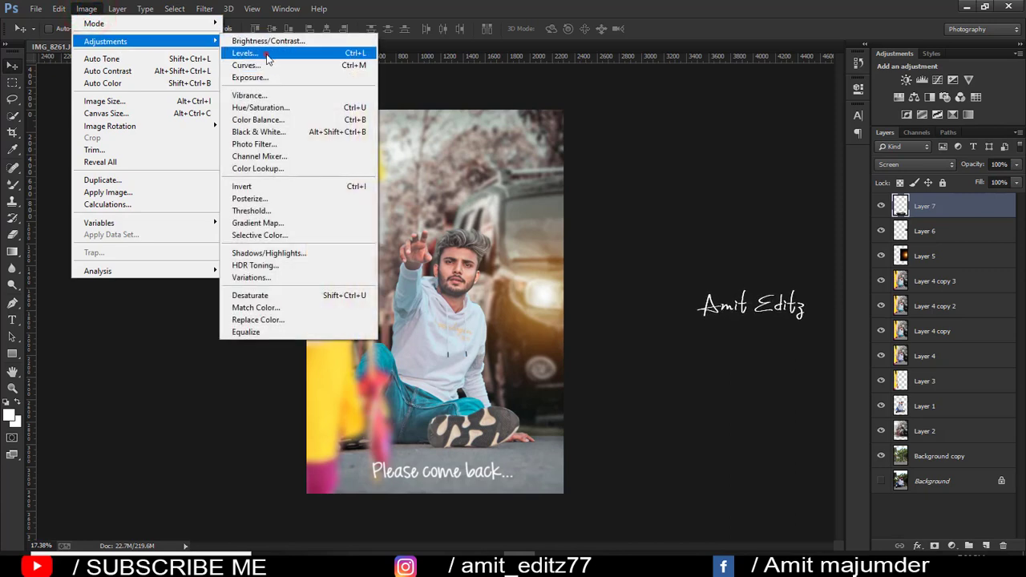
left_click(267, 54)
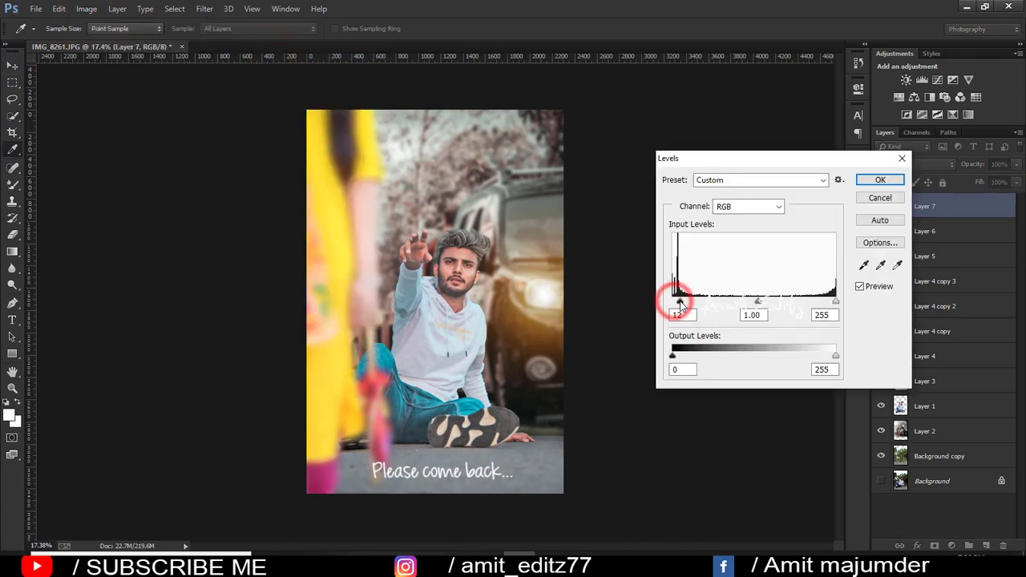
left_click(680, 303)
left_click(878, 181)
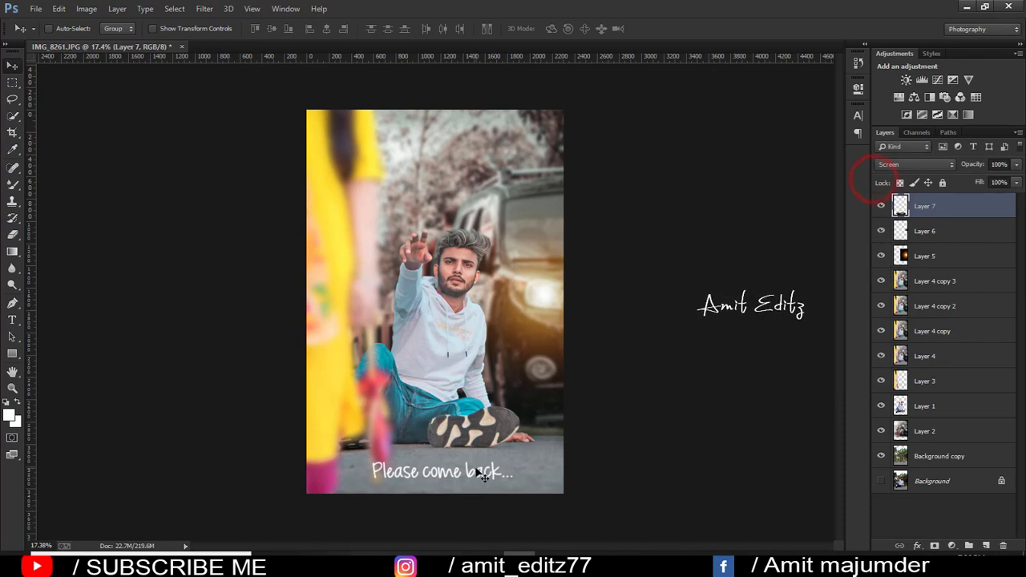
mouse_move(449, 478)
left_mouse_down()
mouse_move(449, 150)
mouse_move(448, 473)
left_mouse_up()
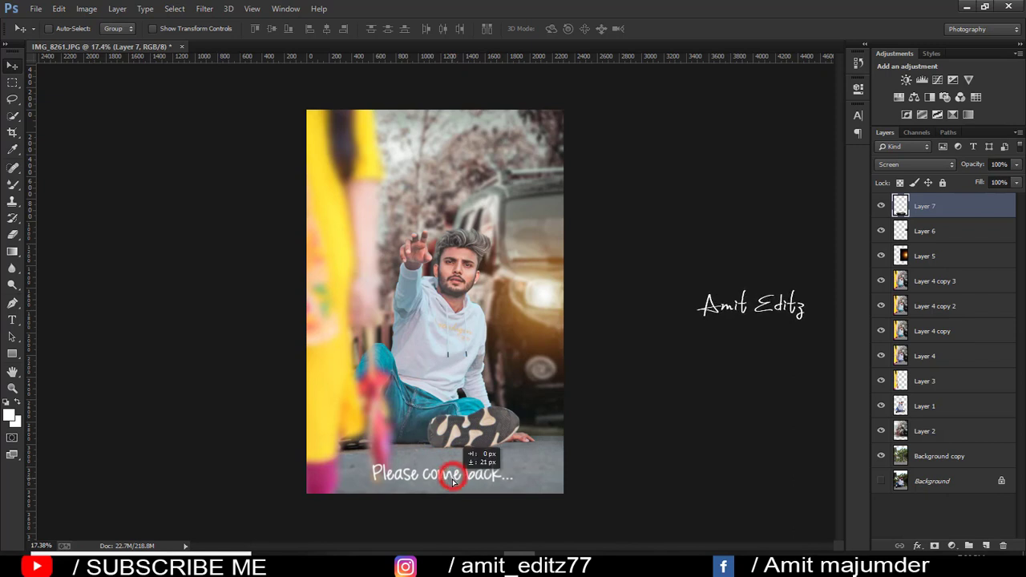
Step: Stamp all visible layers into a merged Layer 8 on top (Ctrl+Alt+Shift+E)
scroll(463, 422, "down", 2)
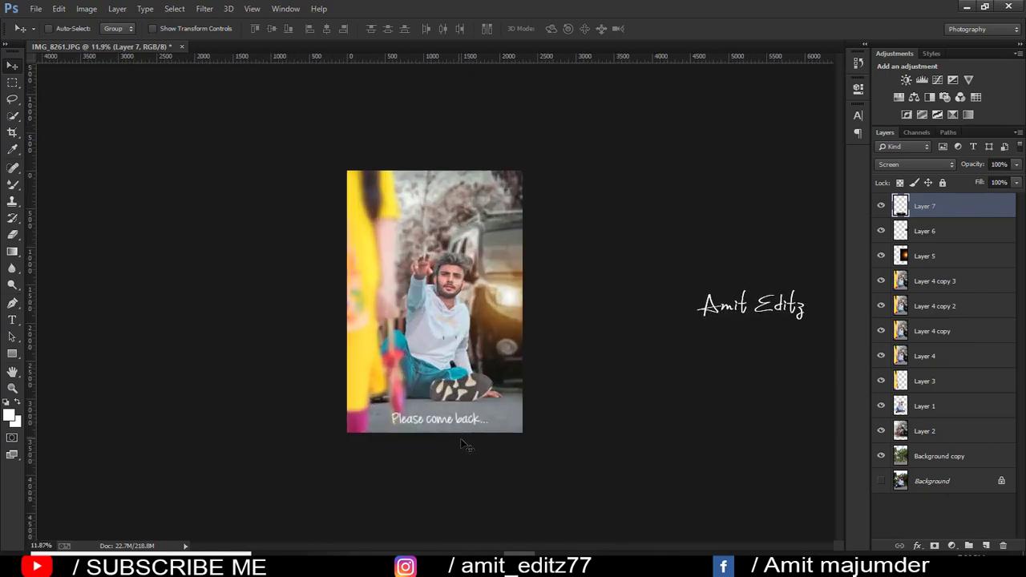
scroll(561, 360, "up", 1)
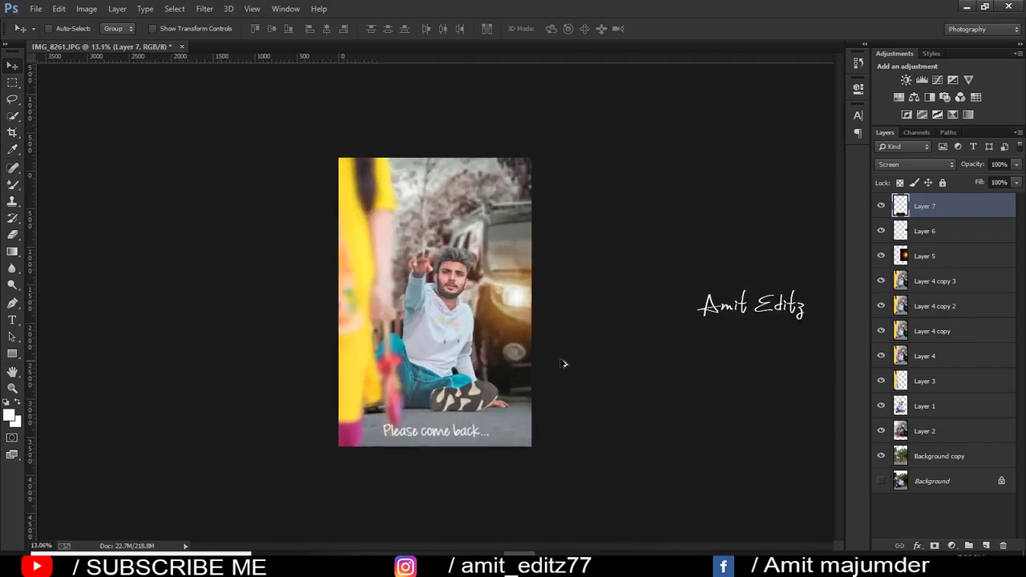
scroll(557, 360, "up", 1)
scroll(556, 361, "up", 1)
scroll(500, 295, "up", 1)
scroll(500, 295, "down", 1)
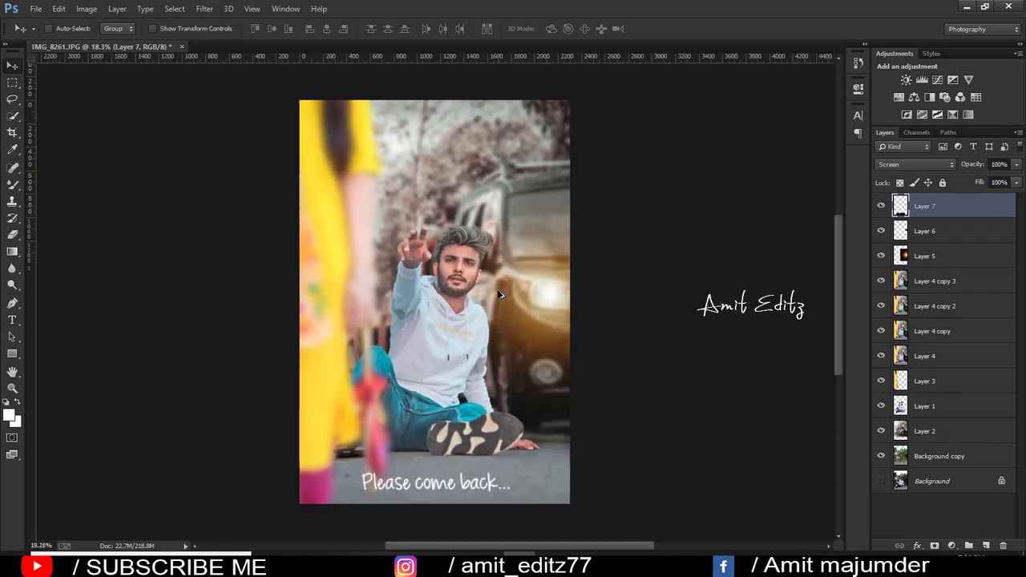
scroll(501, 296, "down", 1)
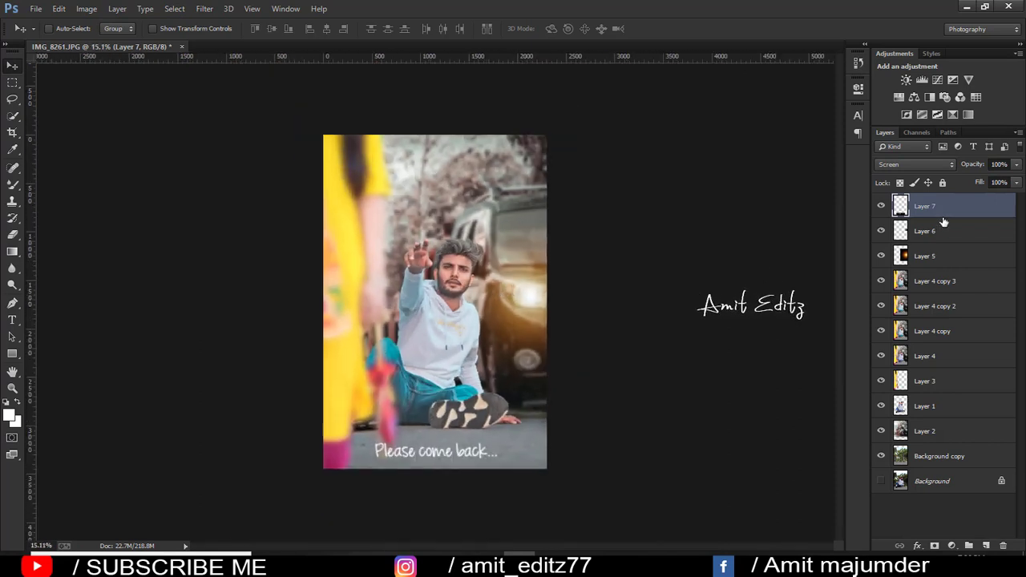
key("ctrl+shift+alt+e")
Step: Open the Camera Raw Filter on Layer 8 and set Temperature to -6
left_click(12, 133)
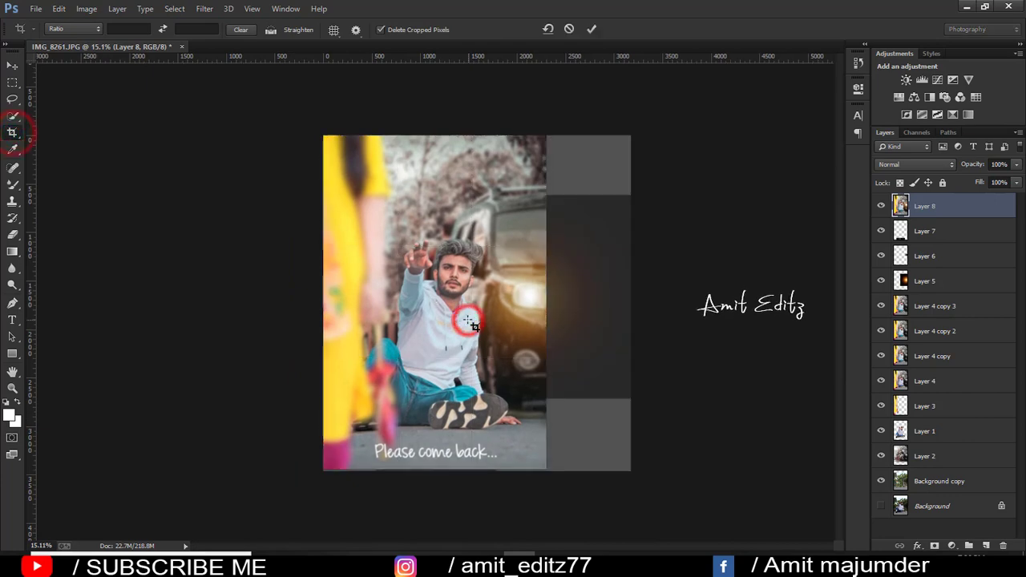
left_click(205, 8)
left_click(237, 83)
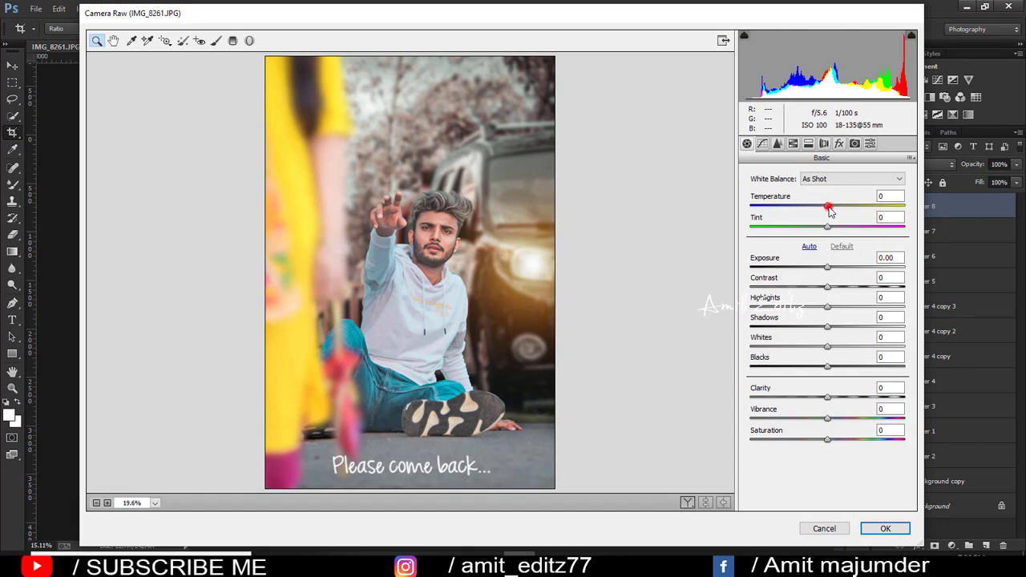
left_click_drag(830, 210, 826, 210)
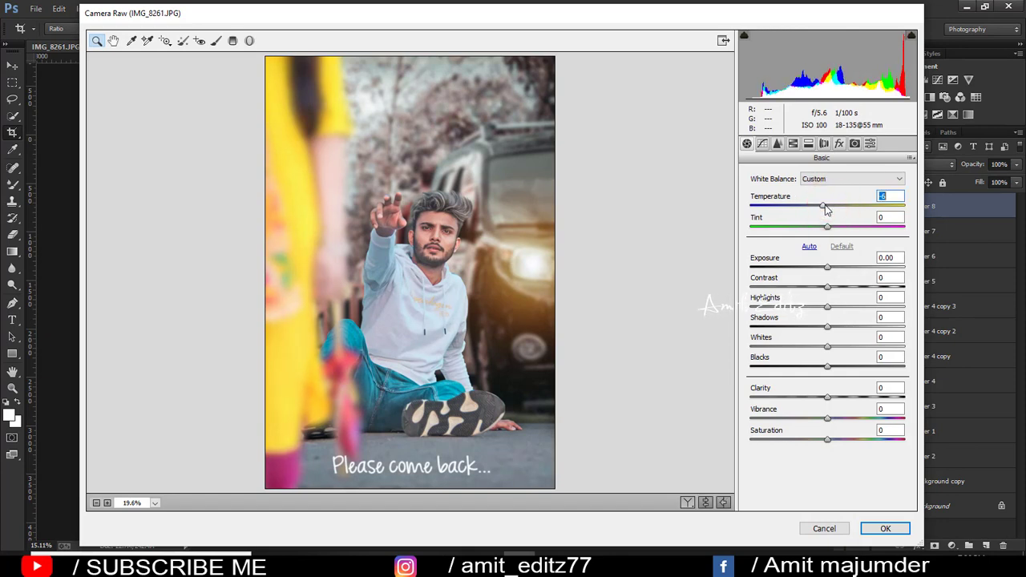
left_click_drag(830, 210, 827, 210)
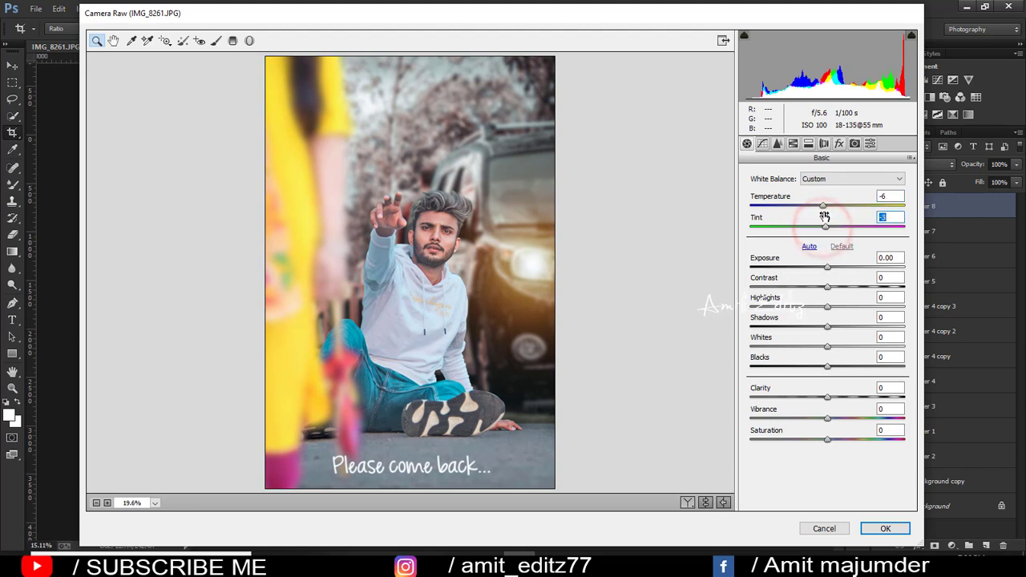
Step: Reduce Oranges saturation to -13 and Reds to -23, lower Blue Primary hue, and apply
left_click(793, 144)
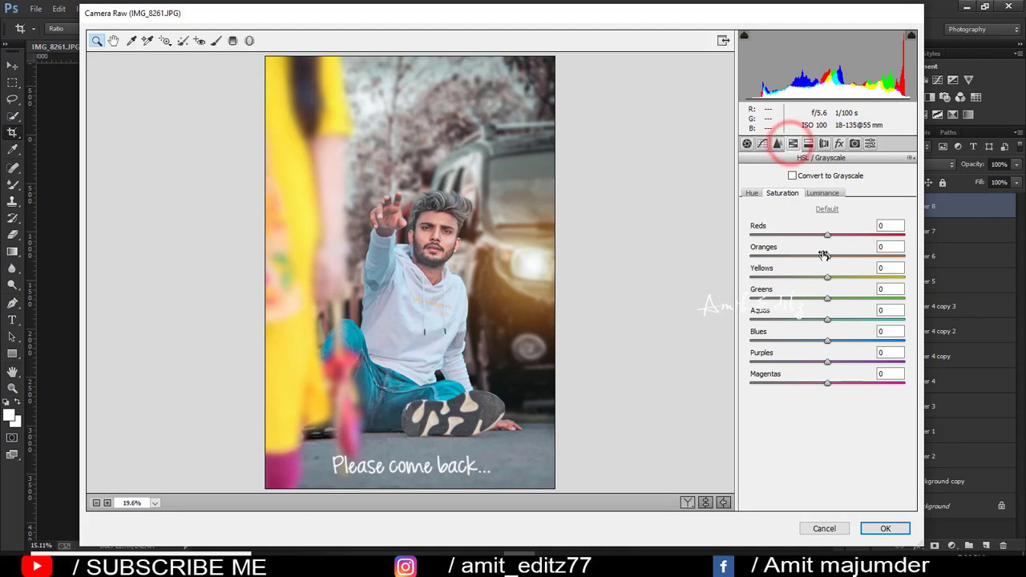
left_click_drag(827, 255, 810, 257)
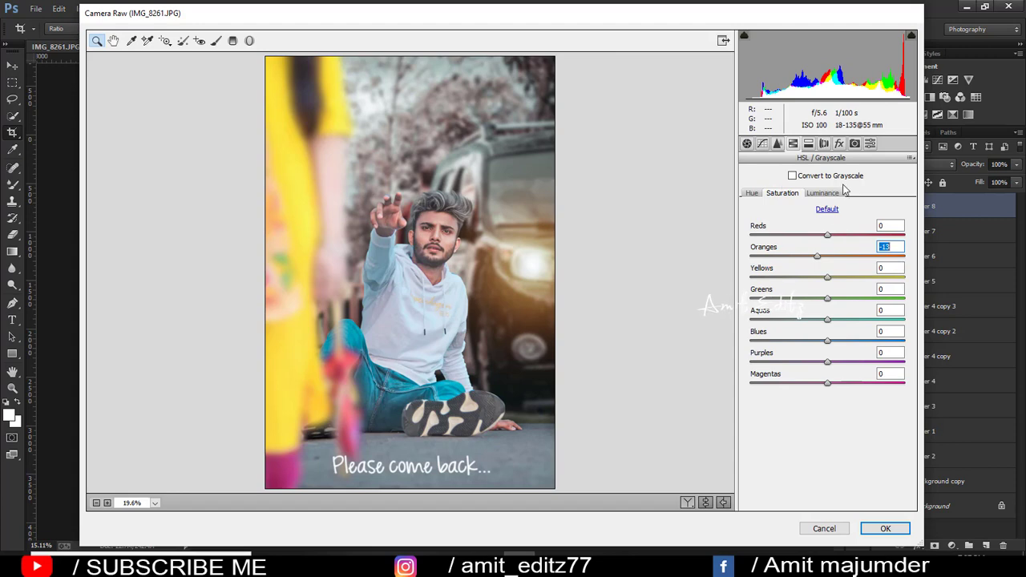
left_click(855, 143)
mouse_move(828, 384)
left_mouse_down()
mouse_move(775, 385)
mouse_move(834, 385)
mouse_move(810, 387)
left_mouse_up()
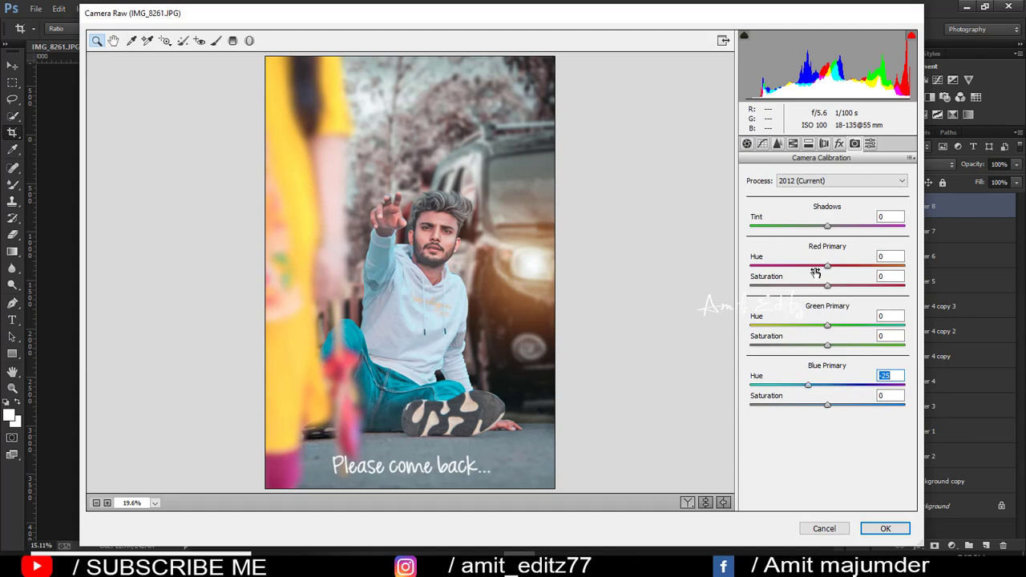
left_click(809, 144)
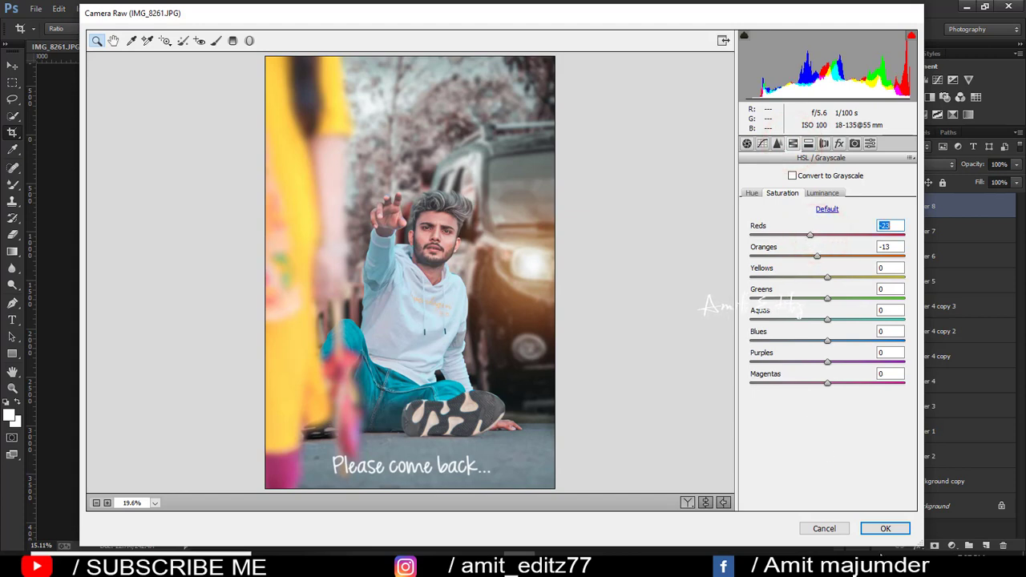
left_click(886, 528)
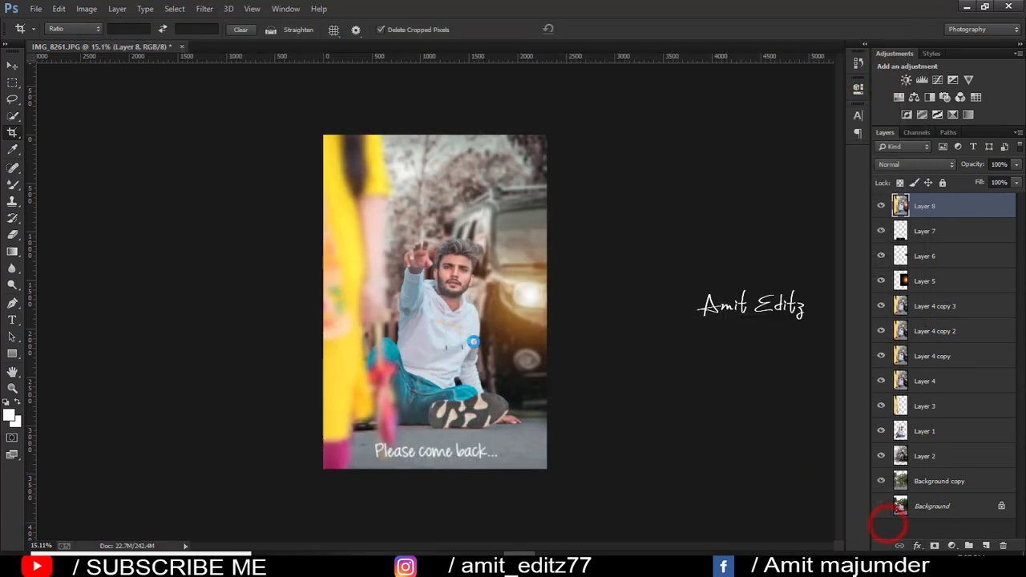
Step: Duplicate Layer 8 and apply a High Pass filter at 5.9 px radius
left_click_drag(473, 342, 772, 261)
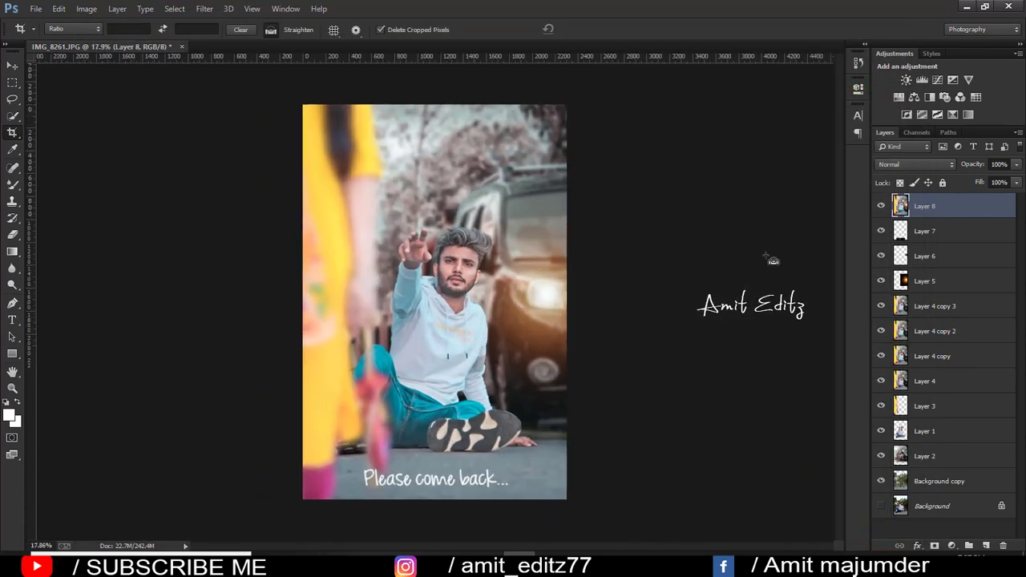
left_click(938, 212)
key("ctrl+j")
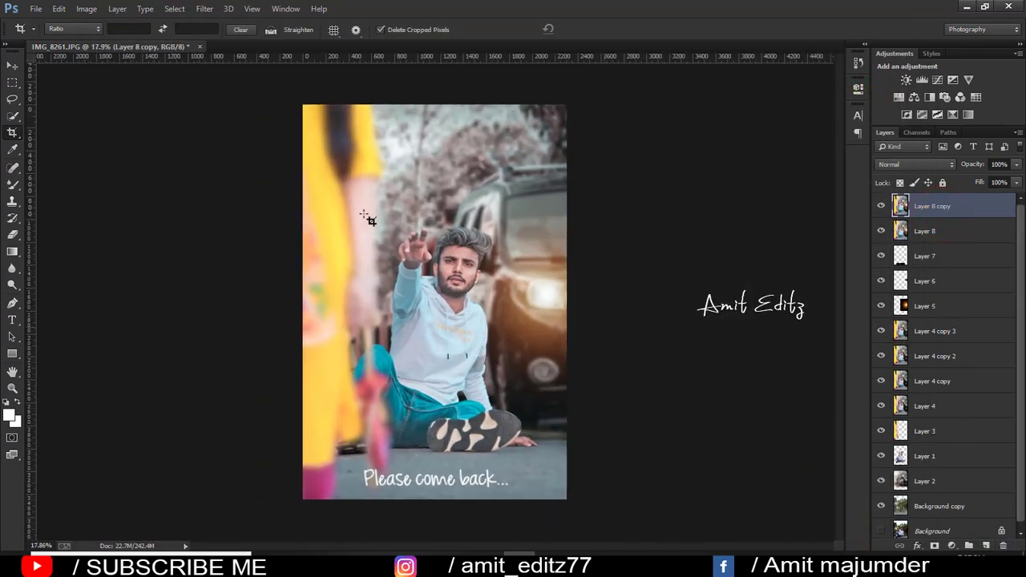
left_click(205, 9)
mouse_move(241, 297)
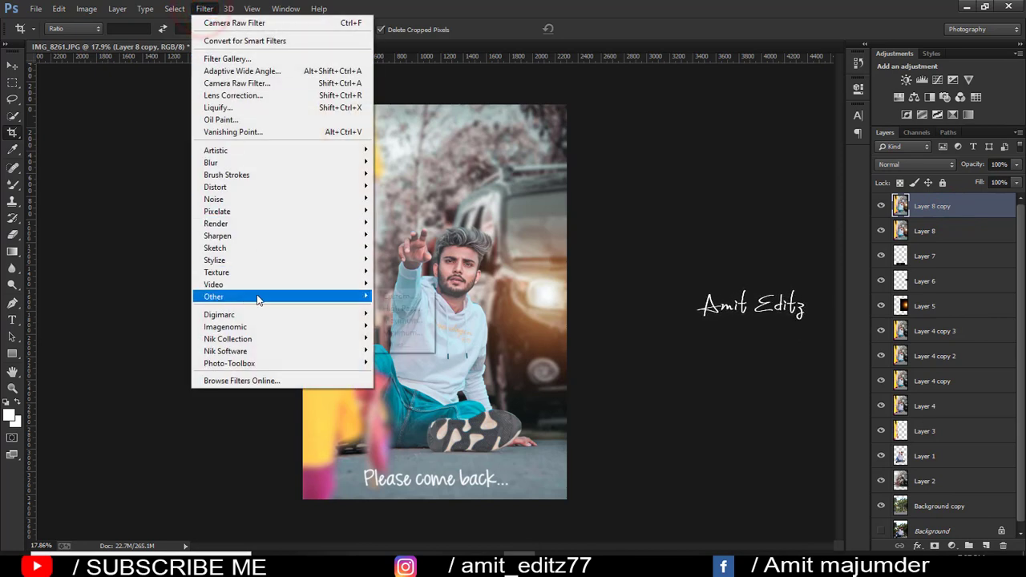
left_click(401, 308)
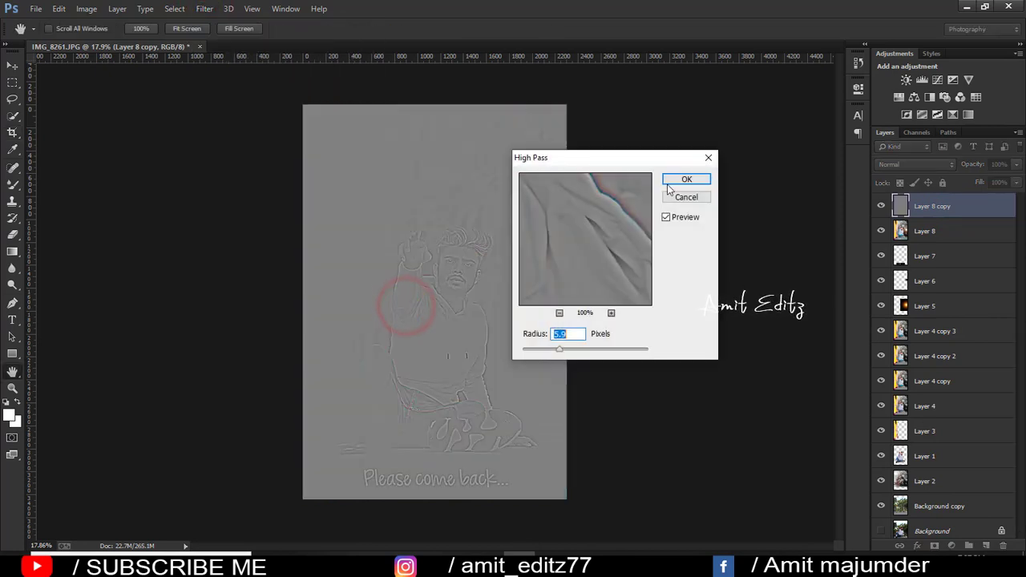
left_click(914, 164)
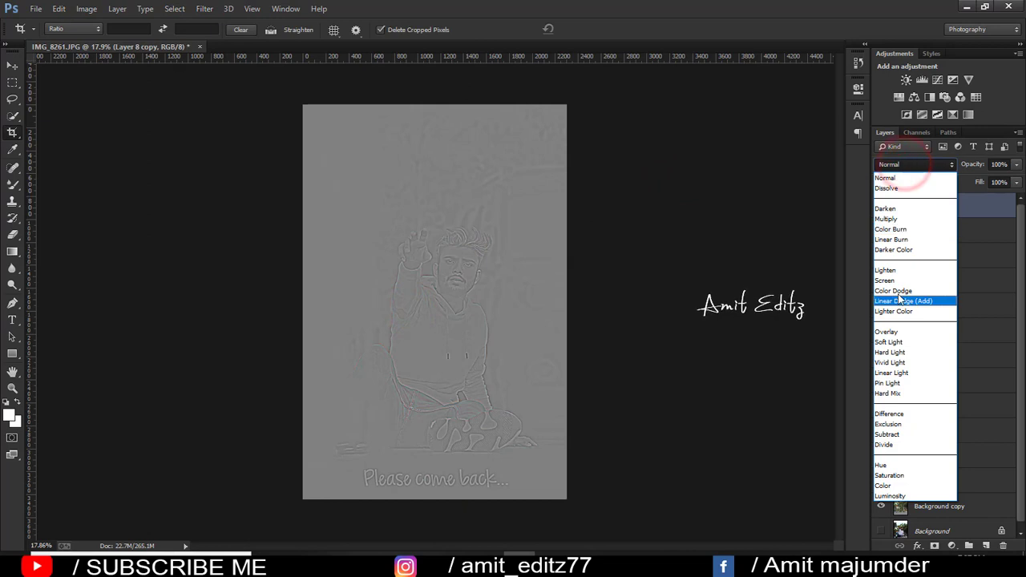
Step: Blend the high-pass copy as Soft Light at 65% and merge it with Layer 8
left_click(888, 342)
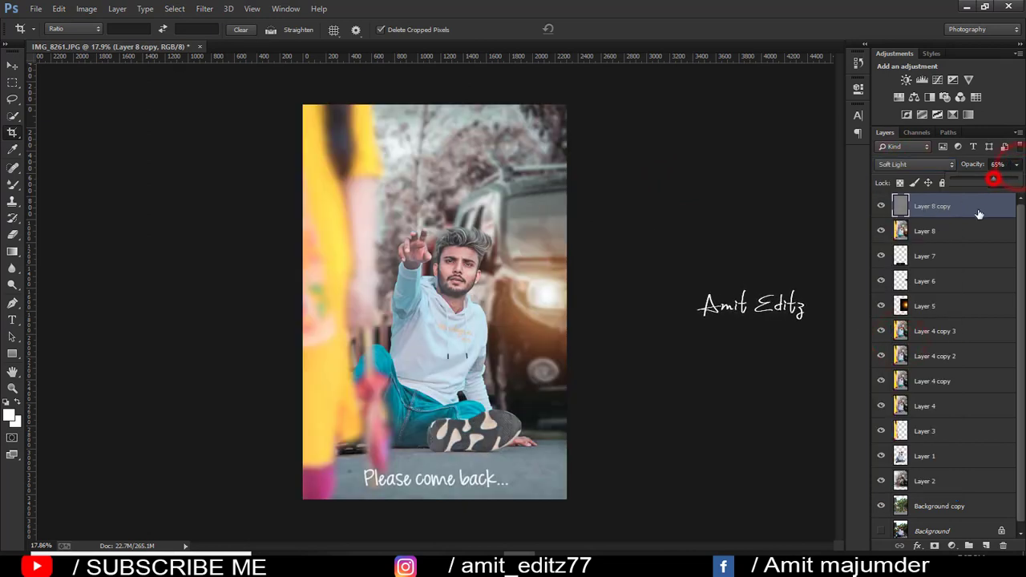
left_click(926, 231, "ctrl")
right_click(927, 231)
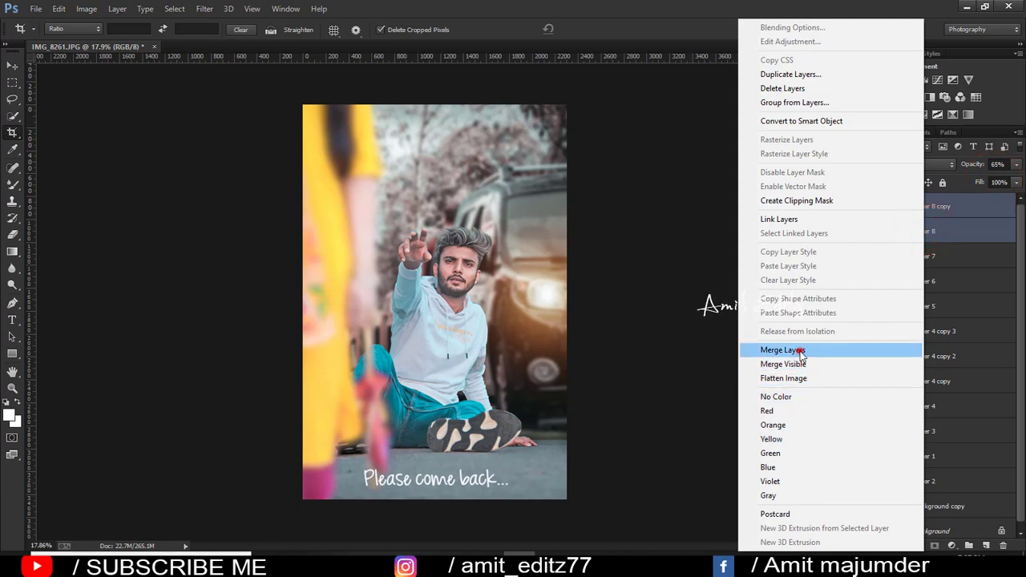
left_click(798, 349)
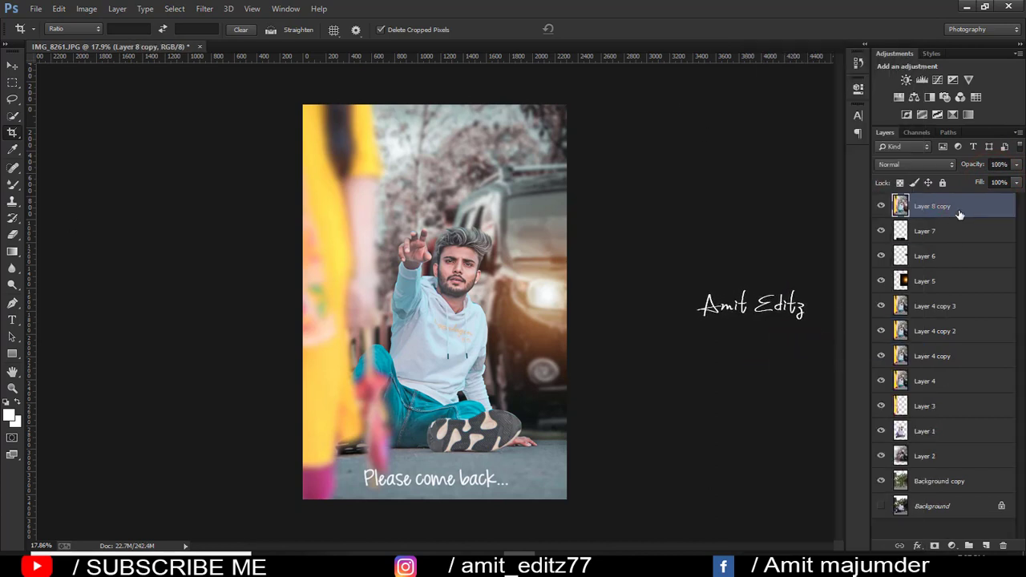
Step: Duplicate the photo layer and add a Color Balance adjustment layer
key("ctrl+j")
left_click(951, 546)
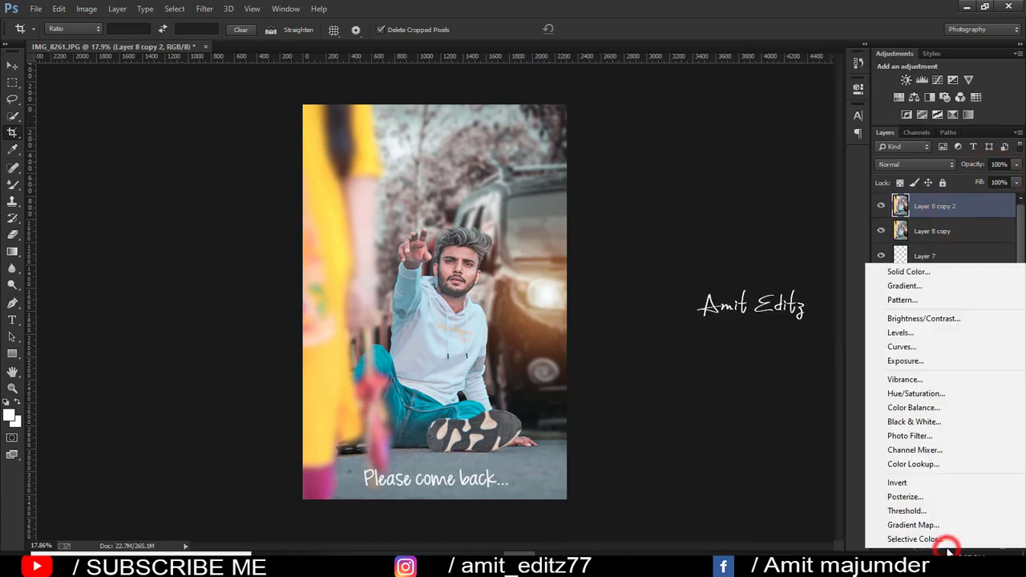
left_click(796, 405)
left_click(951, 551)
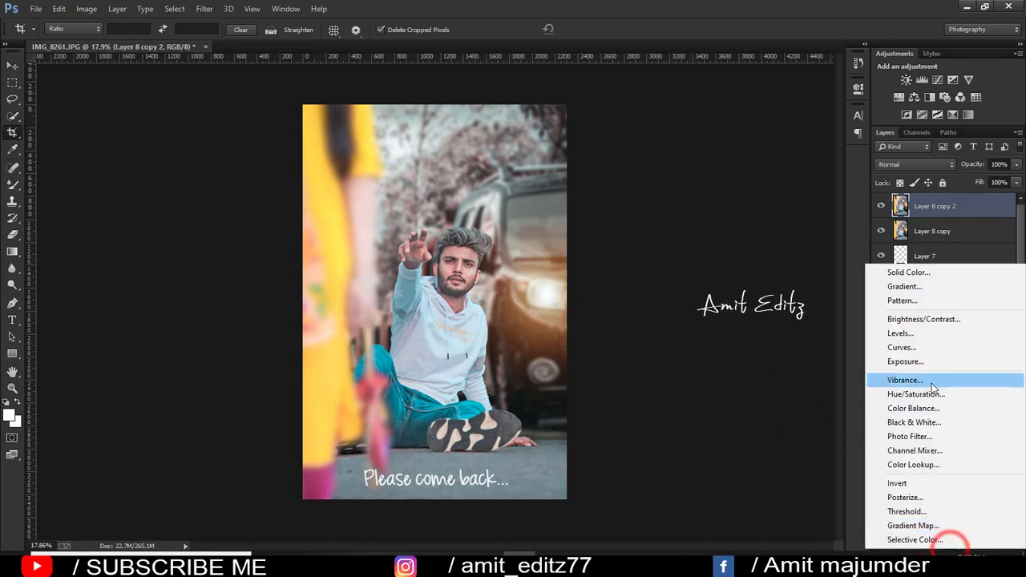
left_click(932, 408)
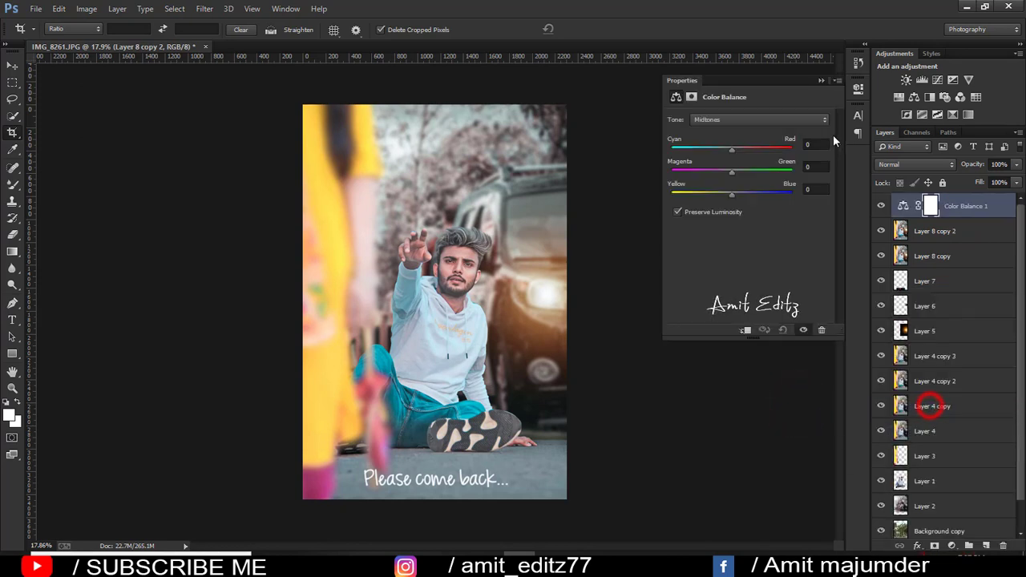
Step: Set the Color Balance Shadows to -5, -1, +1
left_click(747, 121)
left_click(743, 131)
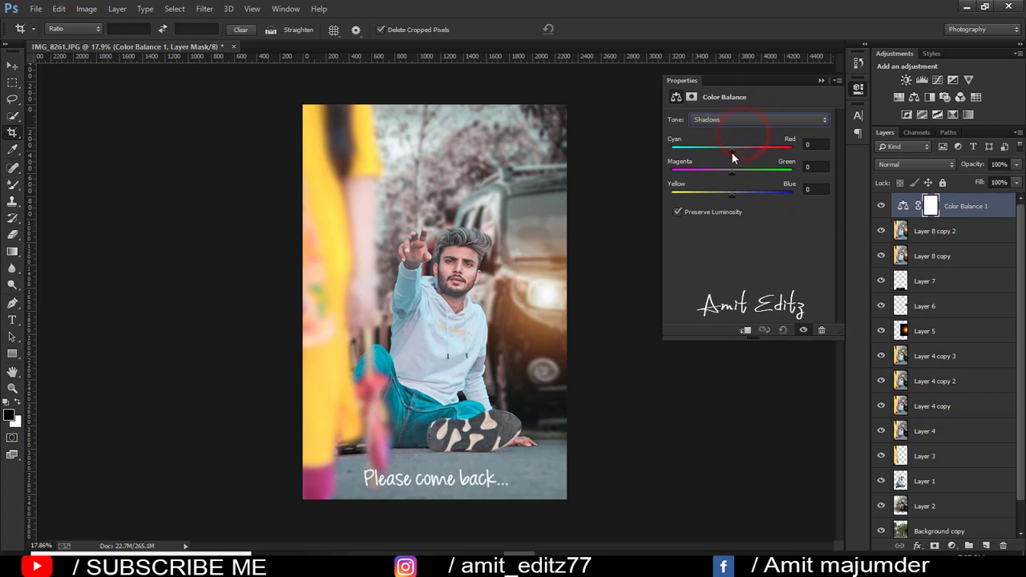
left_click_drag(731, 156, 728, 157)
left_click_drag(734, 171, 732, 172)
left_click_drag(732, 172, 734, 192)
left_click_drag(734, 191, 732, 190)
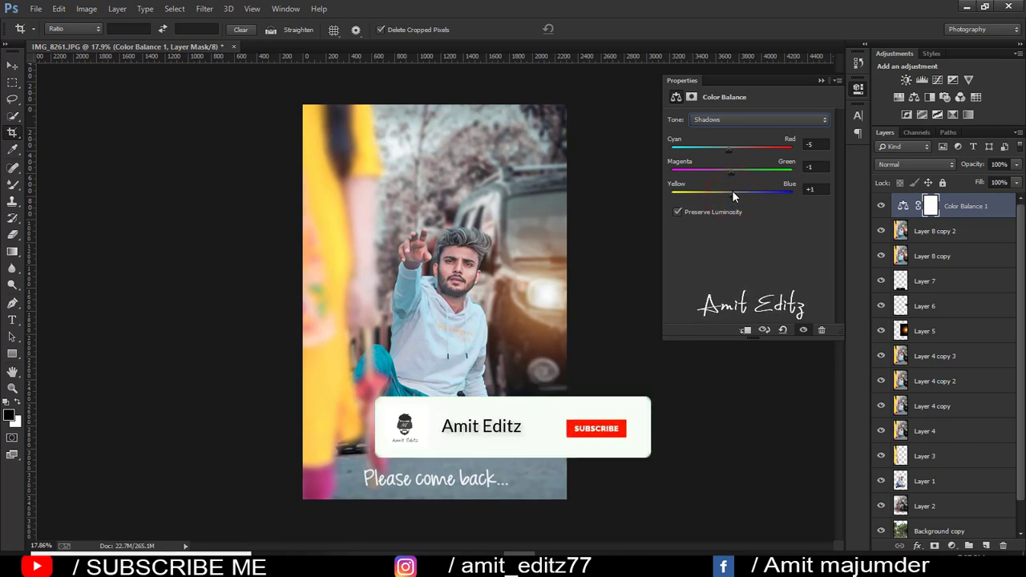
left_click(821, 80)
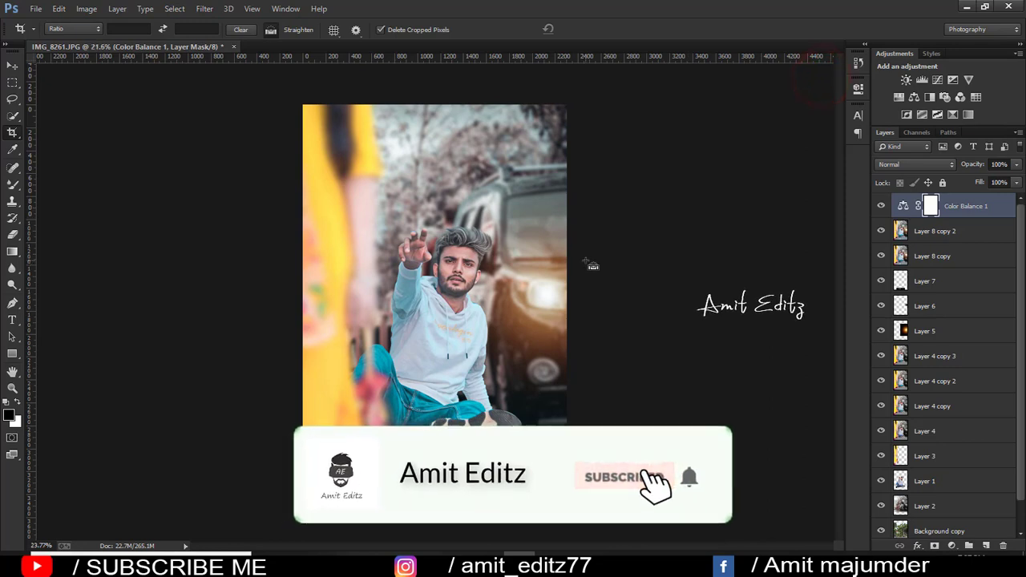
Step: Reduce the Color Balance opacity to 67% and merge it with Layer 8 copy 2
left_click(1016, 164)
left_click_drag(1014, 178, 995, 178)
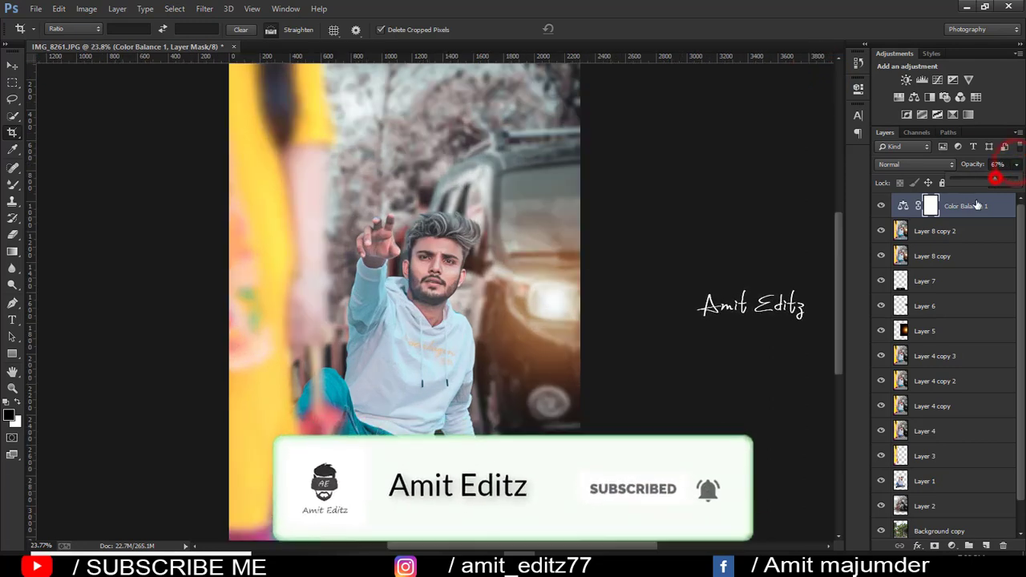
left_click(946, 231, "ctrl")
right_click(945, 231)
left_click(850, 350)
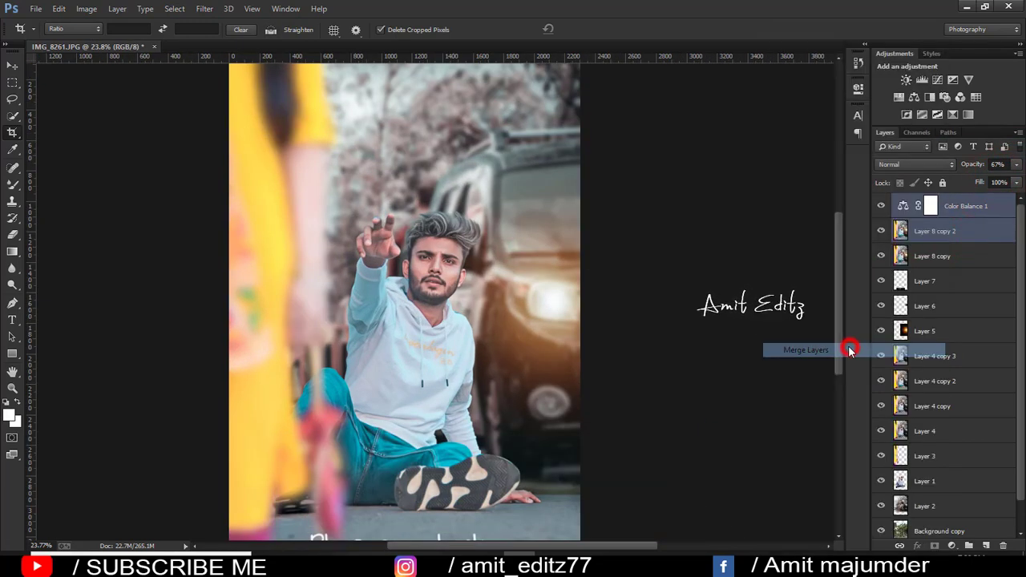
scroll(556, 316, "down", 2)
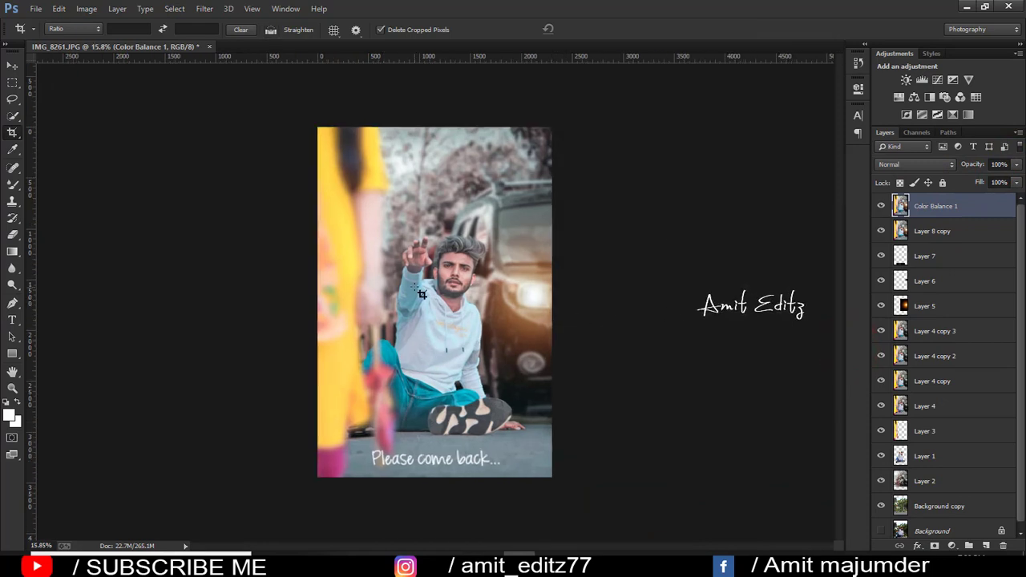
Step: Merge Visible into Color Balance 1 and toggle its visibility to compare before and after
scroll(422, 293, "up", 1)
right_click(934, 207)
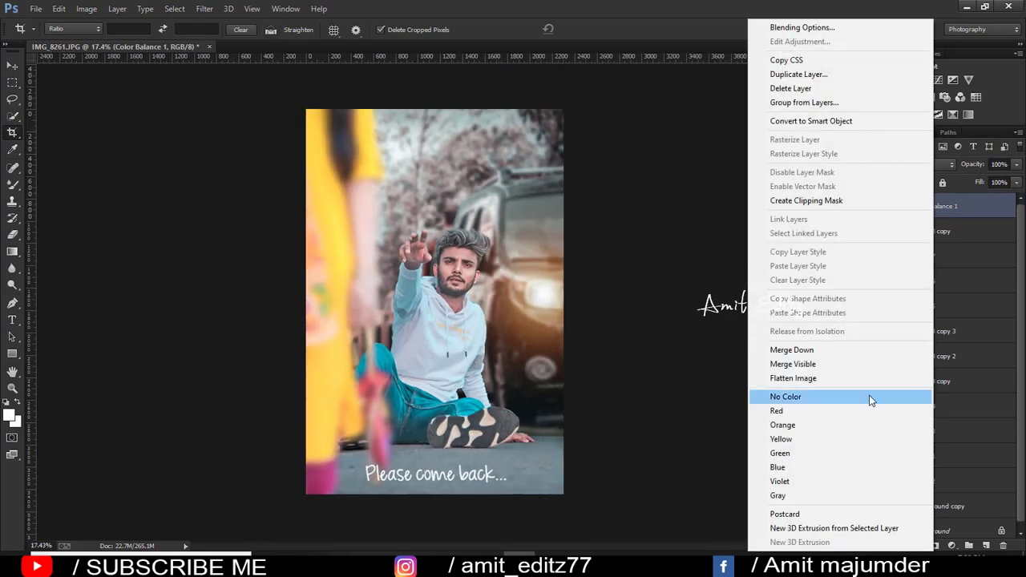
left_click(779, 364)
left_click(882, 207)
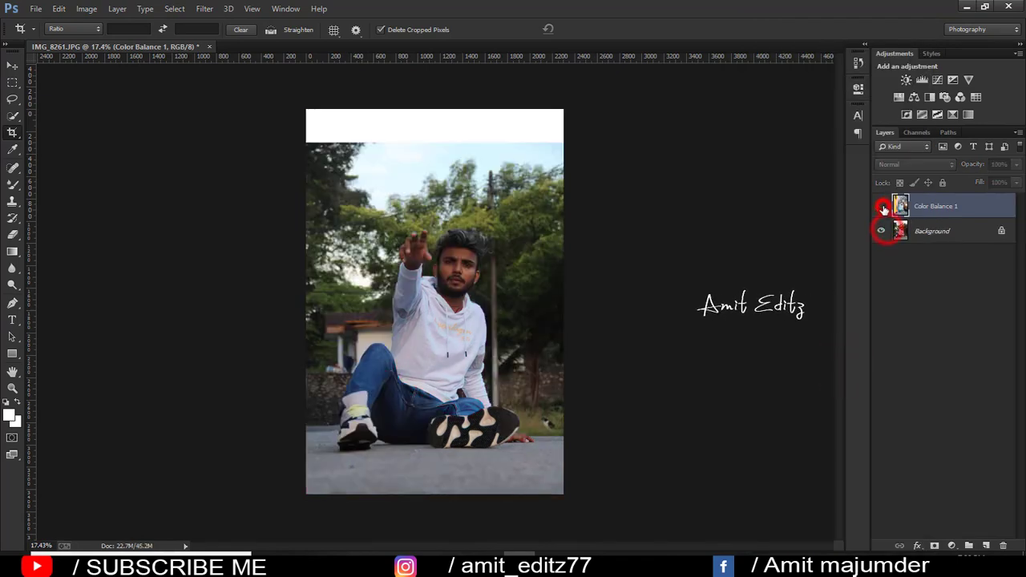
left_click(882, 207)
left_click(882, 207)
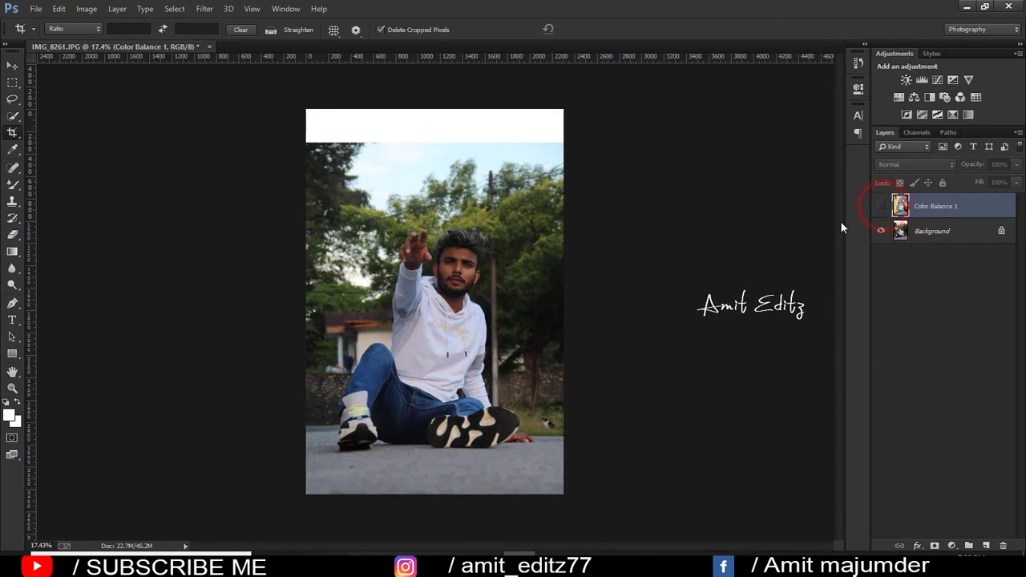
left_click(882, 207)
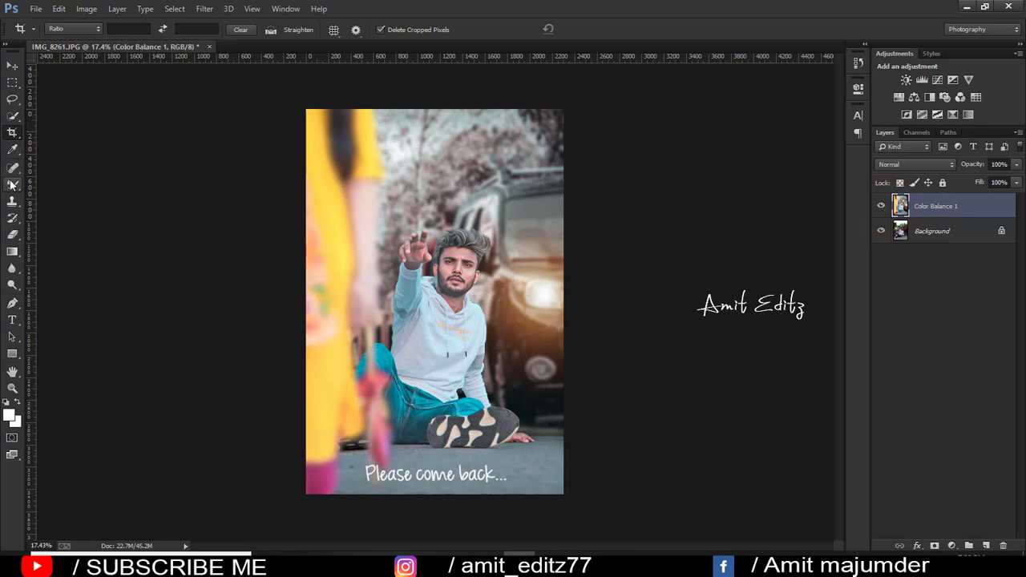
left_click_drag(12, 184, 58, 186)
Step: Choose the logo watermark brush preset and shrink it to 186 px
right_click(395, 263)
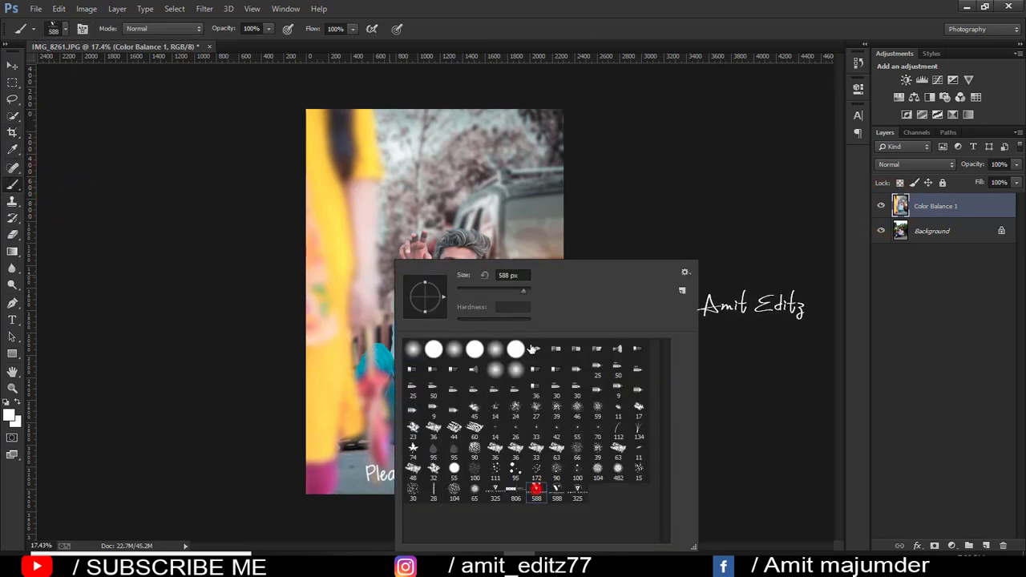
double_click(534, 486)
left_click_drag(481, 193, 297, 60)
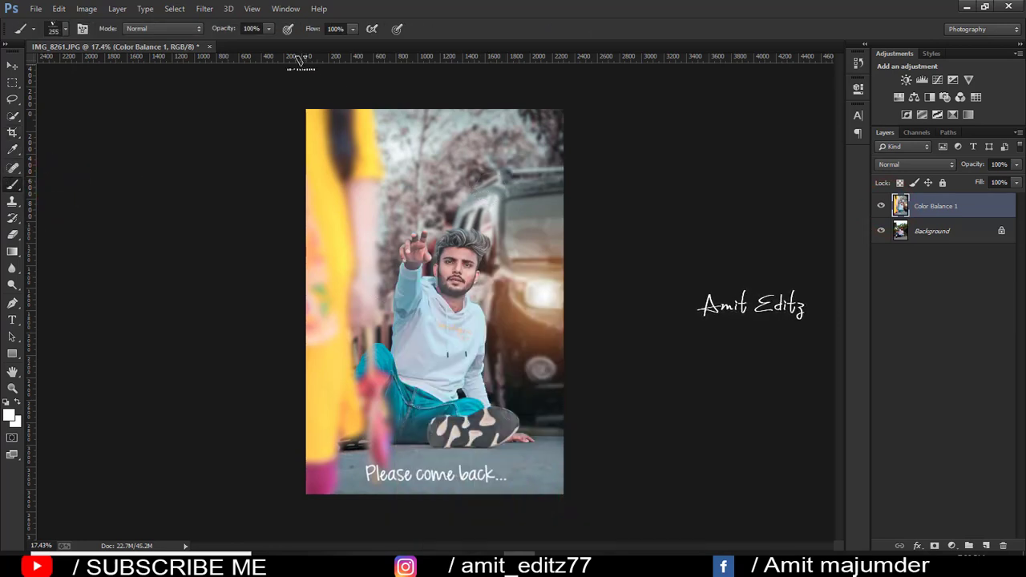
key("bracketleft")
key("bracketleft")
right_click(419, 260)
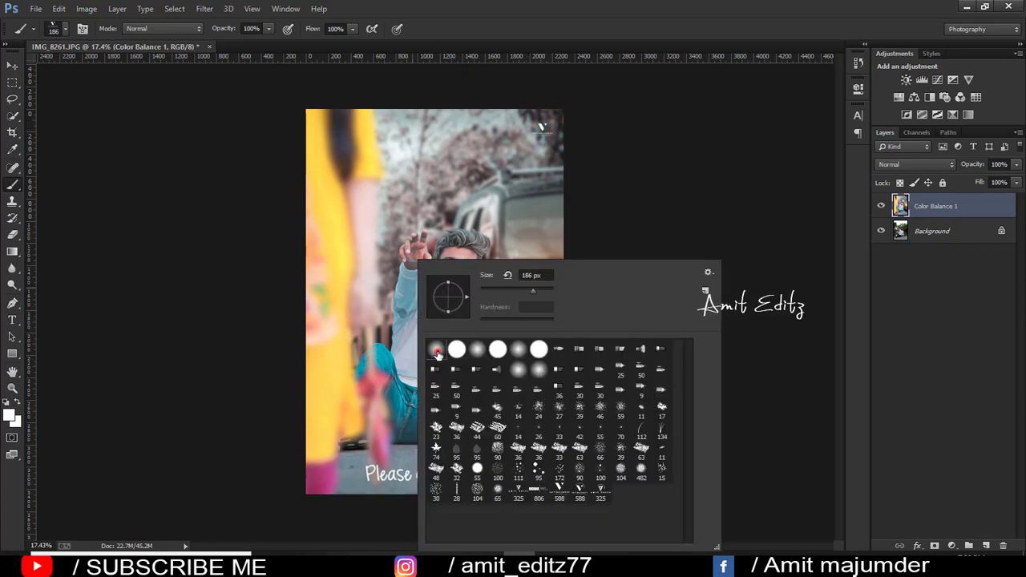
left_click(12, 64)
Step: Toggle the edited layer's visibility to compare the watermarked photo with the original
scroll(712, 263, "up", 2)
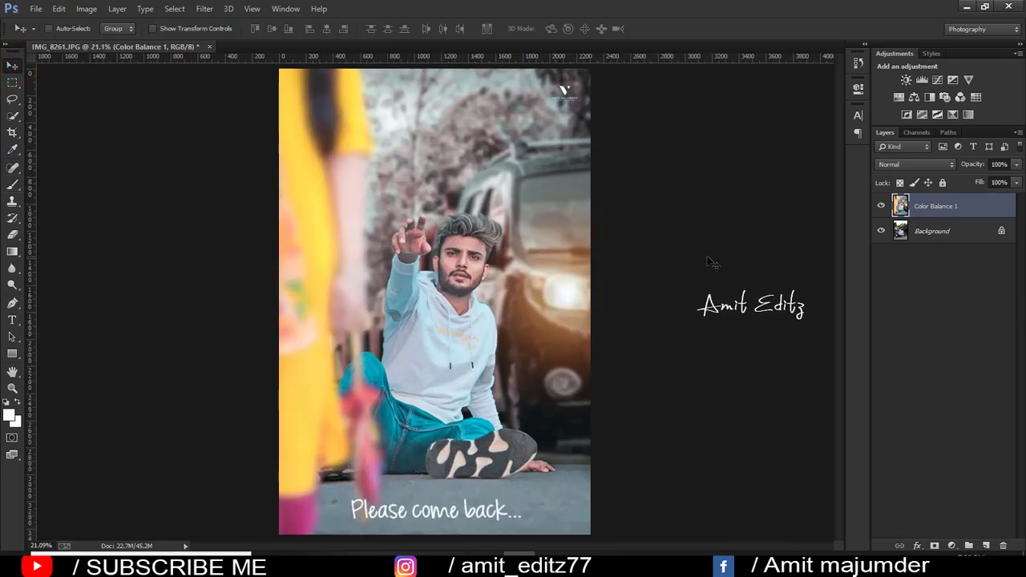
left_click(883, 207)
left_click(882, 207)
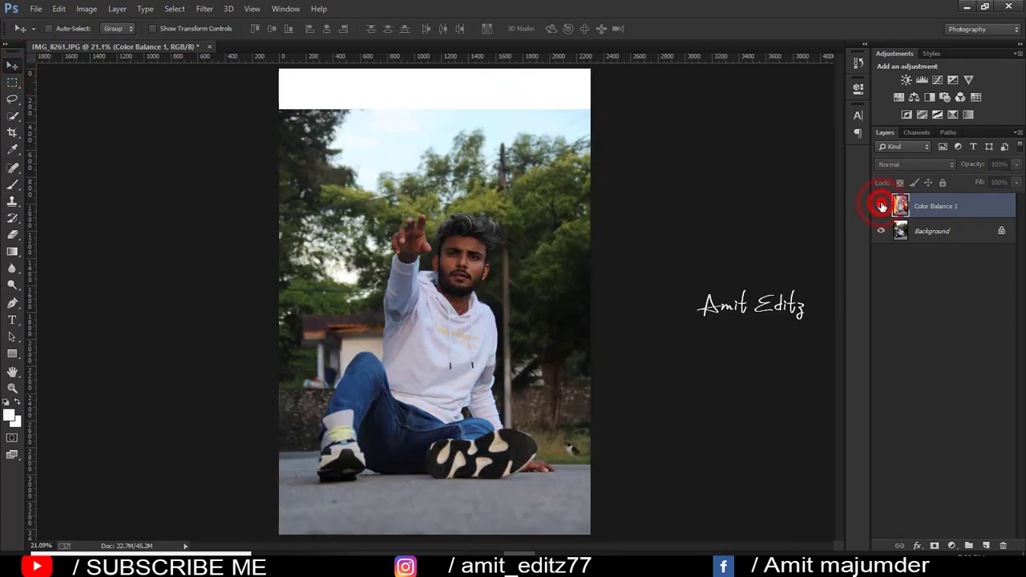
left_click(882, 207)
left_click(882, 207)
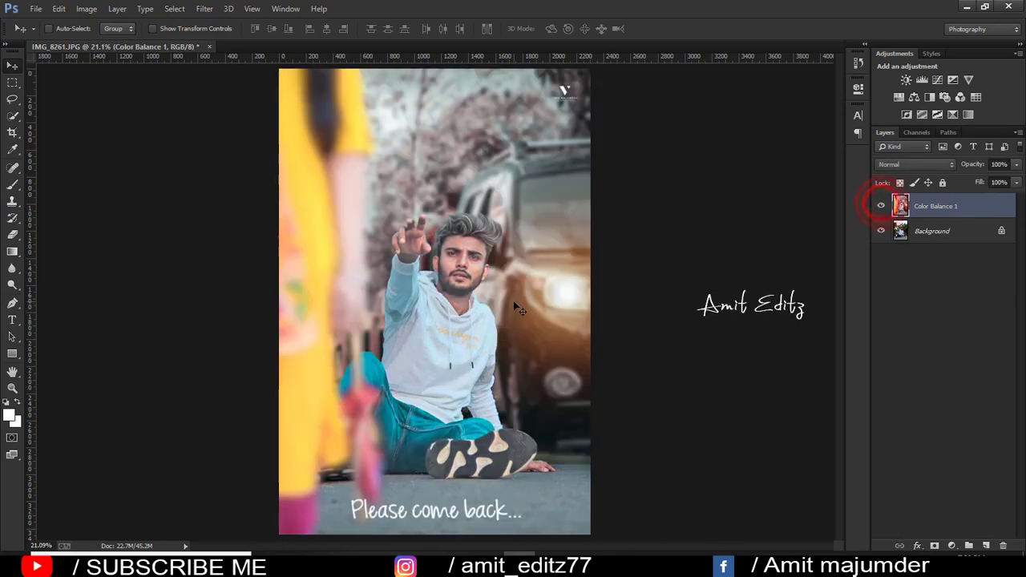
scroll(516, 308, "down", 1)
scroll(489, 337, "down", 1)
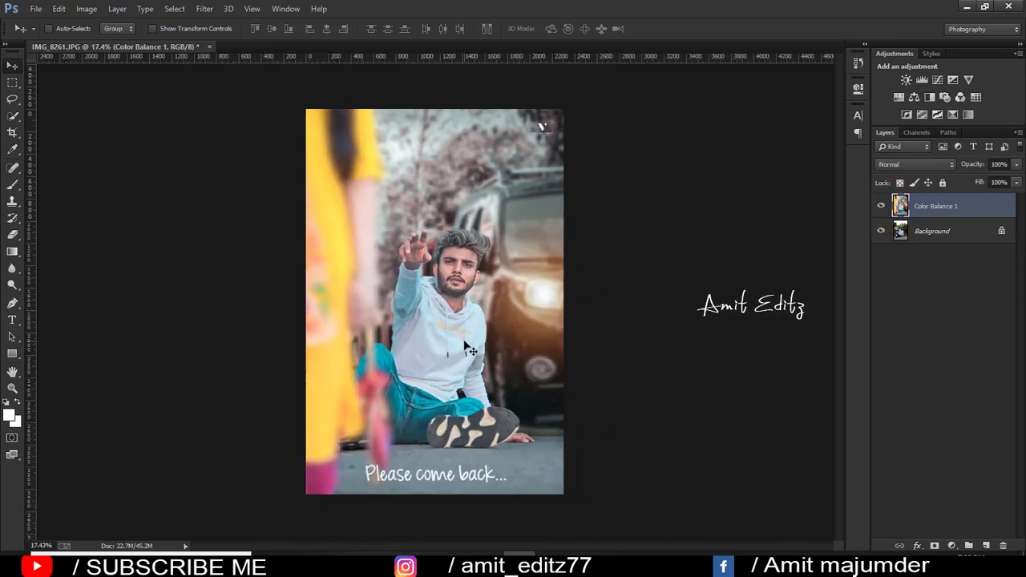